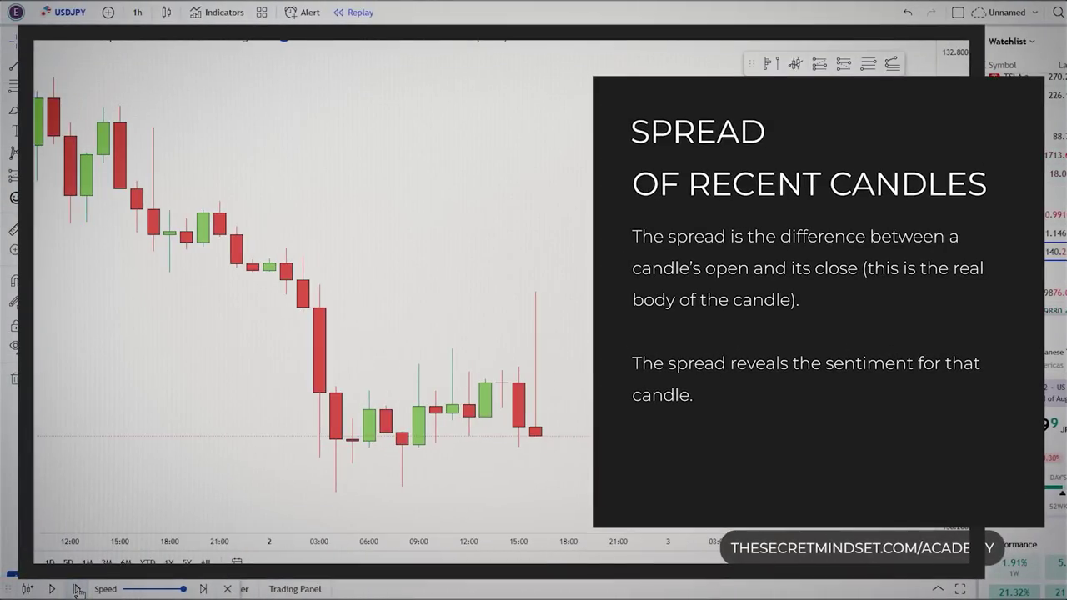
# - Advance the USDJPY 1-hour replay bar by bar to the 18:00 candle on 2 August
pyautogui.click(77, 589)
pyautogui.click(78, 589)
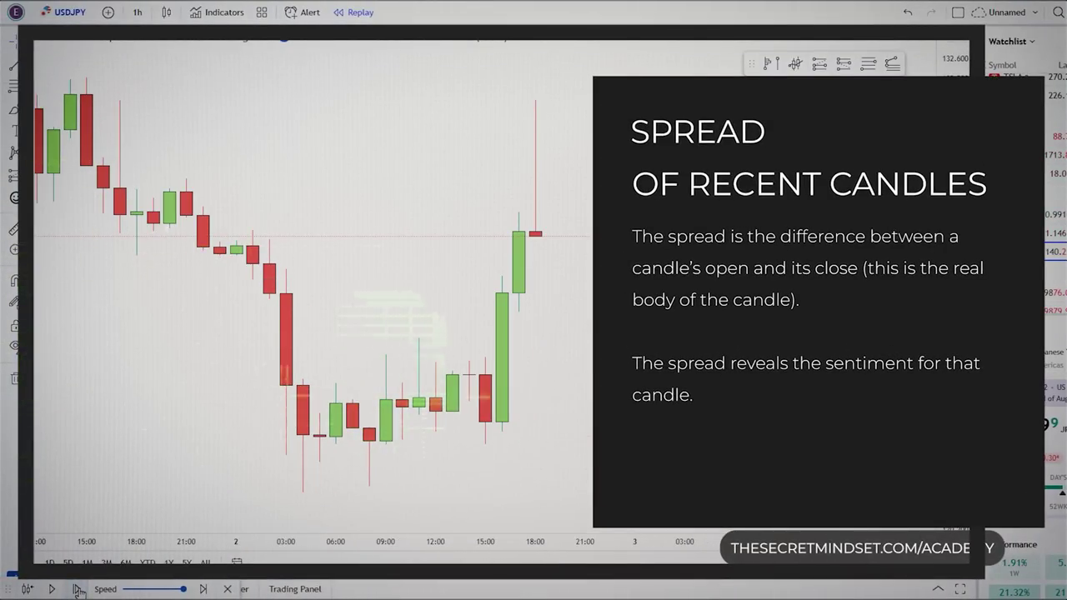
pyautogui.click(77, 590)
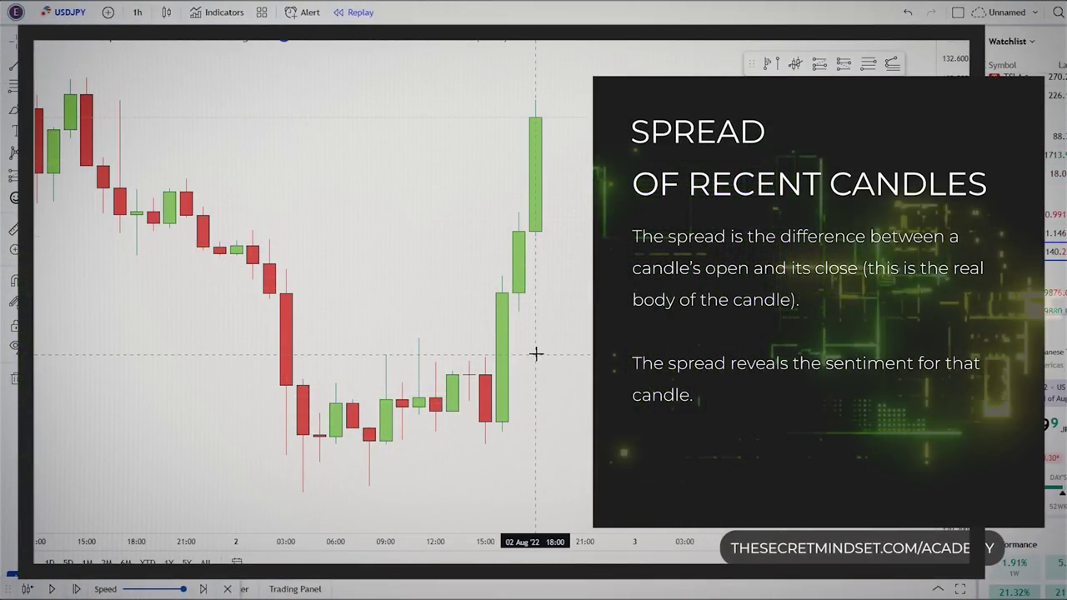
# - Examine the spread of the latest bullish USDJPY candles and compare their bodies with the preceding decline
pyautogui.scroll(2, 537, 353)
pyautogui.moveTo(447, 378); pyautogui.dragTo(540, 374)
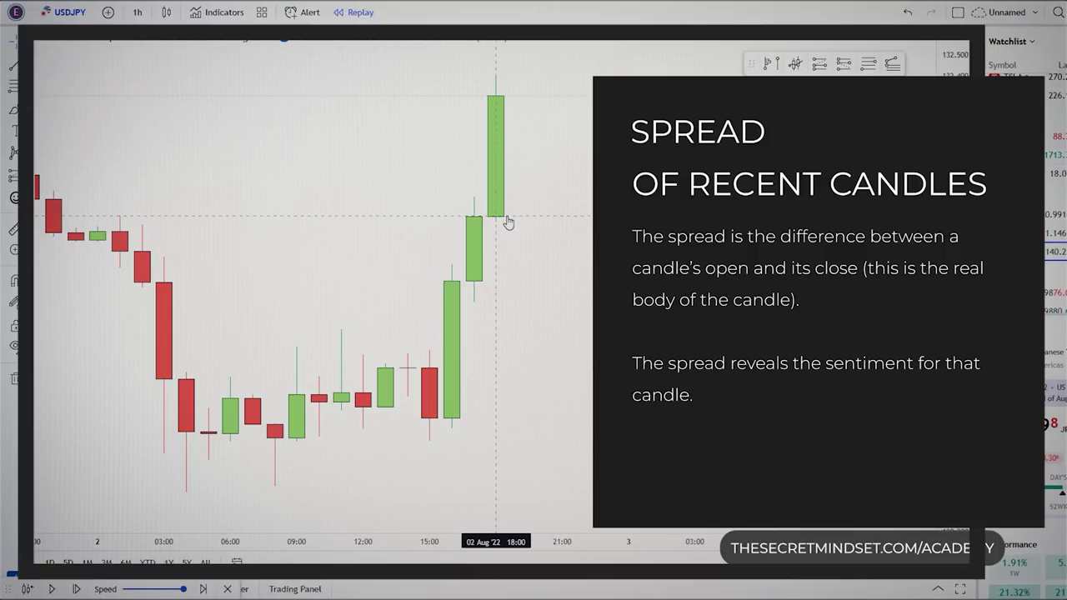
pyautogui.scroll(3, 508, 223)
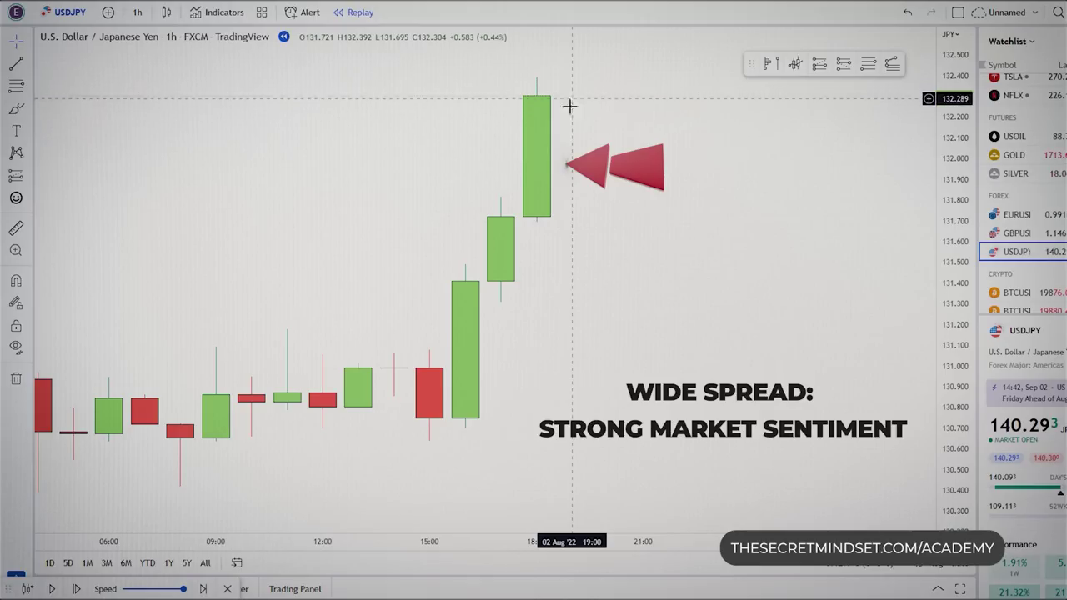
pyautogui.scroll(-1, 563, 159)
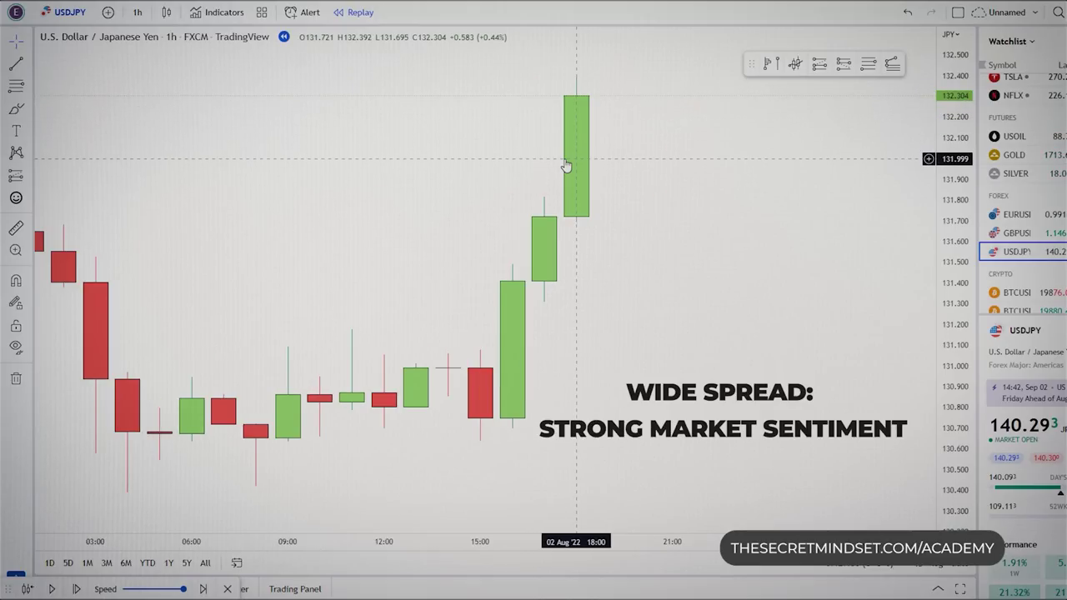
pyautogui.scroll(-2, 565, 163)
pyautogui.scroll(-2, 564, 159)
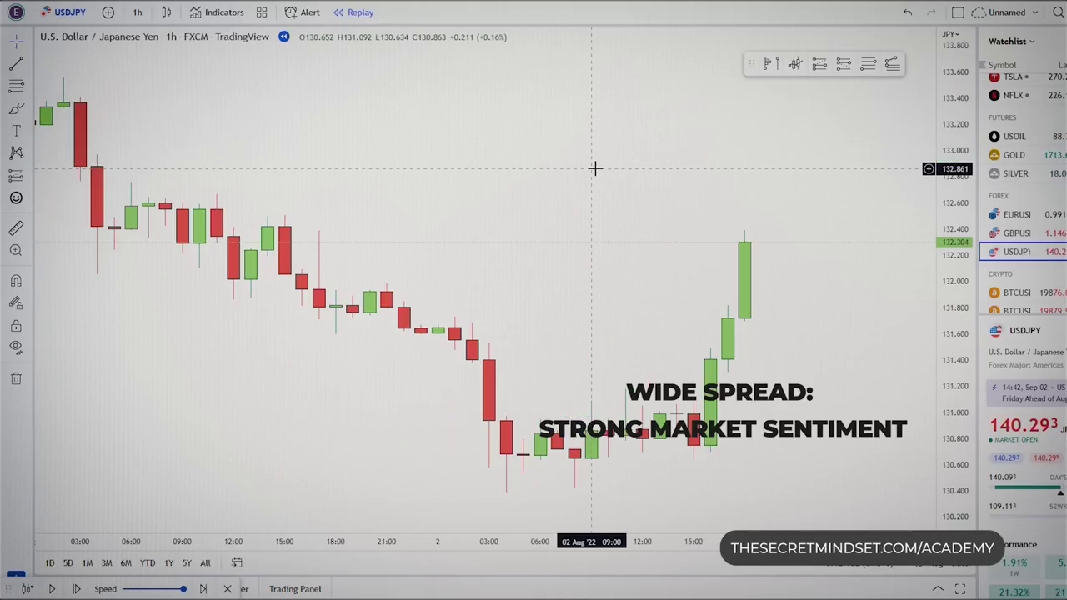
pyautogui.scroll(-1, 617, 190)
pyautogui.moveTo(633, 205); pyautogui.dragTo(459, 286)
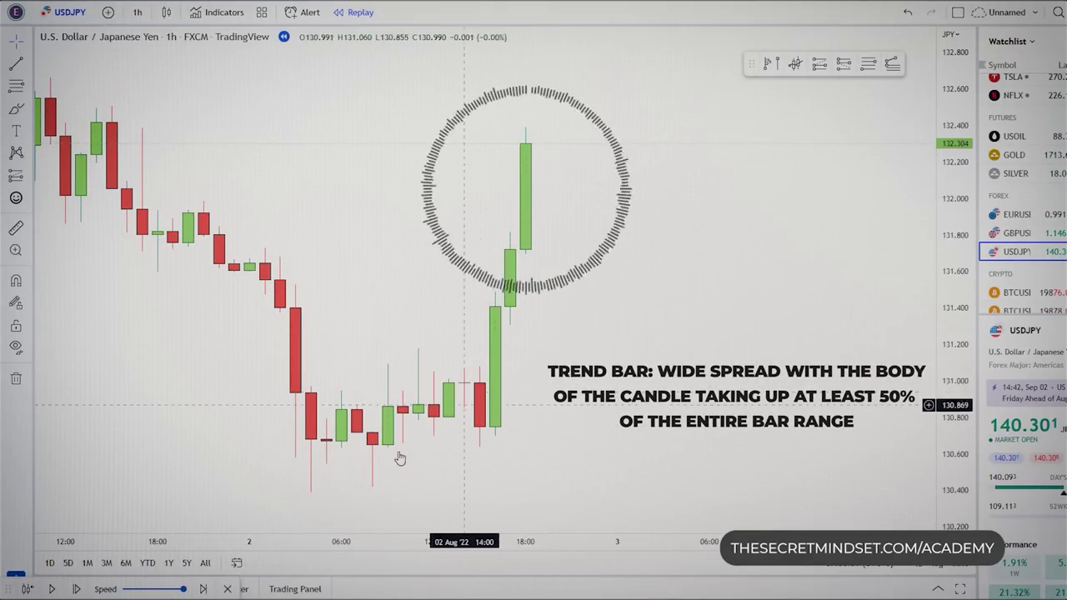
# - Advance the USDJPY 1-hour replay bar by bar to the 09:00 candle on 3 August
pyautogui.click(78, 589)
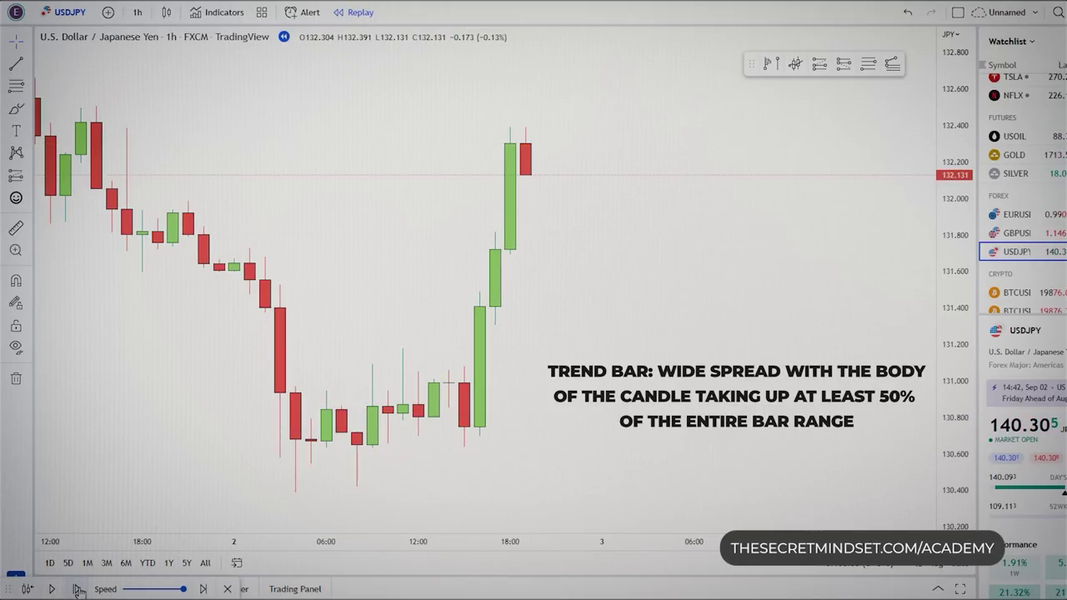
pyautogui.click(78, 589)
pyautogui.click(78, 590)
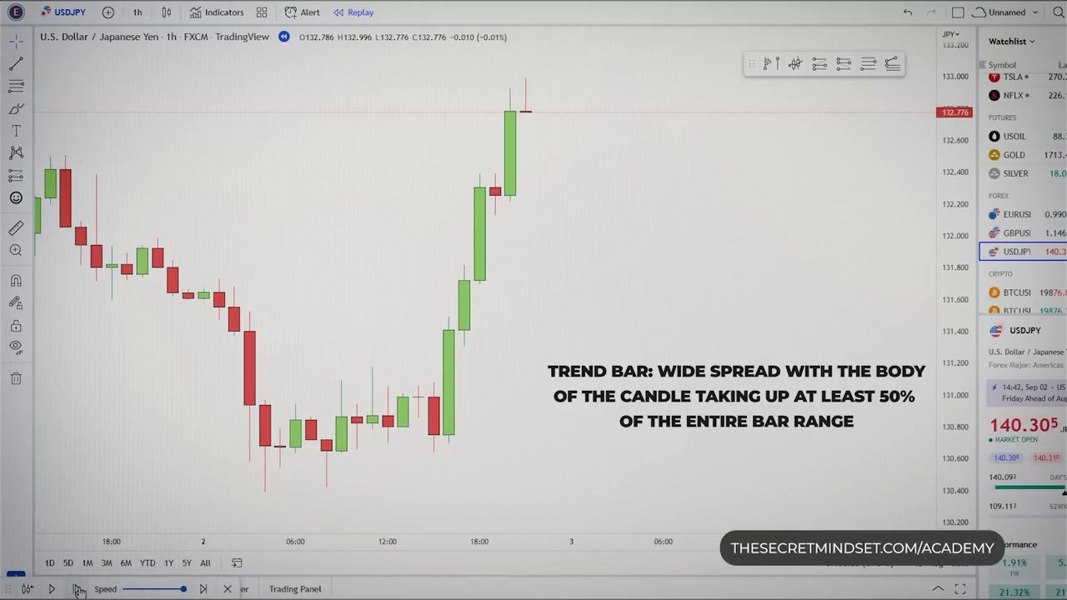
pyautogui.click(79, 589)
pyautogui.click(78, 590)
pyautogui.click(79, 589)
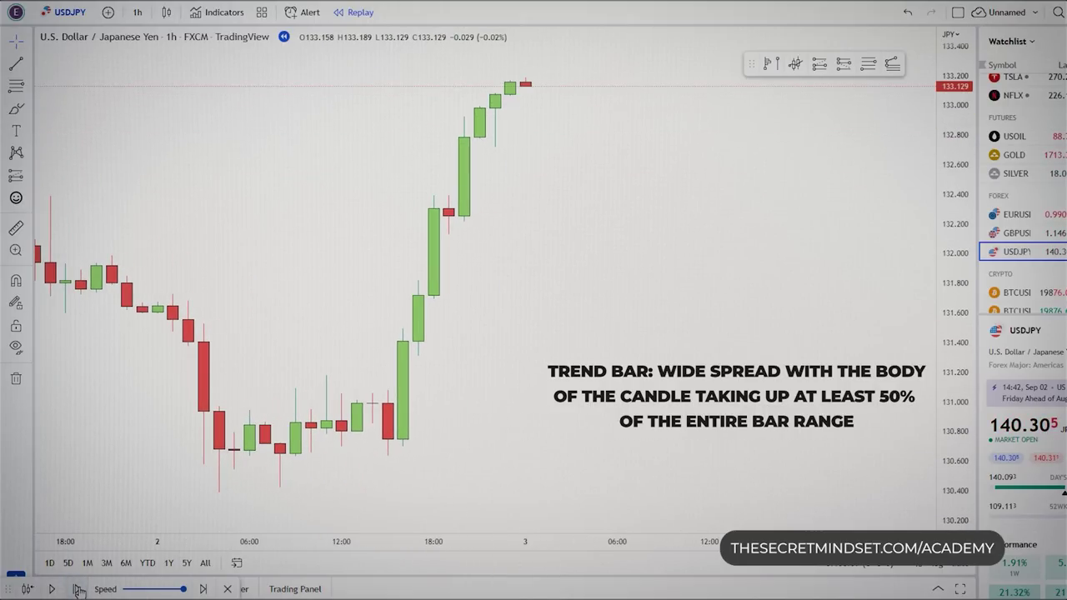
pyautogui.click(79, 589)
pyautogui.click(78, 589)
pyautogui.click(79, 589)
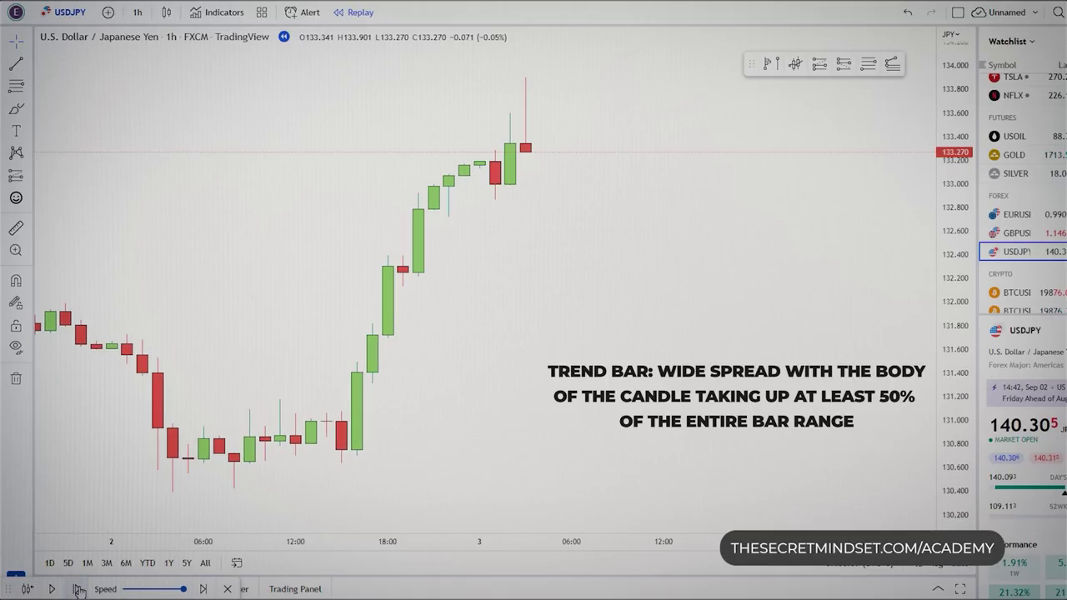
pyautogui.click(79, 589)
pyautogui.click(78, 590)
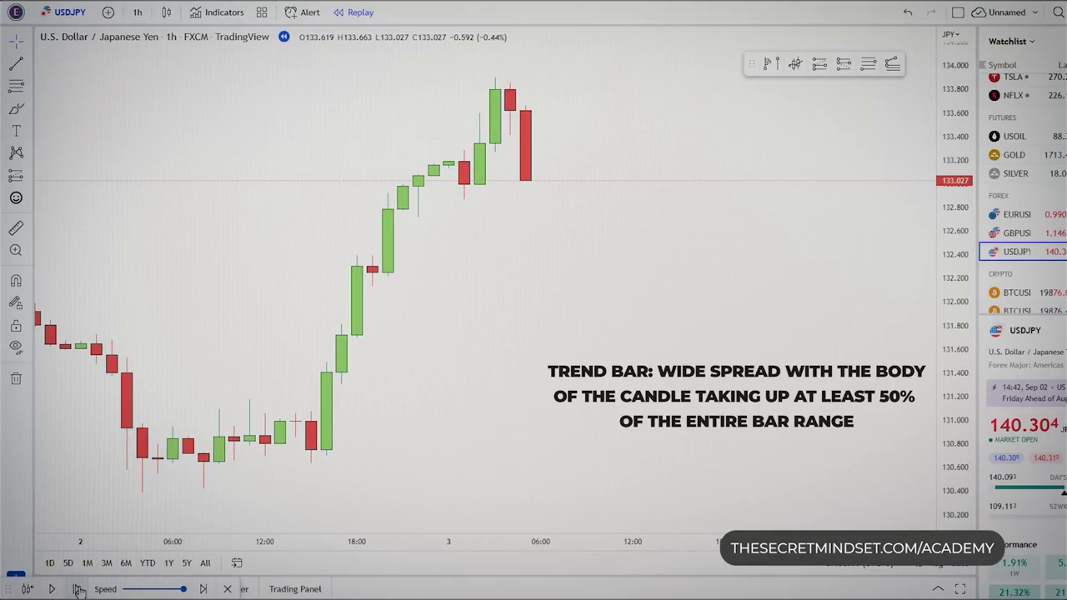
pyautogui.click(79, 589)
pyautogui.click(78, 589)
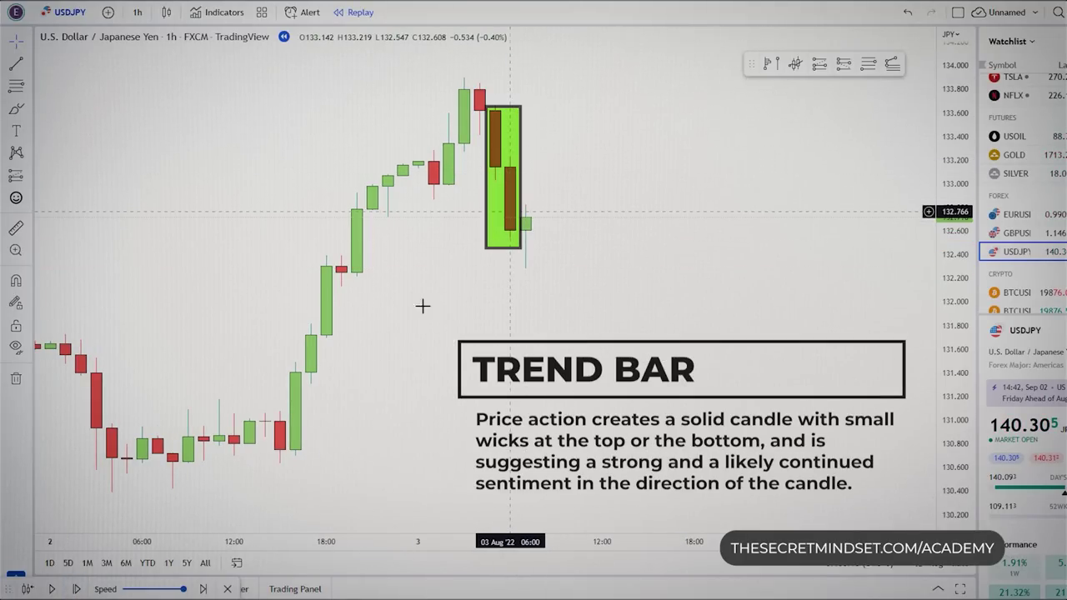
pyautogui.click(78, 589)
pyautogui.click(78, 590)
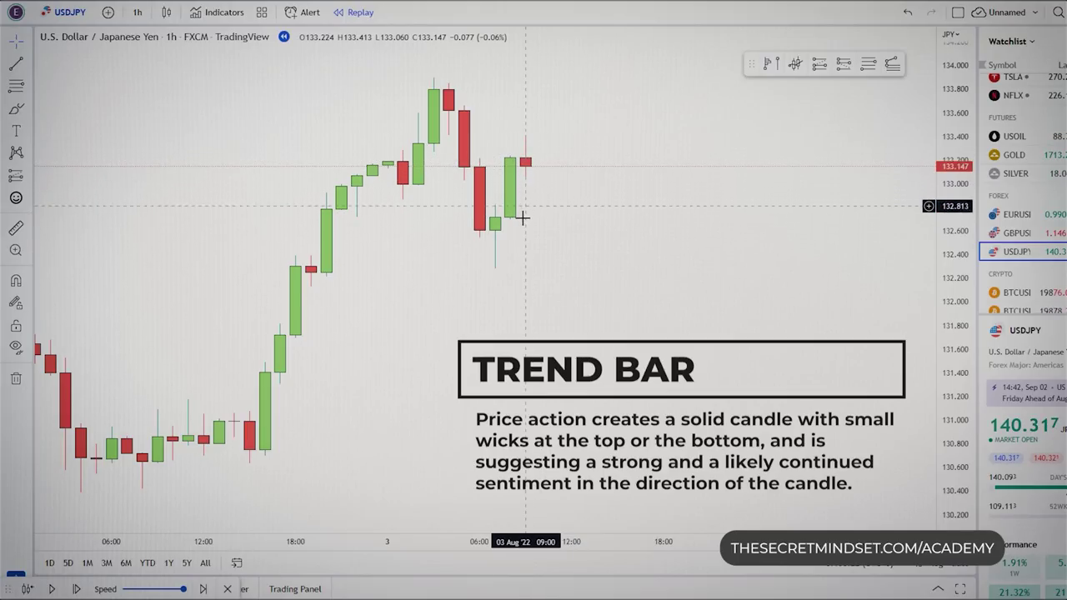
# - Continue the USDJPY replay one candle at a time past the 18:00 candle on 3 August
pyautogui.click(78, 589)
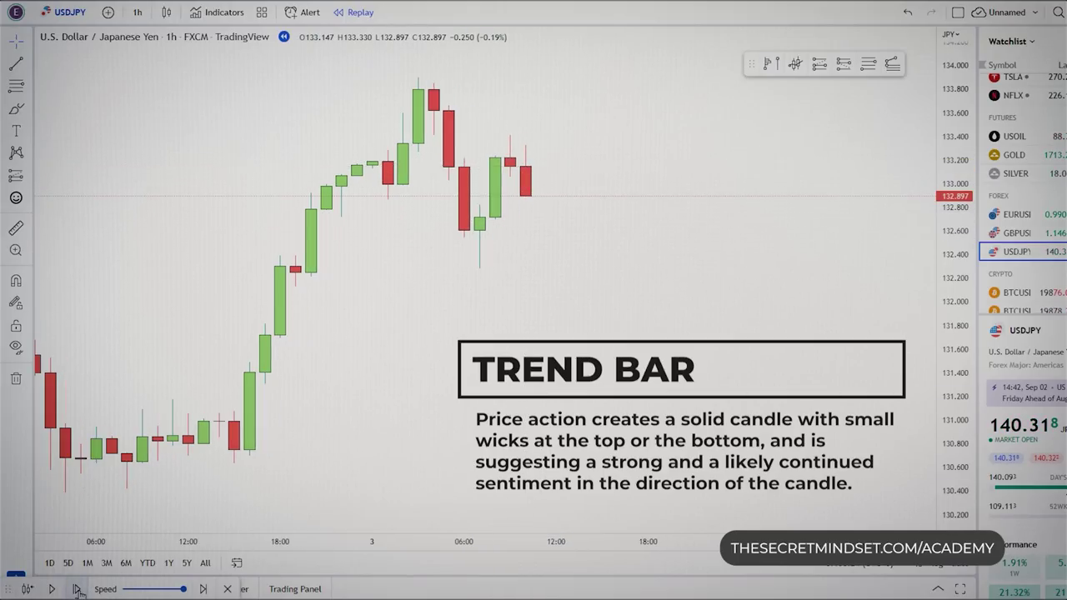
pyautogui.click(79, 589)
pyautogui.click(78, 589)
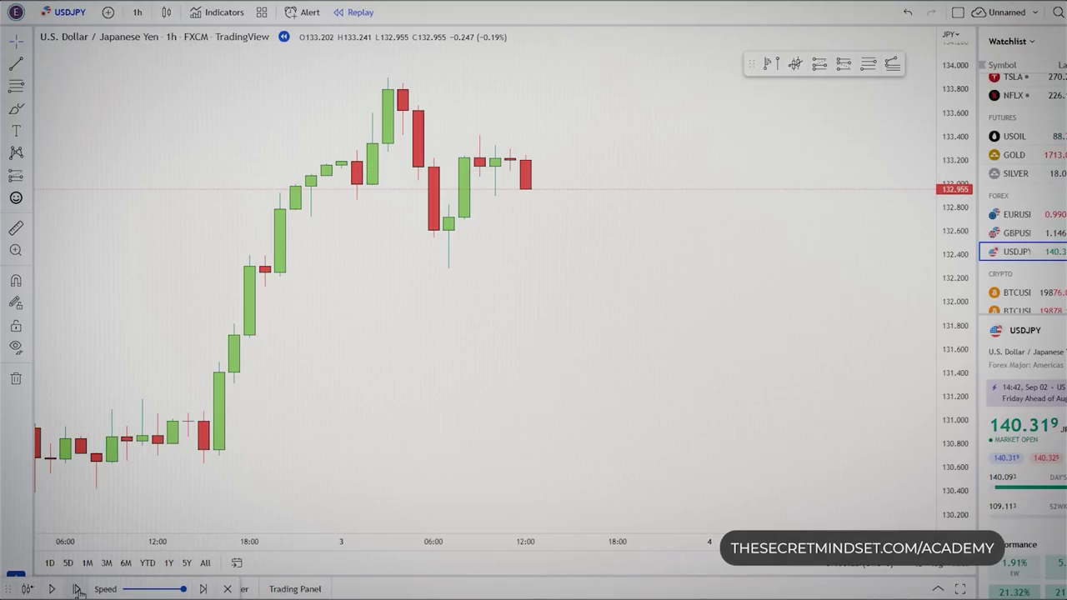
pyautogui.click(78, 589)
pyautogui.click(78, 589)
pyautogui.click(78, 589)
pyautogui.click(78, 590)
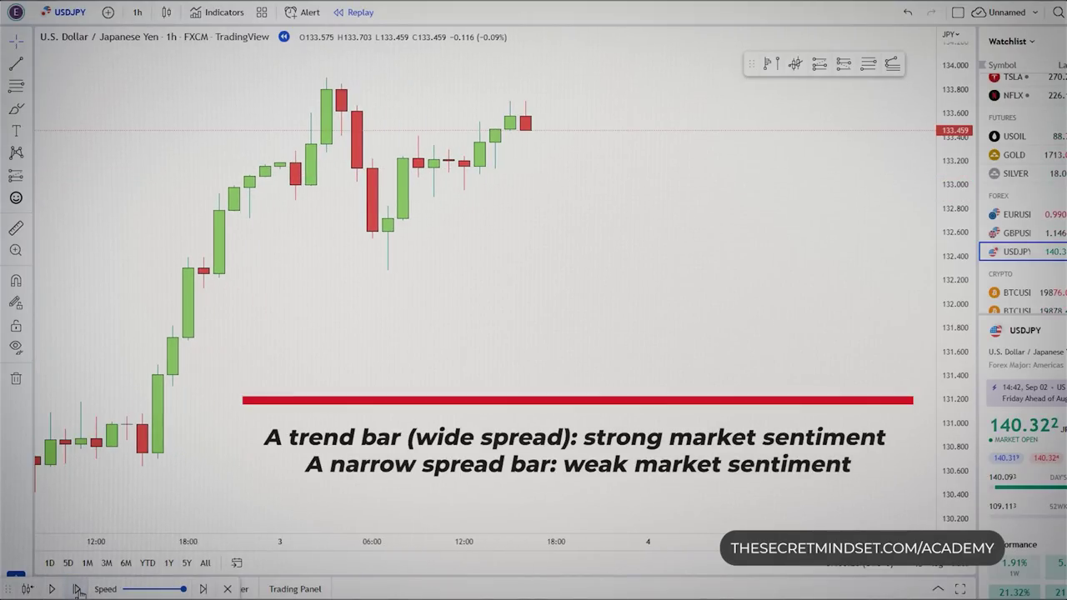
pyautogui.click(78, 589)
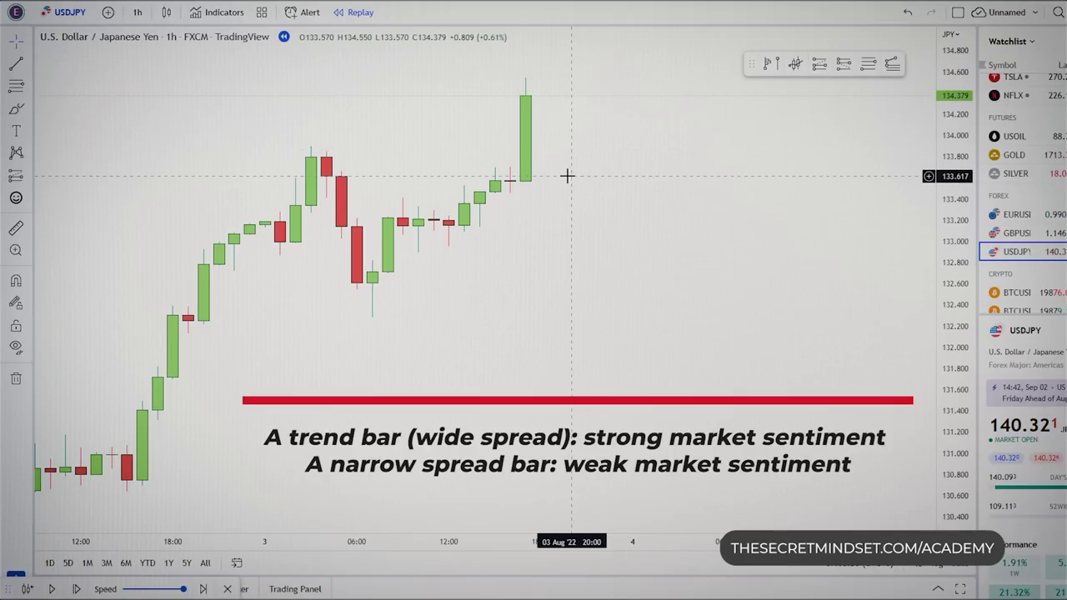
pyautogui.click(79, 590)
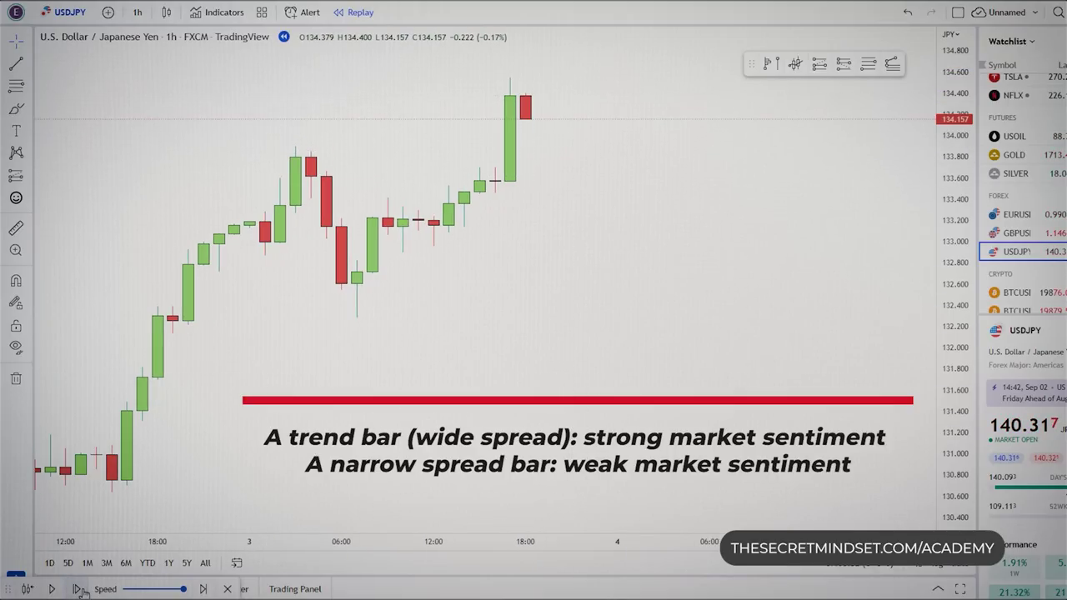
pyautogui.click(78, 590)
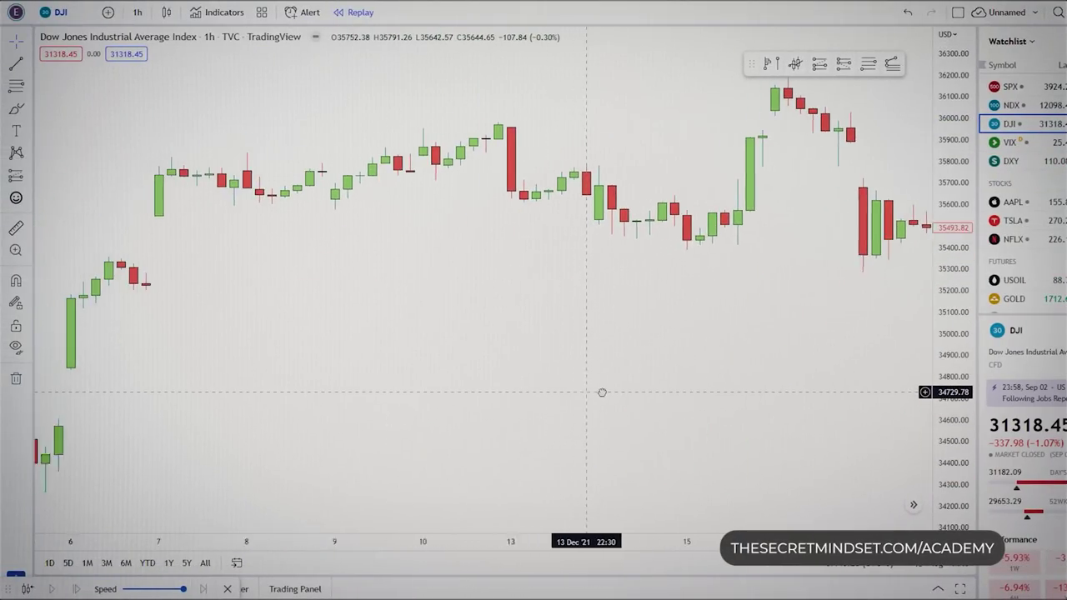
# - Examine the candle spreads on the Dow Jones 1-hour chart from mid-December to the sideways stretch around 28–29 December 2021
pyautogui.moveTo(602, 392); pyautogui.dragTo(492, 441)
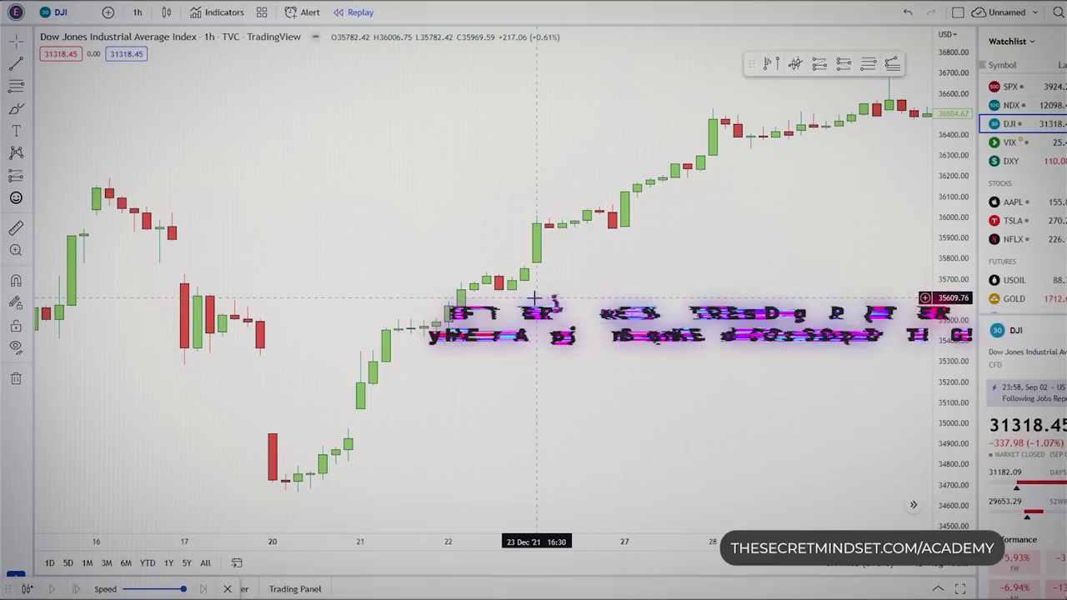
pyautogui.moveTo(774, 243); pyautogui.dragTo(675, 245)
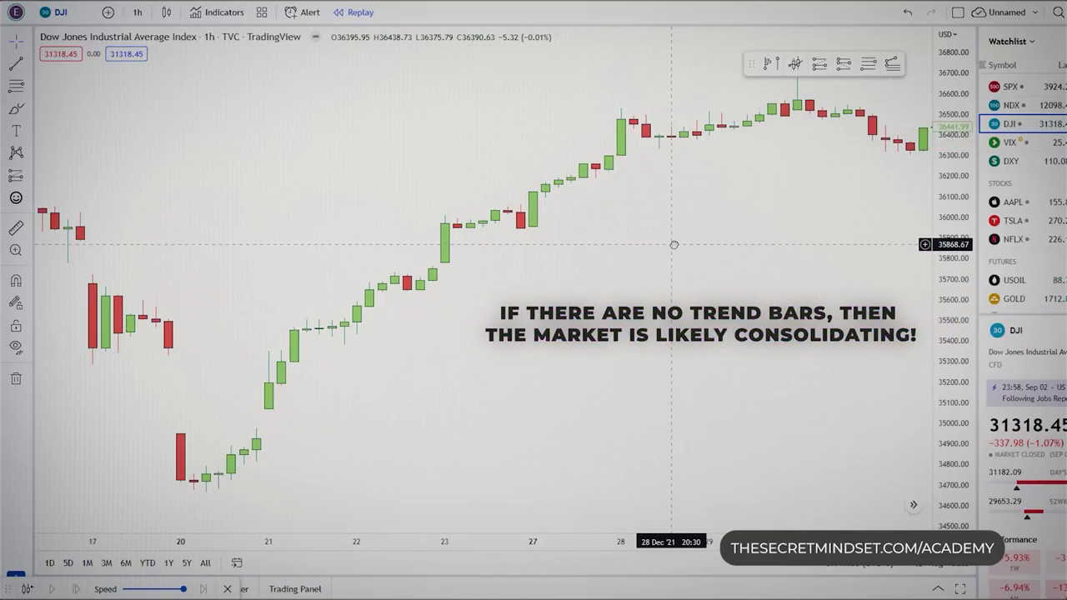
pyautogui.scroll(4, 688, 232)
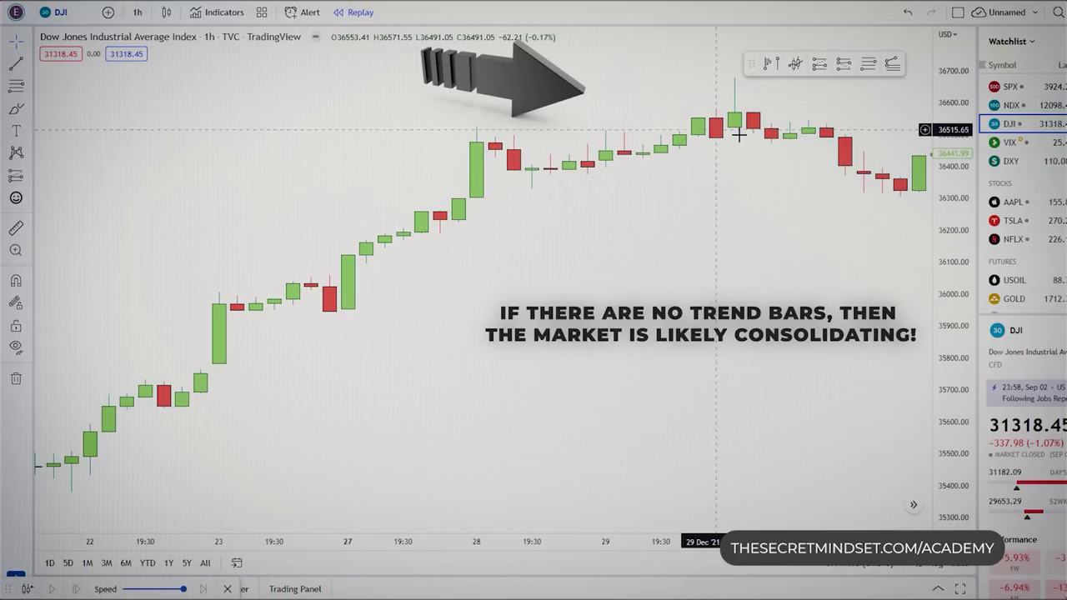
pyautogui.hscroll(3, 768, 247)
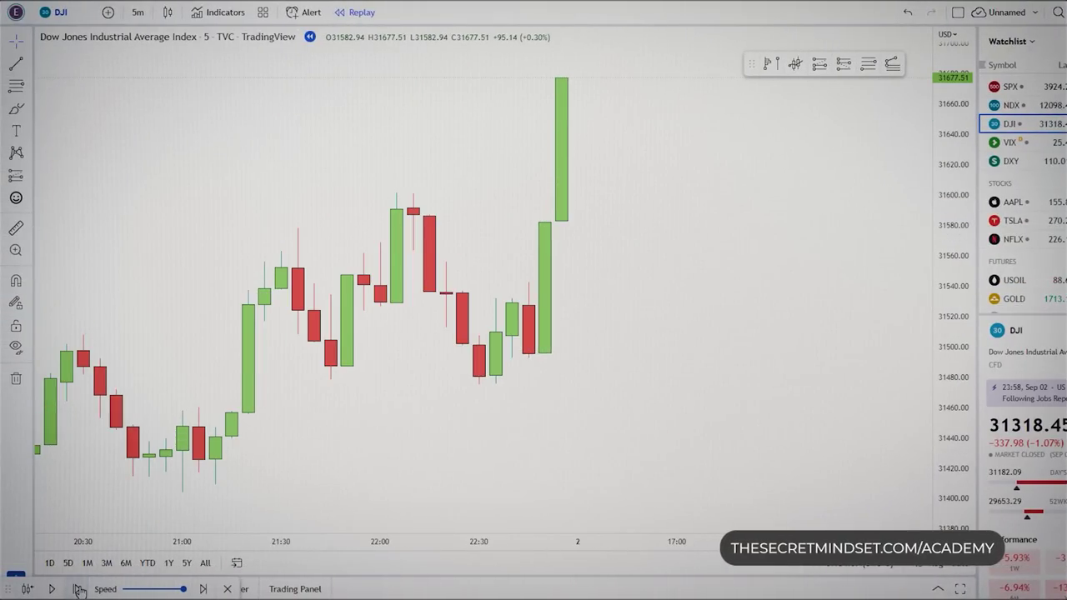
# - Advance the Dow Jones 5-minute replay to the 16:30 candle on 2 September and examine its upper wick
pyautogui.click(79, 590)
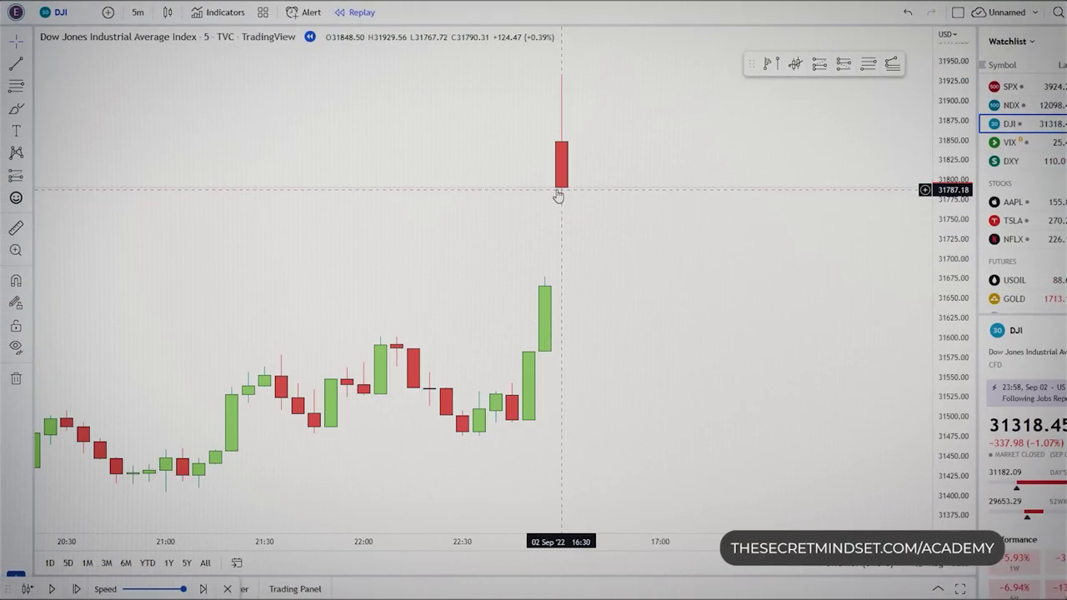
pyautogui.moveTo(721, 257); pyautogui.dragTo(624, 278)
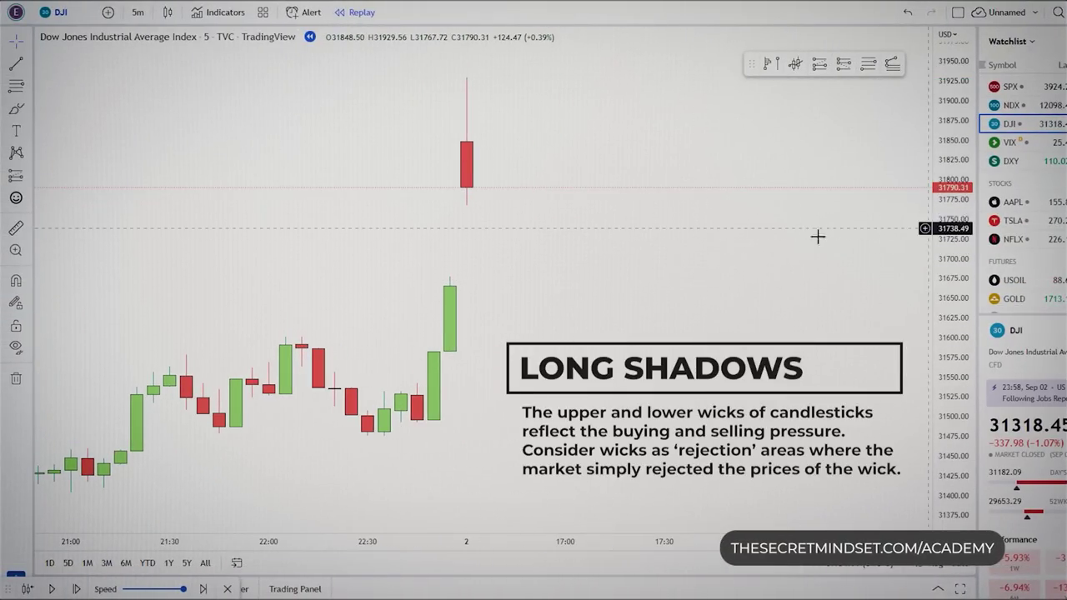
pyautogui.scroll(-2, 750, 263)
pyautogui.scroll(-1, 751, 263)
pyautogui.moveTo(724, 280); pyautogui.dragTo(582, 302)
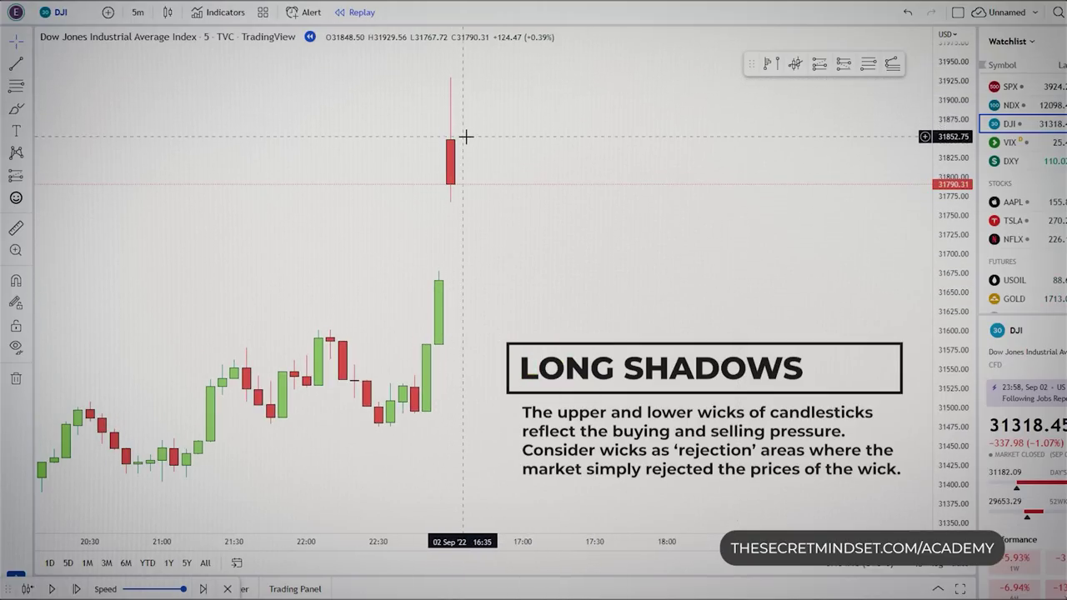
# - Advance the Dow Jones 5-minute replay five candles beyond the long-wicked 16:30 candle
pyautogui.click(76, 589)
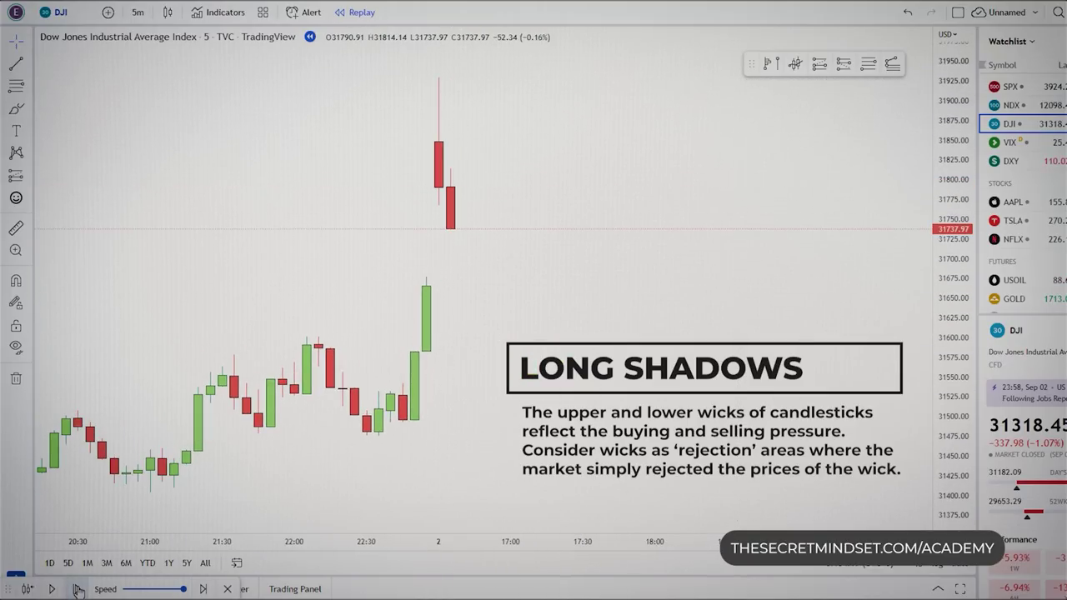
pyautogui.click(77, 589)
pyautogui.click(77, 590)
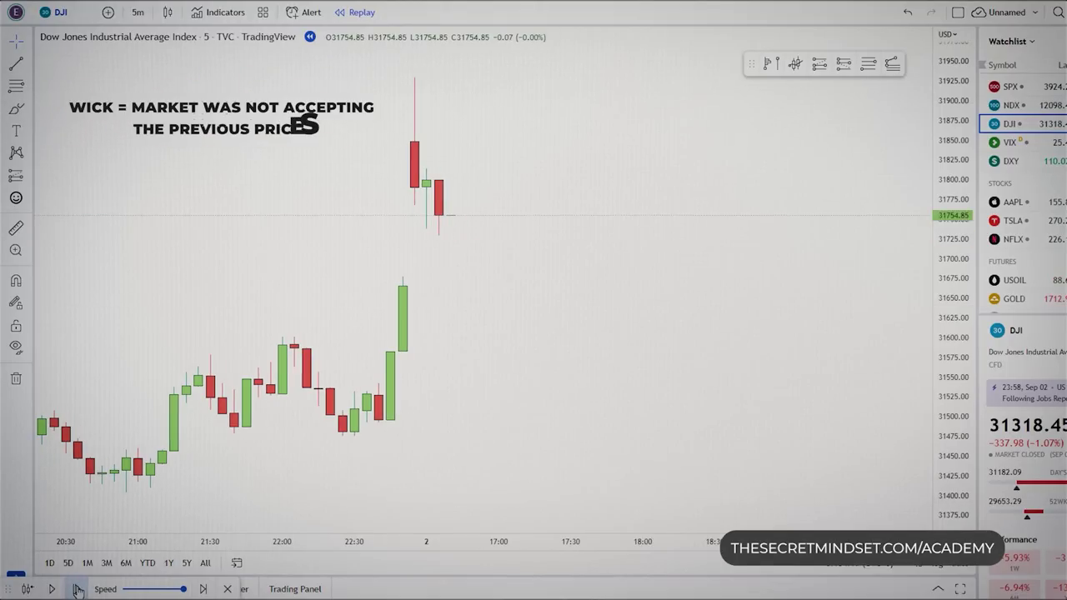
pyautogui.click(77, 589)
pyautogui.click(77, 589)
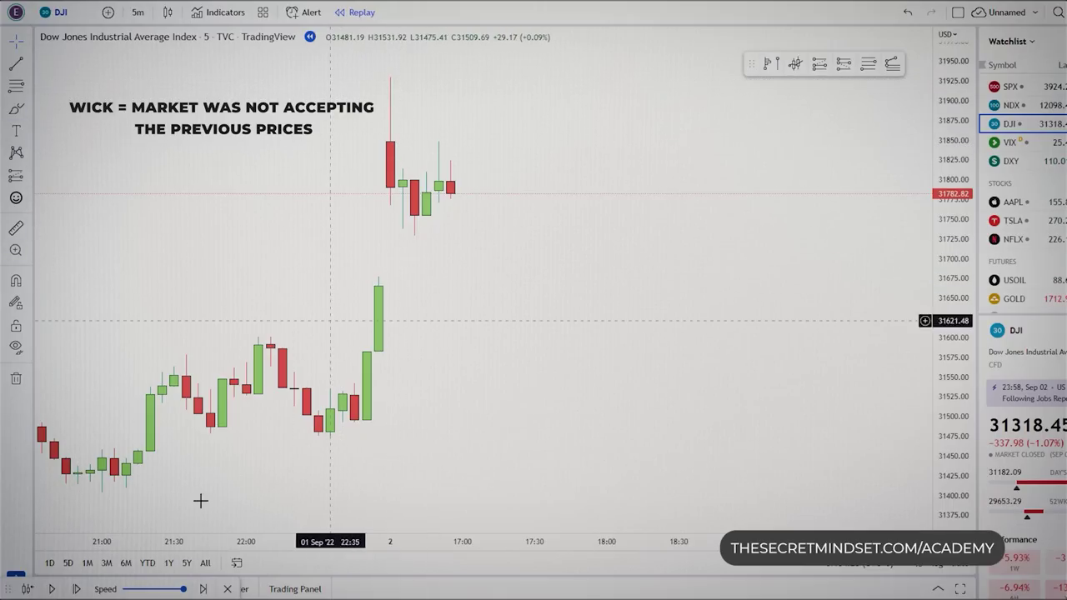
# - Continue the Dow Jones 5-minute replay until price trades above the 16:30 candle's upper wick, and bring that wick area into view
pyautogui.click(76, 589)
pyautogui.click(77, 589)
pyautogui.click(77, 589)
pyautogui.click(77, 589)
pyautogui.click(76, 589)
pyautogui.click(77, 589)
pyautogui.click(77, 589)
pyautogui.click(77, 589)
pyautogui.click(77, 590)
pyautogui.click(77, 589)
pyautogui.click(77, 589)
pyautogui.click(77, 589)
pyautogui.click(77, 589)
pyautogui.click(77, 589)
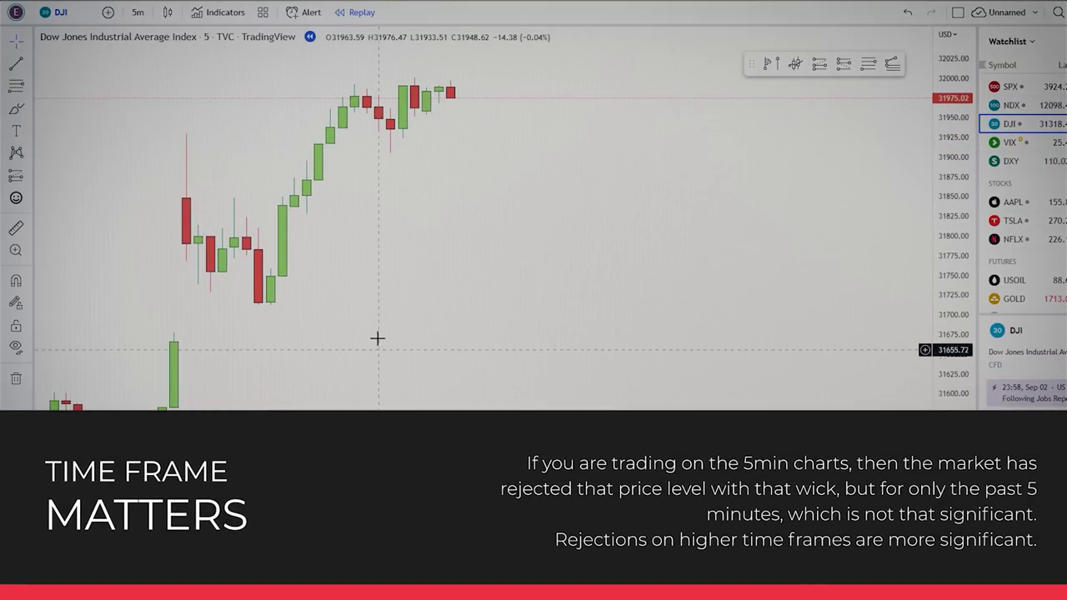
pyautogui.moveTo(376, 341); pyautogui.dragTo(536, 280)
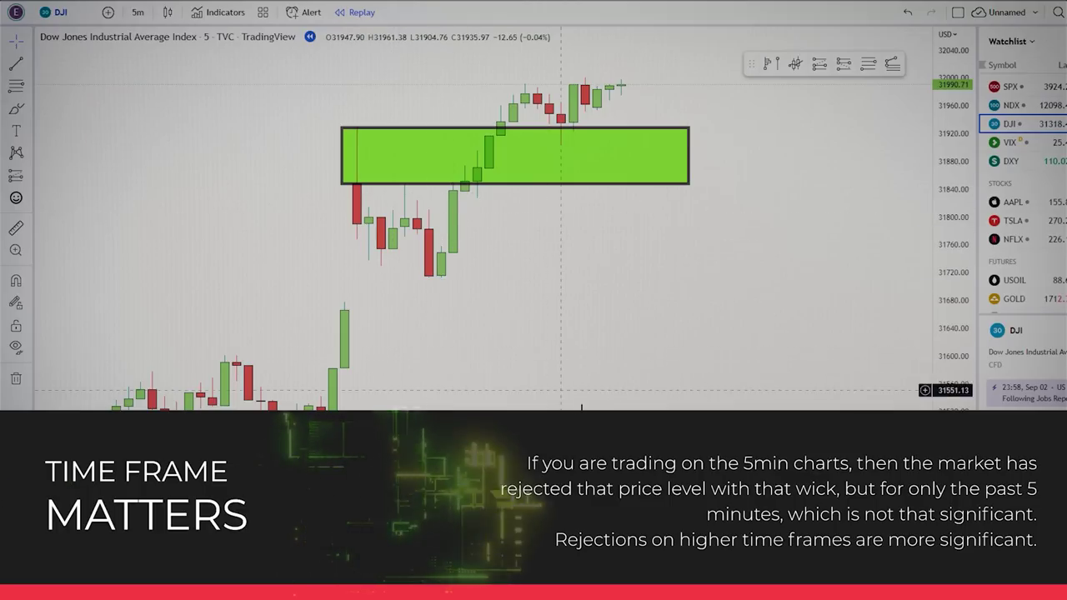
# - Switch the Dow Jones chart to the 240-minute (4-hour) interval and examine an earlier bearish candle with a long upper wick
pyautogui.write('240')
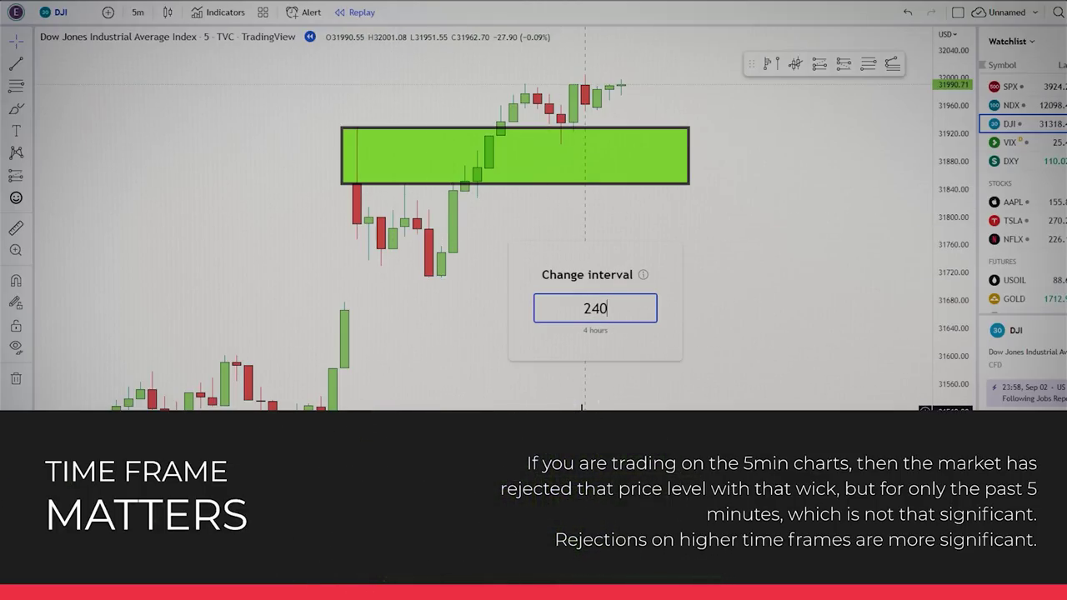
pyautogui.press('Return')
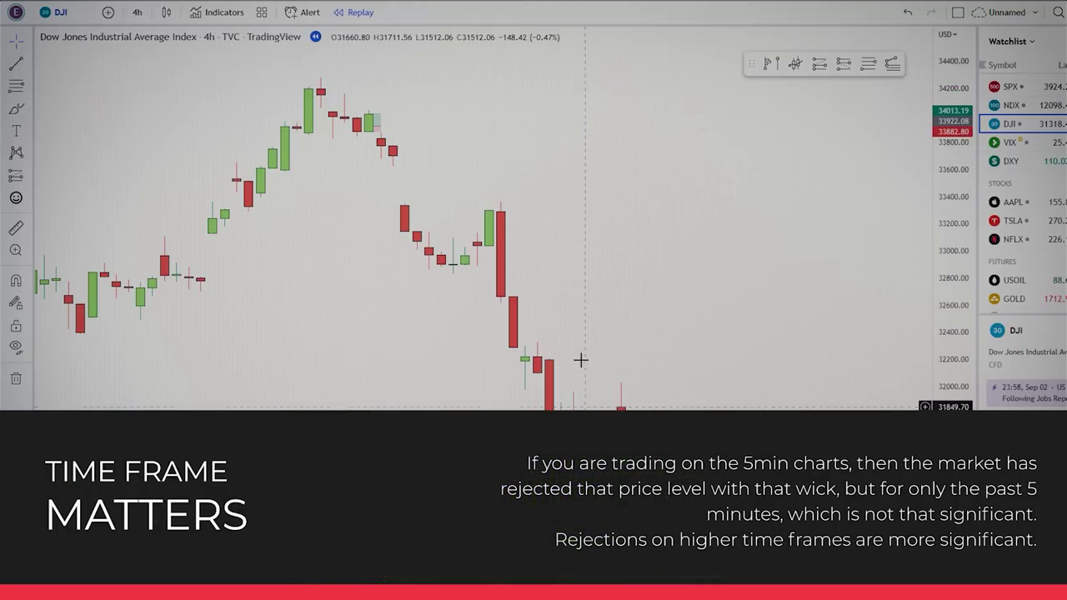
pyautogui.scroll(-3, 559, 307)
pyautogui.moveTo(351, 340); pyautogui.dragTo(772, 312)
pyautogui.moveTo(532, 333)
pyautogui.mouseDown()
pyautogui.moveTo(685, 318)
pyautogui.moveTo(873, 321)
pyautogui.mouseUp()
pyautogui.scroll(4, 614, 345)
pyautogui.moveTo(508, 358); pyautogui.dragTo(772, 336)
pyautogui.scroll(3, 772, 336)
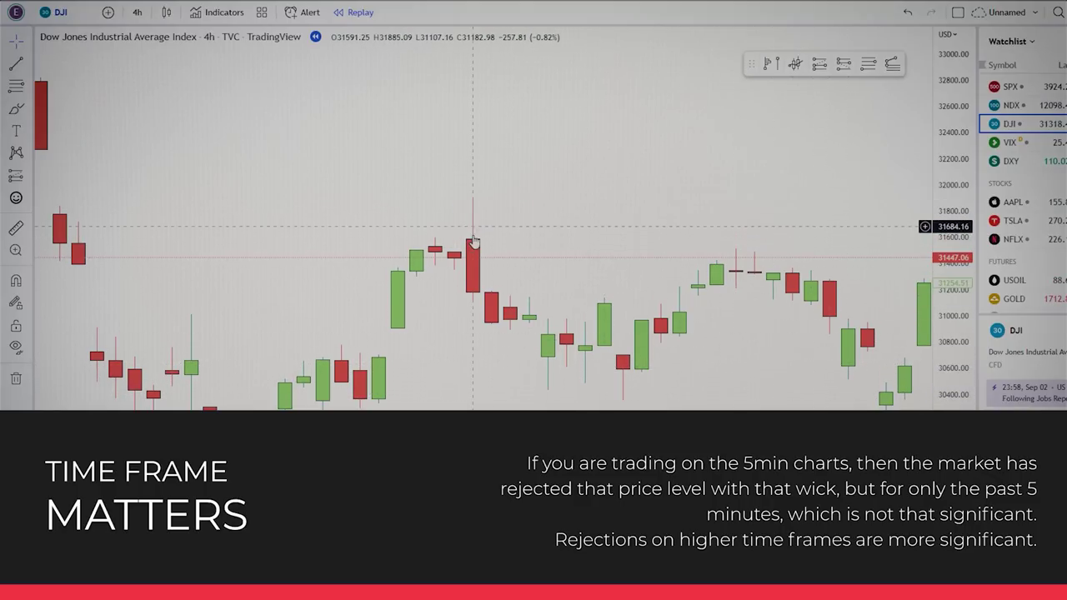
# - On the 1-hour Dow Jones chart, draw a rectangle from the 28 June 16:30 candle spanning its upper wick, about 31,877 to 31,596
pyautogui.scroll(-3, 472, 242)
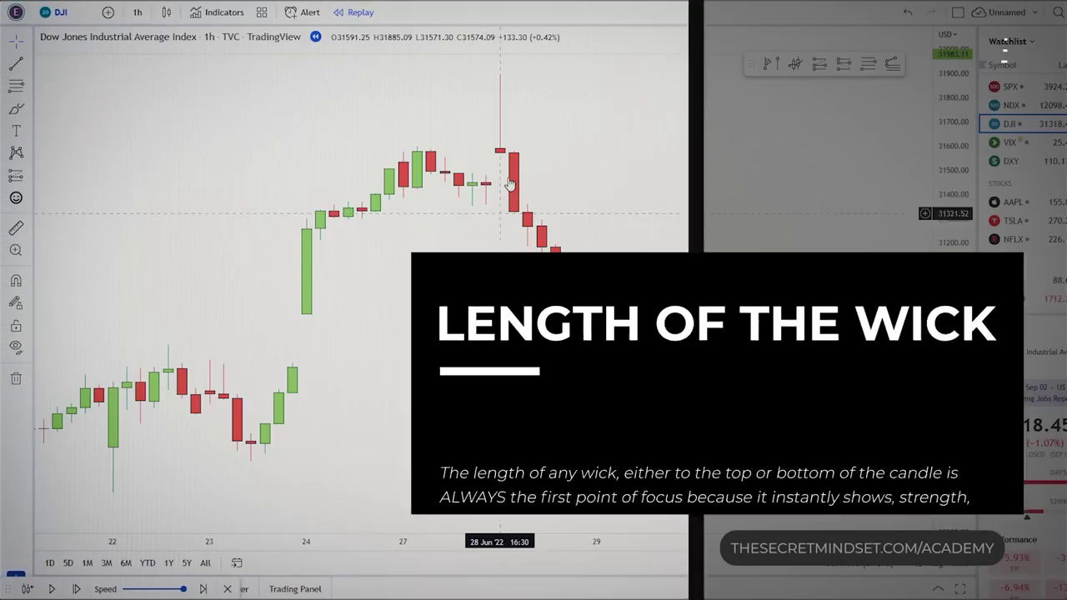
pyautogui.scroll(2, 510, 183)
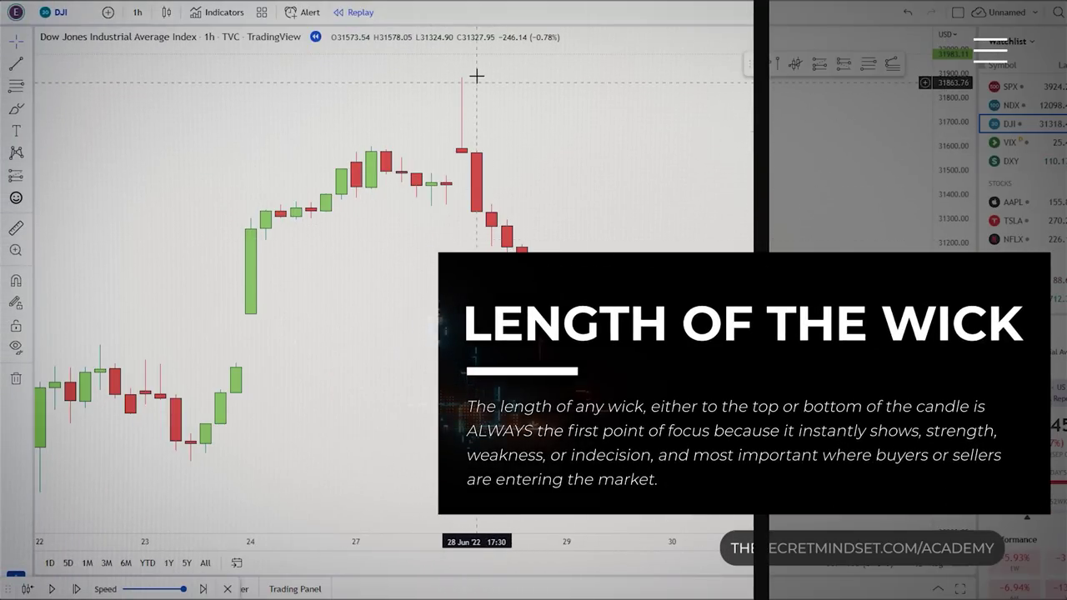
pyautogui.scroll(-2, 476, 125)
pyautogui.moveTo(536, 275); pyautogui.dragTo(343, 339)
pyautogui.click(30, 111)
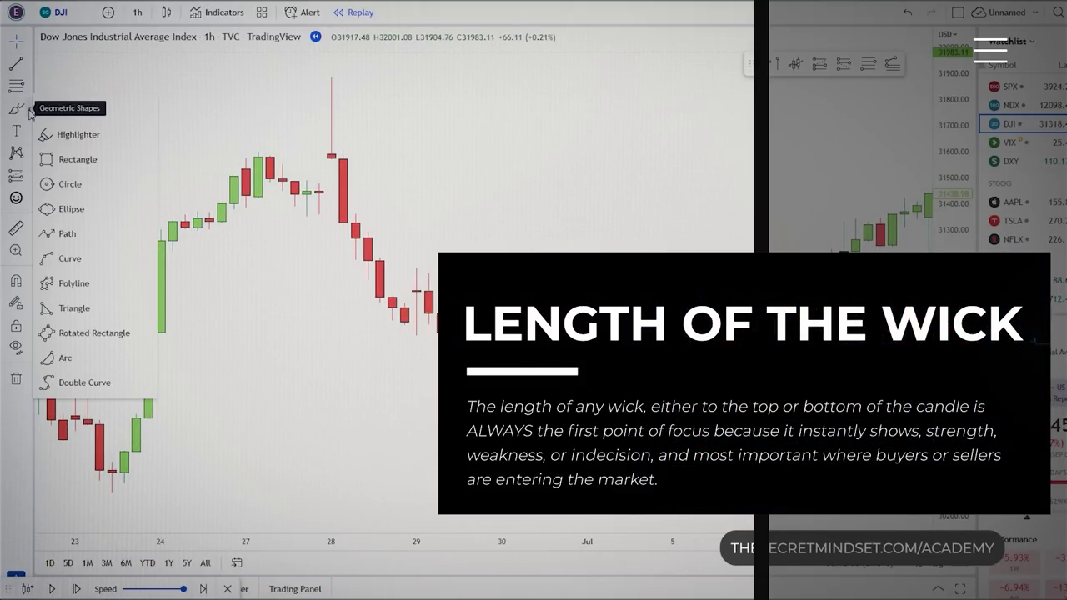
pyautogui.click(77, 159)
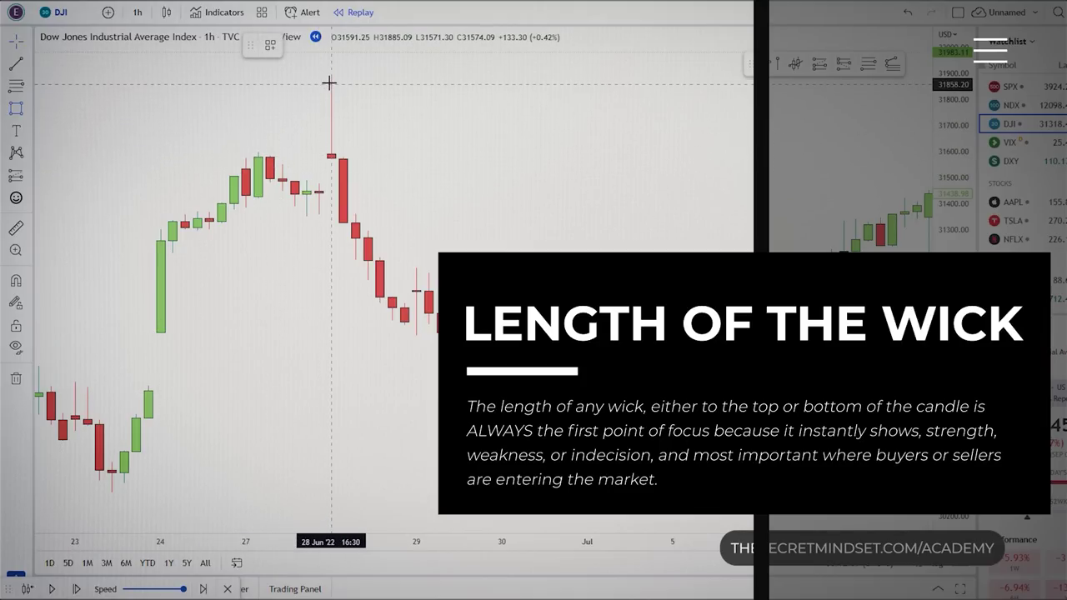
pyautogui.moveTo(332, 82)
pyautogui.mouseDown()
pyautogui.moveTo(357, 149)
pyautogui.moveTo(581, 159)
pyautogui.moveTo(763, 150)
pyautogui.mouseUp()
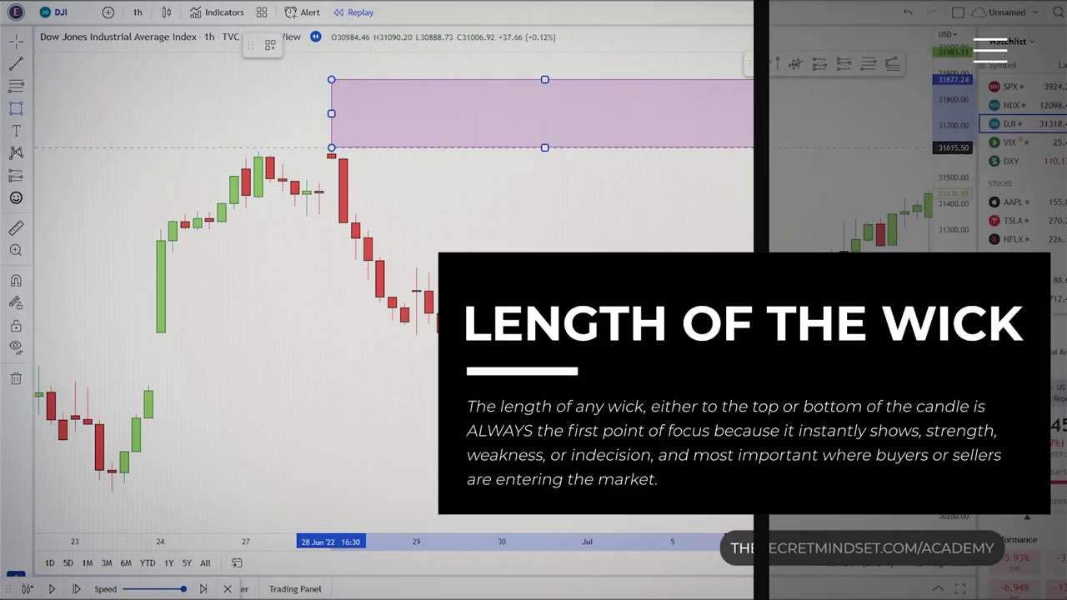
pyautogui.click(580, 237)
# - Extend the wick rectangle's right edge to just beyond the next long-wicked candle in mid-July that reaches the same price zone
pyautogui.moveTo(326, 373); pyautogui.dragTo(124, 364)
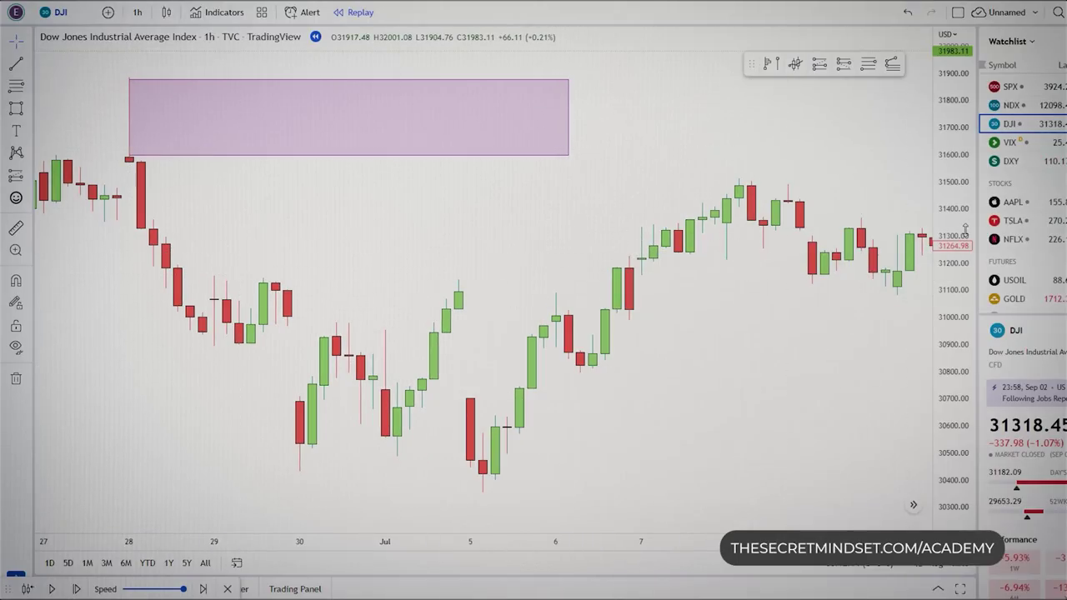
pyautogui.moveTo(965, 229); pyautogui.dragTo(965, 373)
pyautogui.moveTo(569, 180); pyautogui.dragTo(933, 188)
pyautogui.scroll(-4, 755, 340)
pyautogui.moveTo(698, 344); pyautogui.dragTo(486, 320)
pyautogui.moveTo(724, 154); pyautogui.dragTo(928, 189)
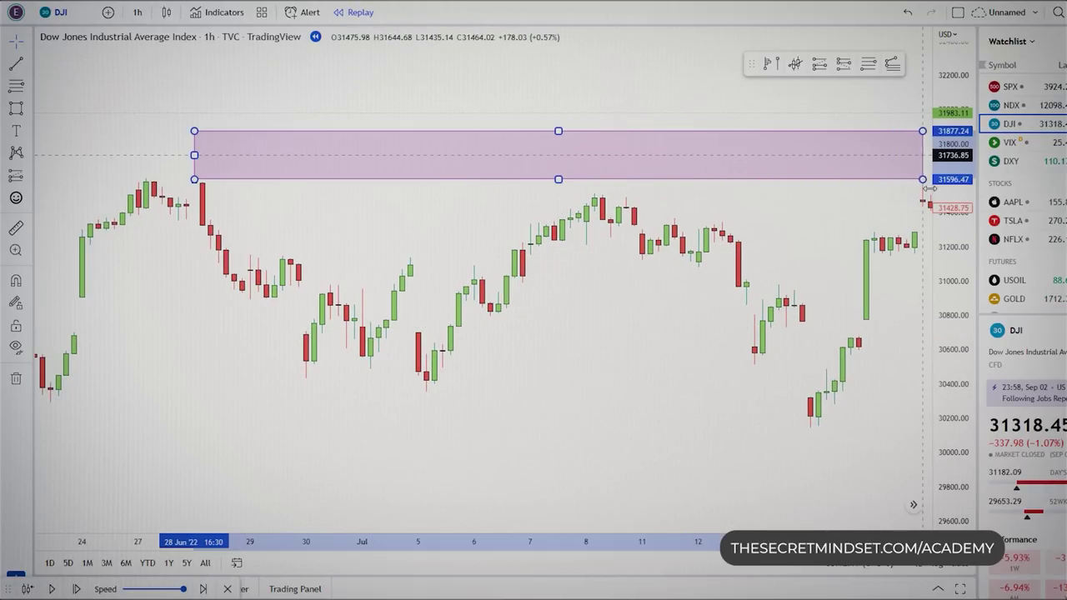
pyautogui.moveTo(656, 290); pyautogui.dragTo(569, 305)
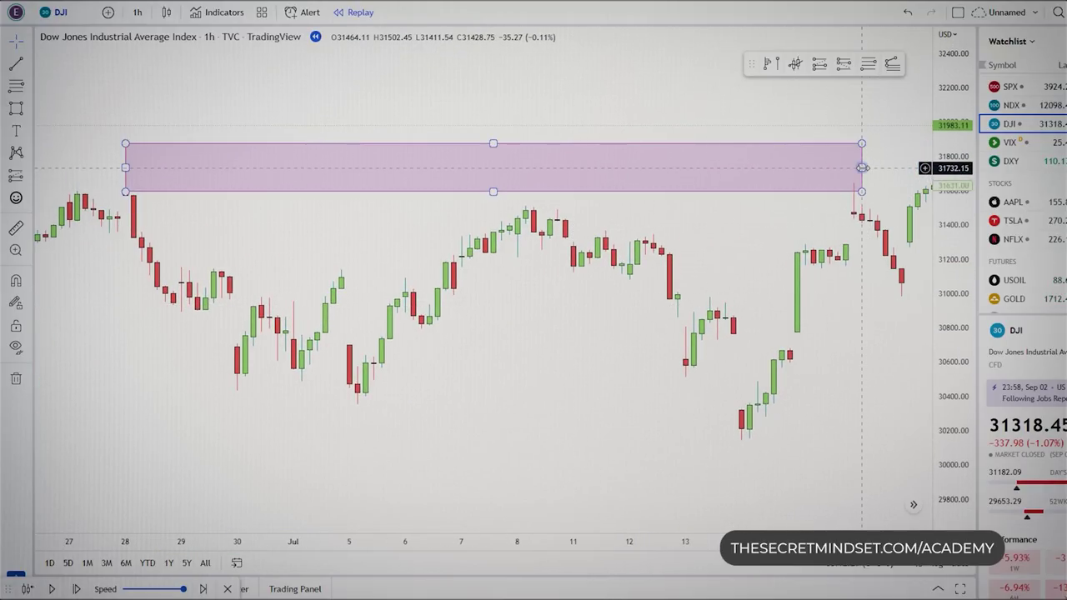
pyautogui.moveTo(863, 167); pyautogui.dragTo(886, 170)
pyautogui.scroll(-4, 816, 214)
pyautogui.click(670, 365)
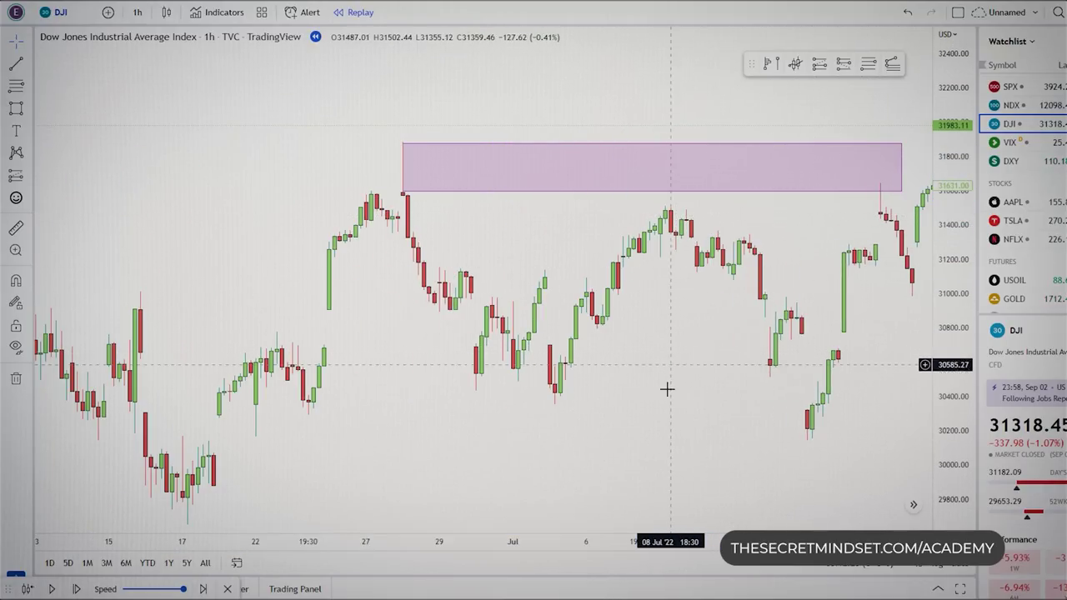
# - Move the rectangle's left edge slightly before the 28 June candle, and compare the two long upper wicks inside the zone
pyautogui.moveTo(667, 389); pyautogui.dragTo(616, 388)
pyautogui.moveTo(351, 160); pyautogui.dragTo(337, 161)
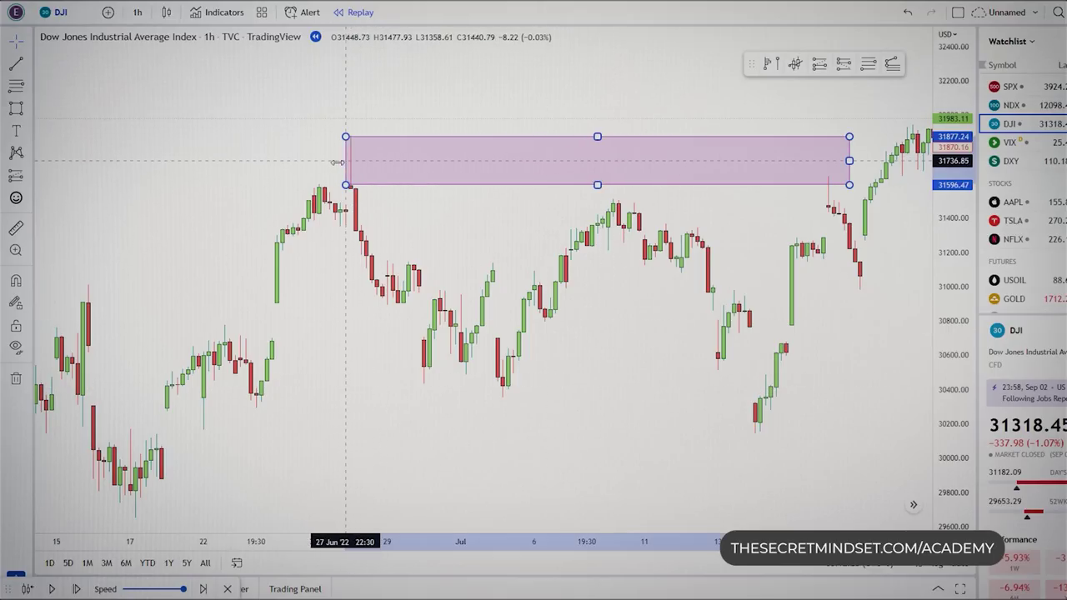
pyautogui.click(358, 318)
pyautogui.scroll(-1, 343, 322)
pyautogui.moveTo(410, 378); pyautogui.dragTo(347, 369)
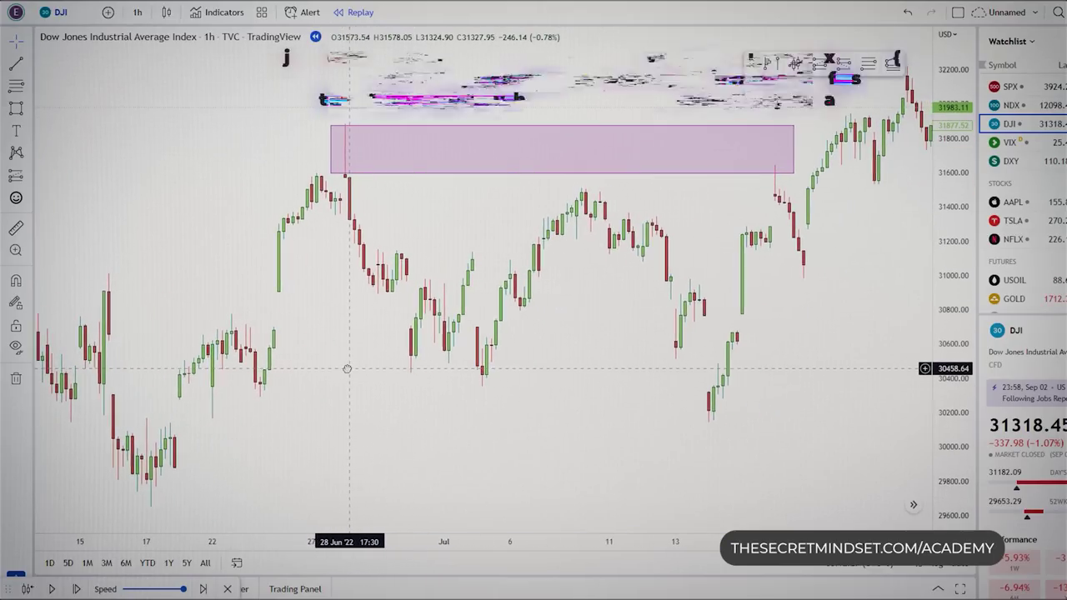
pyautogui.click(502, 133)
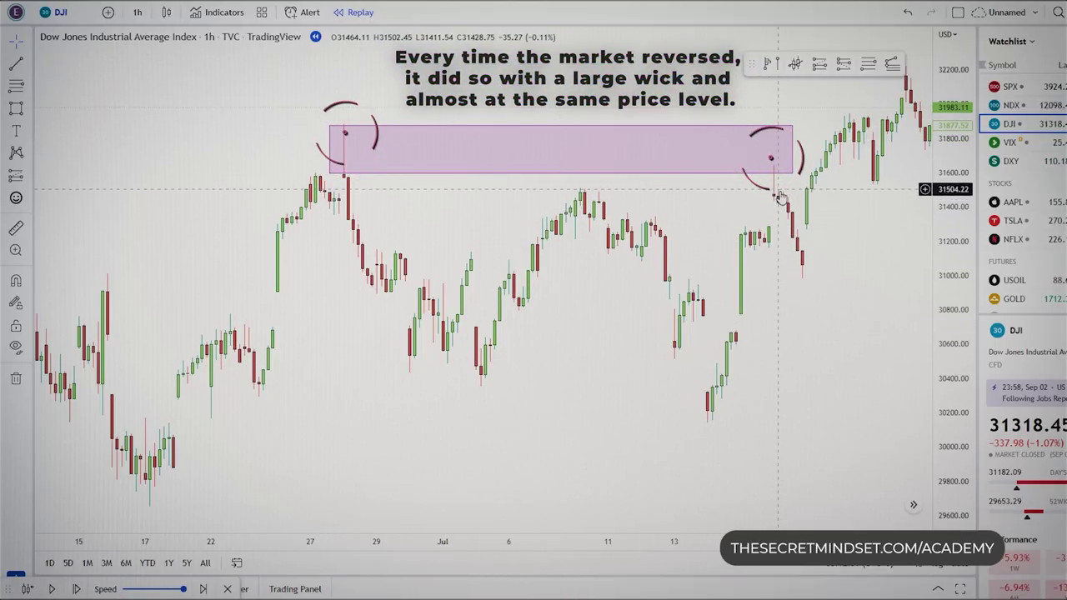
pyautogui.moveTo(569, 403); pyautogui.dragTo(566, 433)
pyautogui.scroll(2, 566, 402)
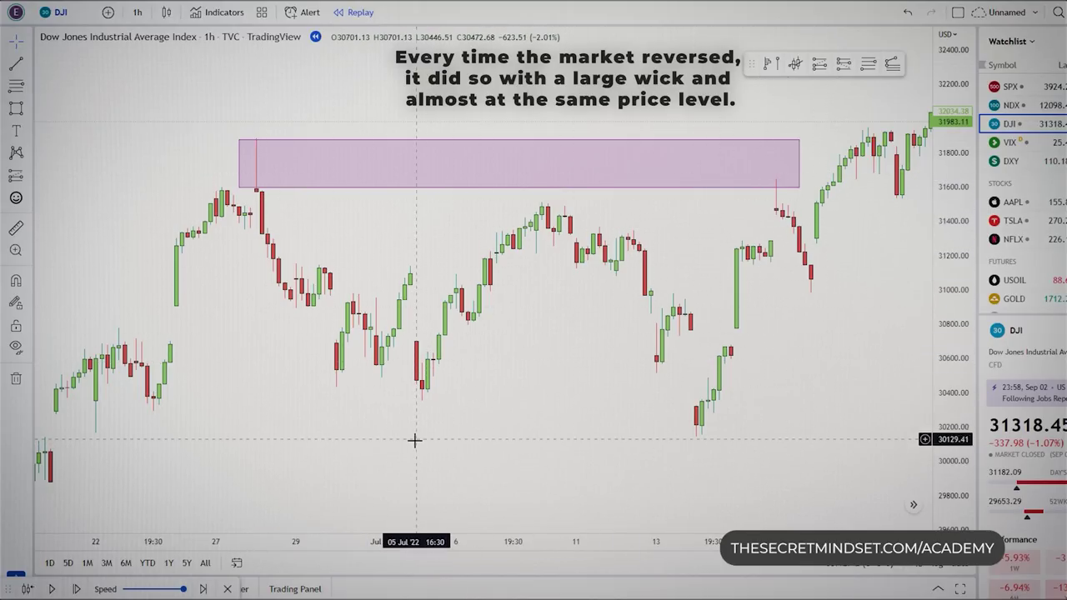
pyautogui.moveTo(406, 457); pyautogui.dragTo(365, 447)
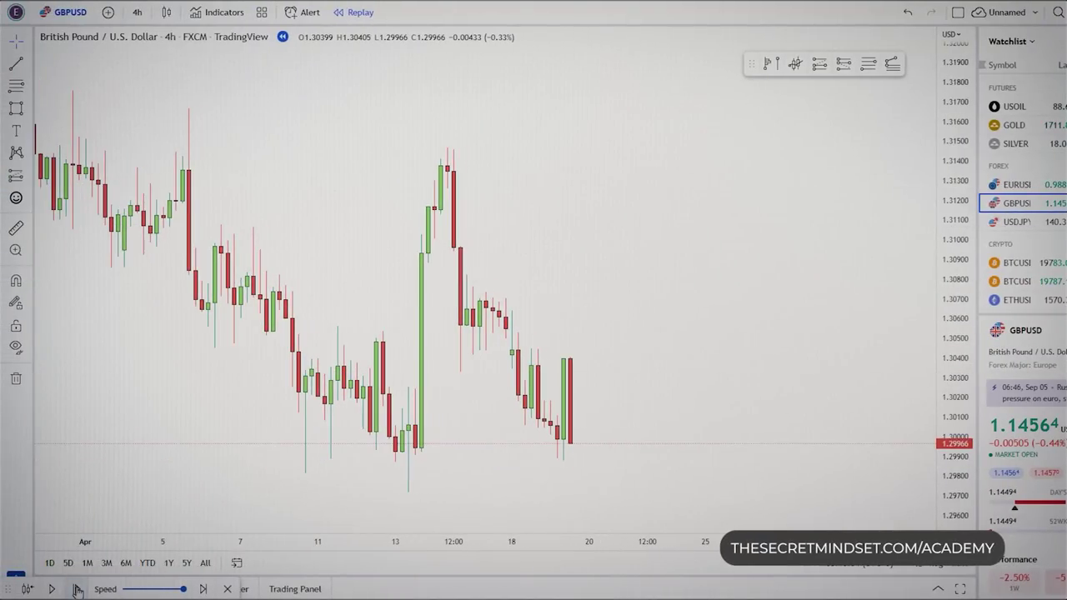
# - Advance the GBPUSD 4-hour replay ten candles
pyautogui.click(77, 589)
pyautogui.click(76, 590)
pyautogui.click(77, 590)
pyautogui.click(77, 589)
pyautogui.click(76, 589)
pyautogui.click(76, 589)
pyautogui.click(77, 590)
pyautogui.click(77, 589)
pyautogui.click(77, 589)
pyautogui.click(77, 589)
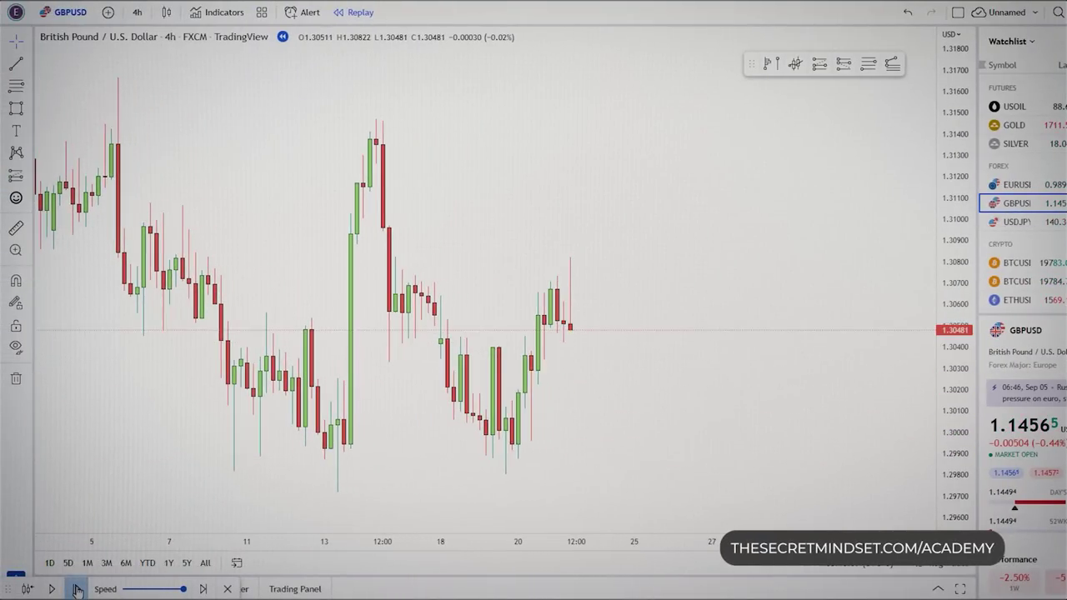
# - Advance the GBPUSD 4-hour replay seven more candles, past the large bearish trend bar of 22 April, and inspect that drop
pyautogui.click(76, 590)
pyautogui.click(76, 589)
pyautogui.click(77, 590)
pyautogui.click(77, 590)
pyautogui.click(77, 589)
pyautogui.click(77, 590)
pyautogui.click(77, 589)
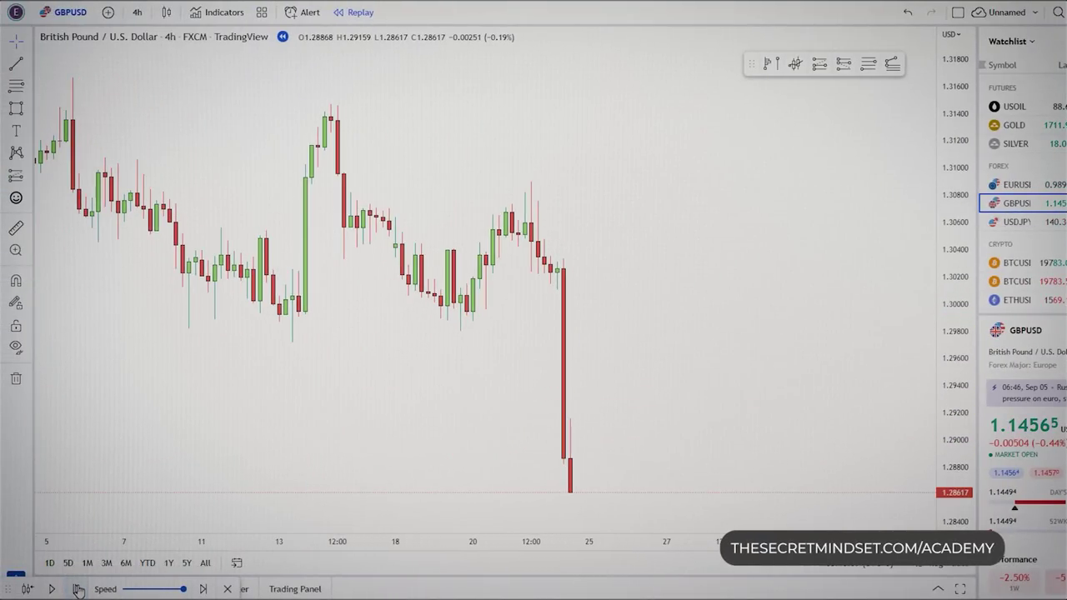
pyautogui.scroll(-1, 564, 383)
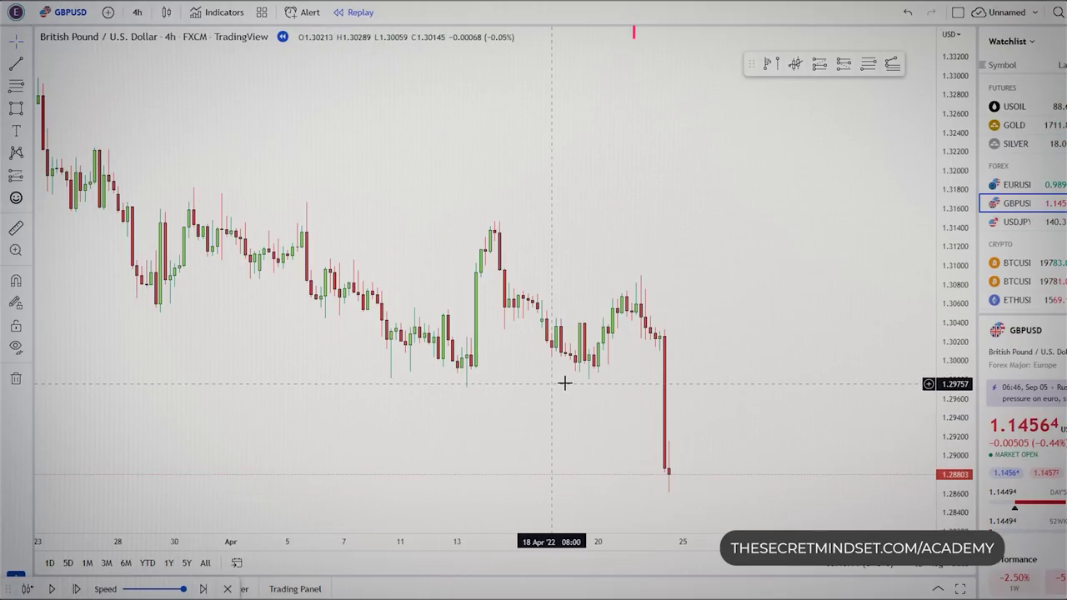
pyautogui.scroll(3, 542, 425)
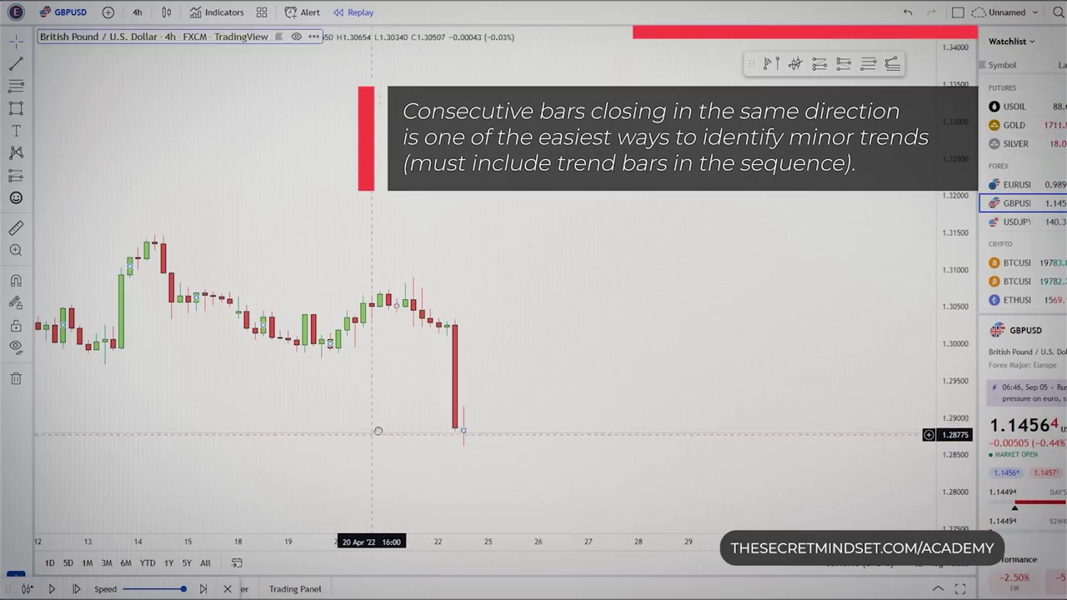
# - Advance the GBPUSD 4-hour replay six candles through 25 April and examine the run of consecutive bearish bars
pyautogui.click(77, 589)
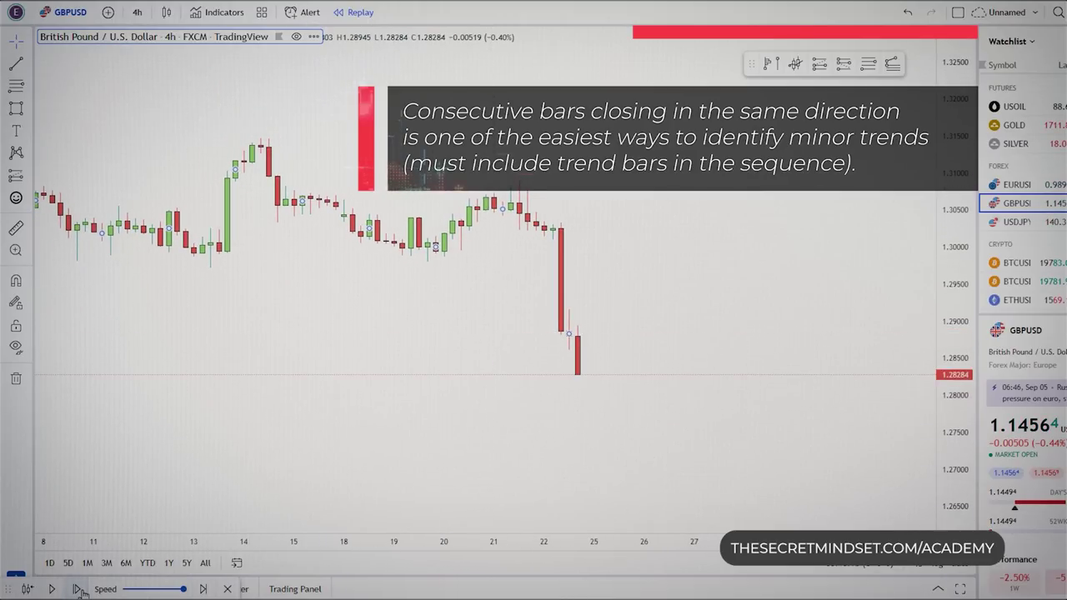
pyautogui.click(77, 589)
pyautogui.click(77, 590)
pyautogui.click(76, 590)
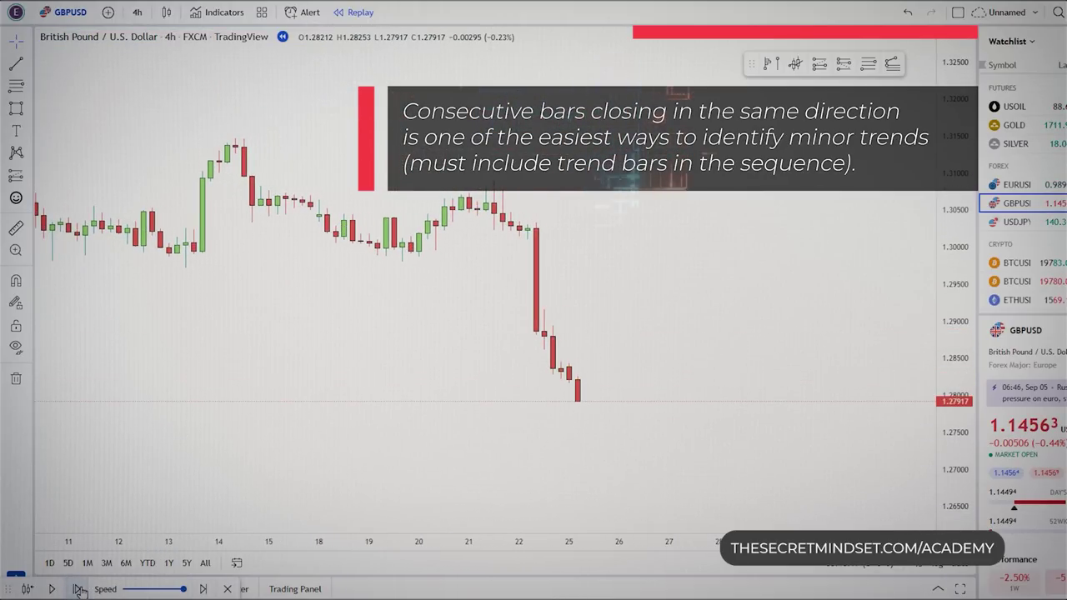
pyautogui.click(76, 589)
pyautogui.click(77, 589)
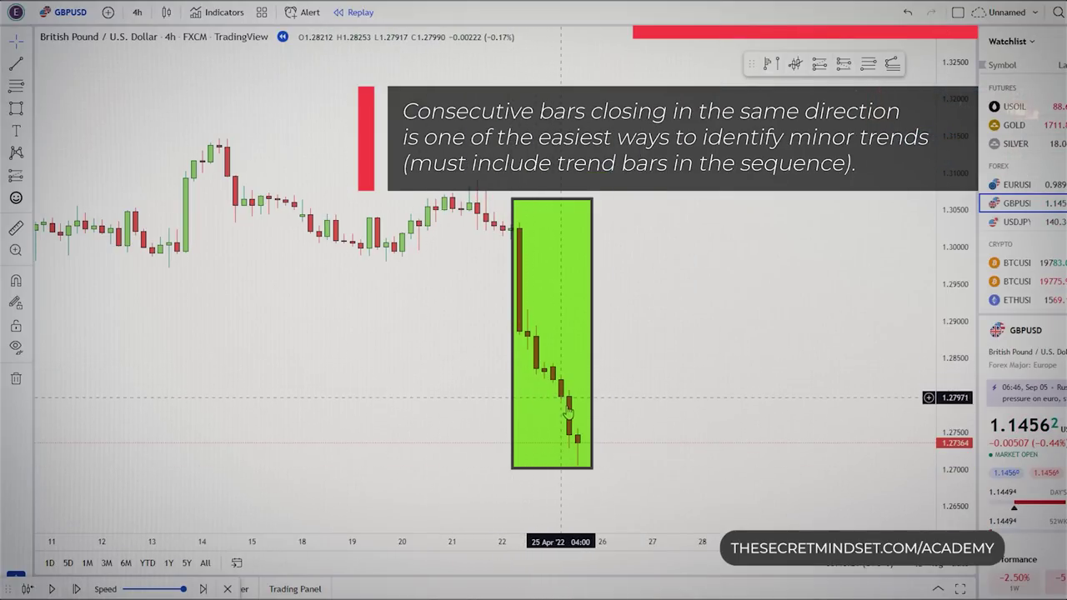
# - Advance the GBPUSD 4-hour replay seven candles to the large bearish bar of 26 April 16:00 and bring the whole decline into view
pyautogui.click(77, 590)
pyautogui.click(77, 589)
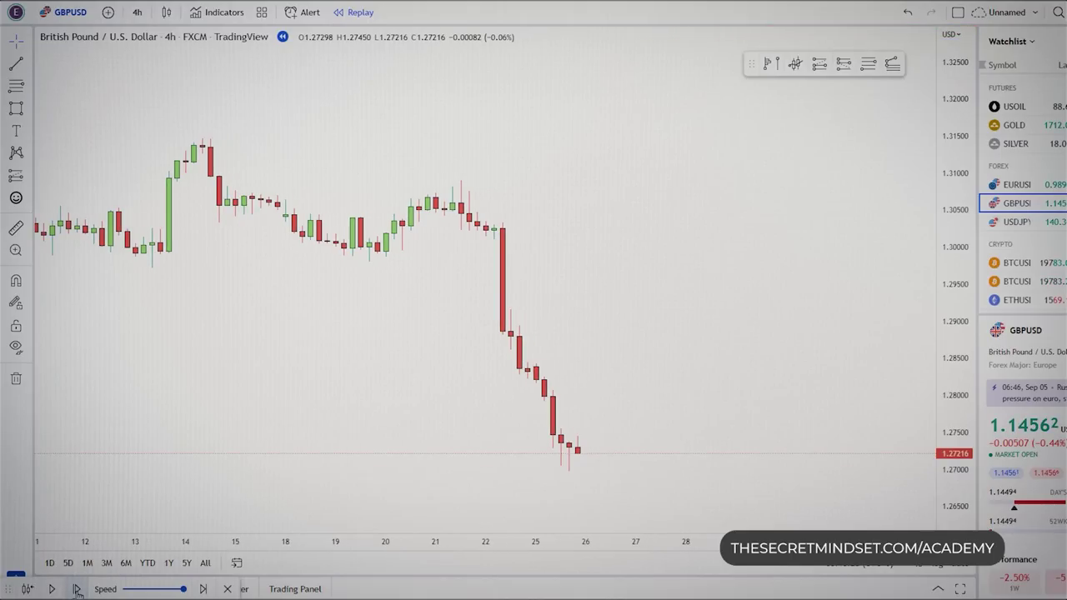
pyautogui.click(77, 590)
pyautogui.click(77, 590)
pyautogui.click(76, 589)
pyautogui.click(77, 589)
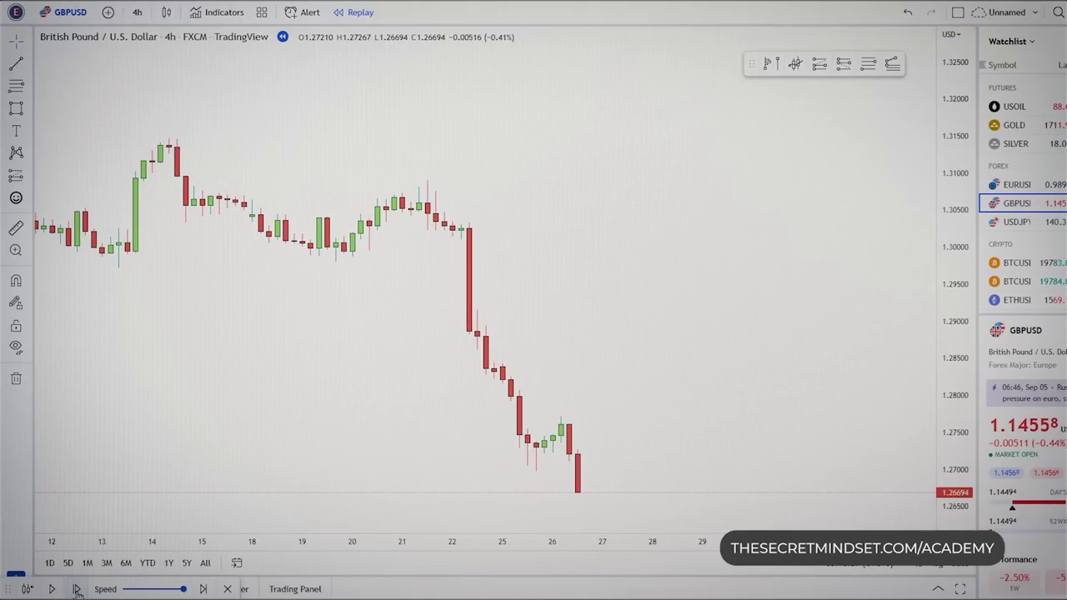
pyautogui.click(77, 590)
pyautogui.scroll(-2, 652, 364)
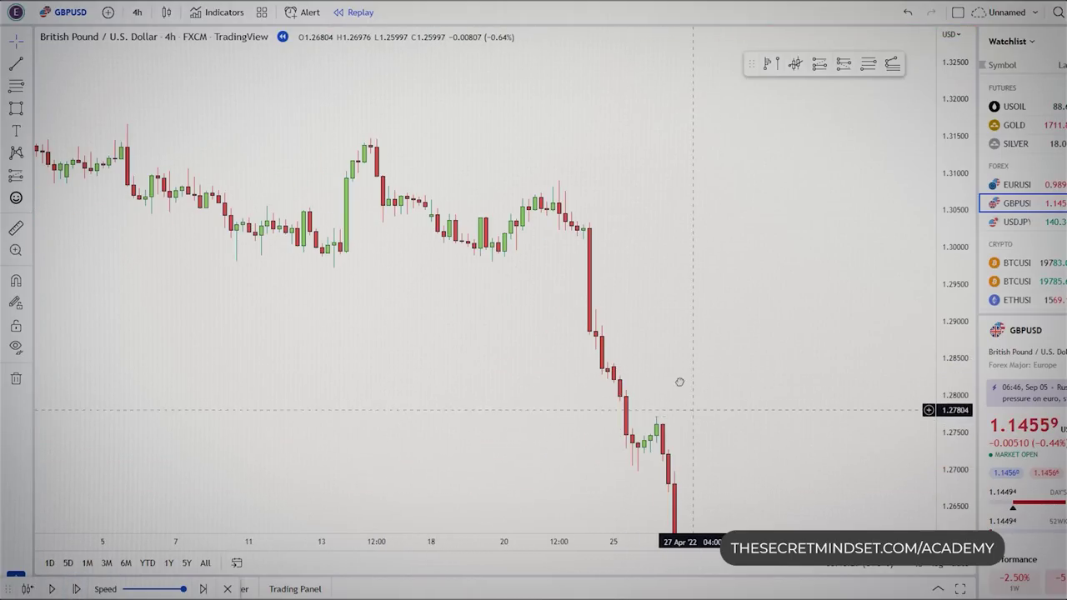
pyautogui.moveTo(679, 382); pyautogui.dragTo(614, 305)
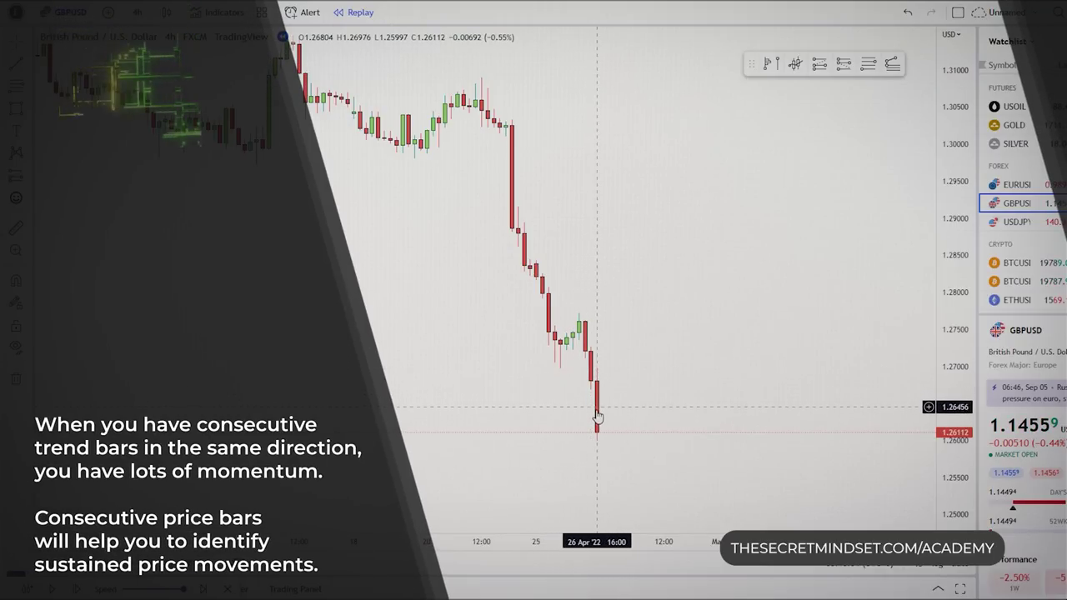
pyautogui.moveTo(595, 422); pyautogui.dragTo(641, 448)
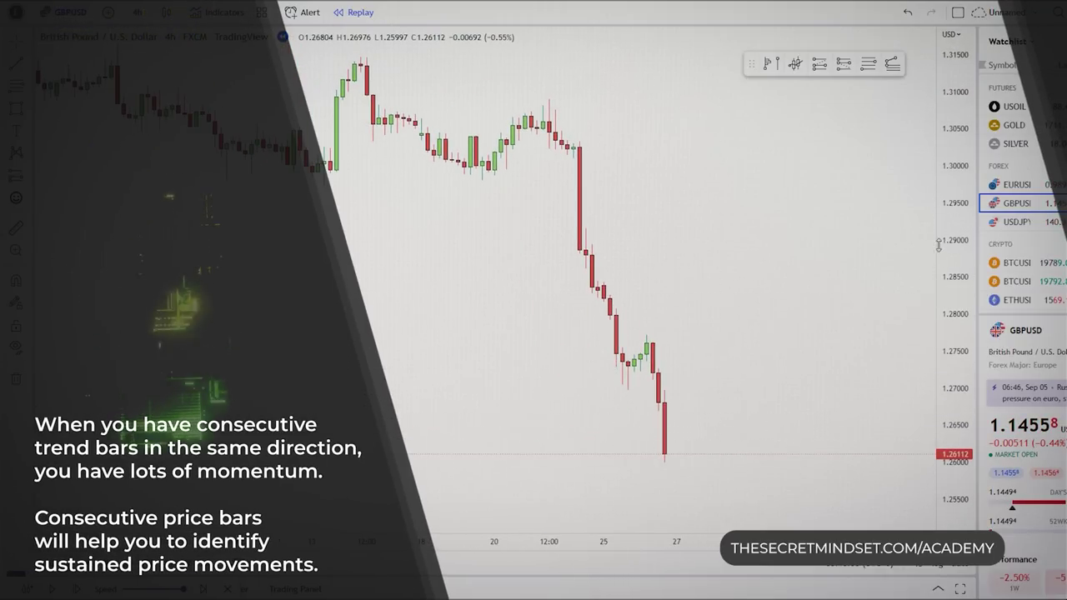
pyautogui.moveTo(534, 358); pyautogui.dragTo(648, 421)
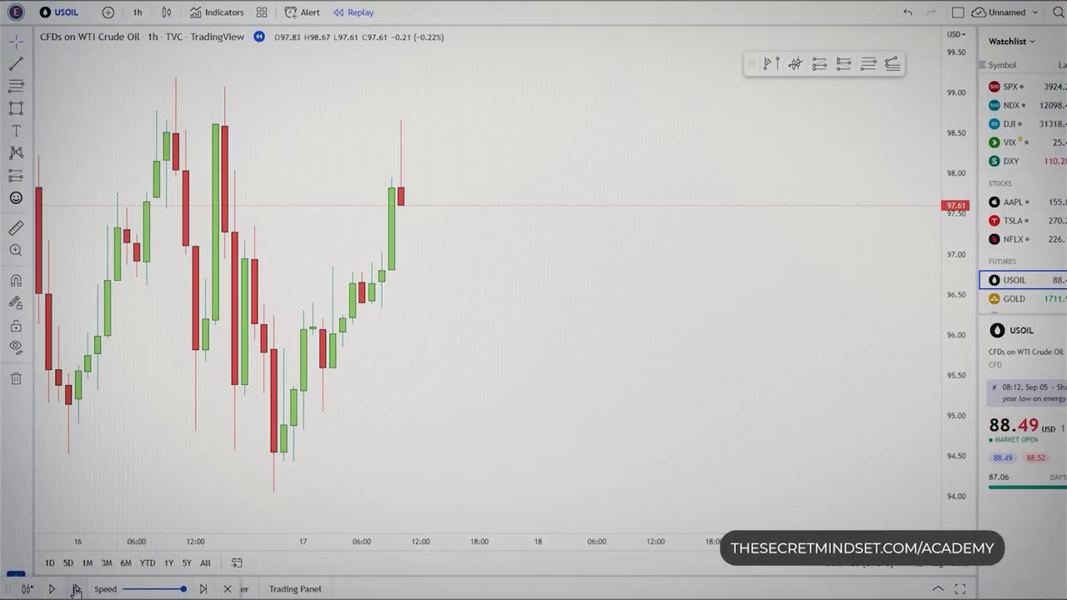
# - Advance the WTI crude oil 1-hour replay five candles to 17 March 15:00 and examine how little the consecutive candle bodies overlap
pyautogui.click(76, 589)
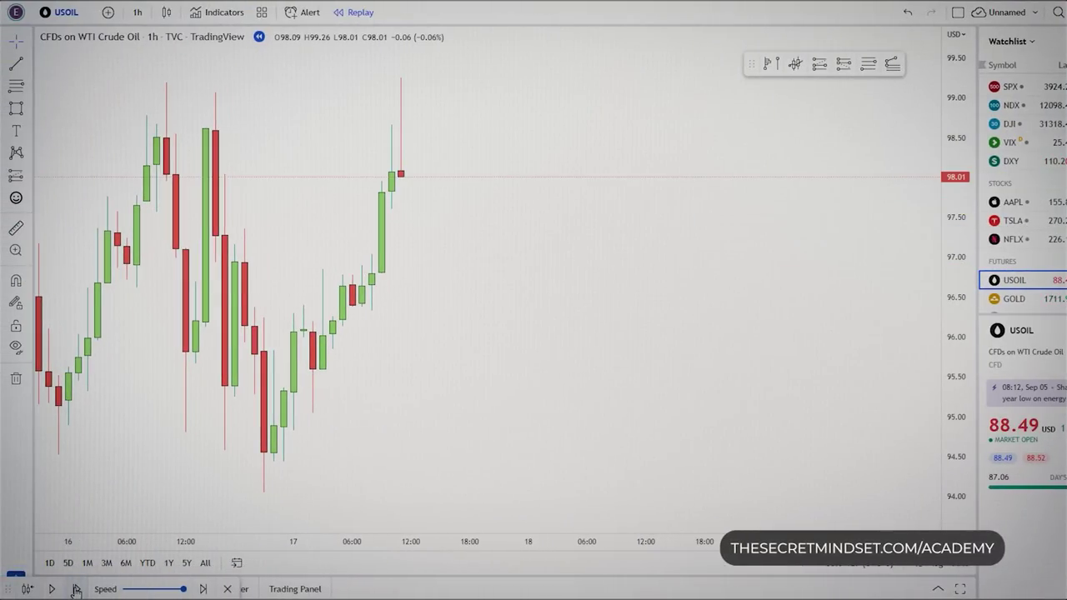
pyautogui.click(76, 589)
pyautogui.click(76, 590)
pyautogui.click(76, 589)
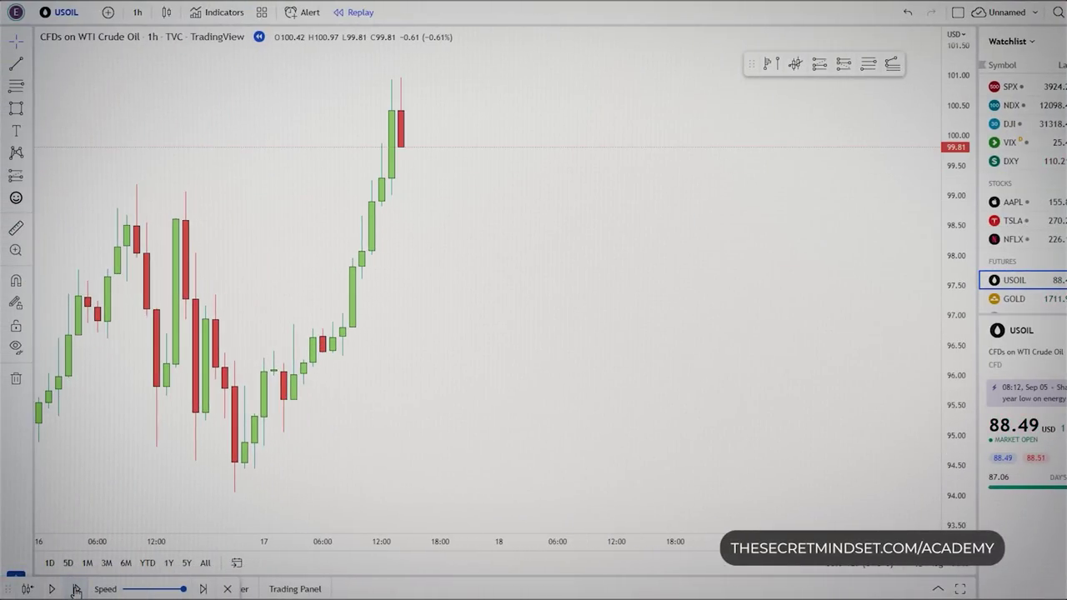
pyautogui.click(76, 590)
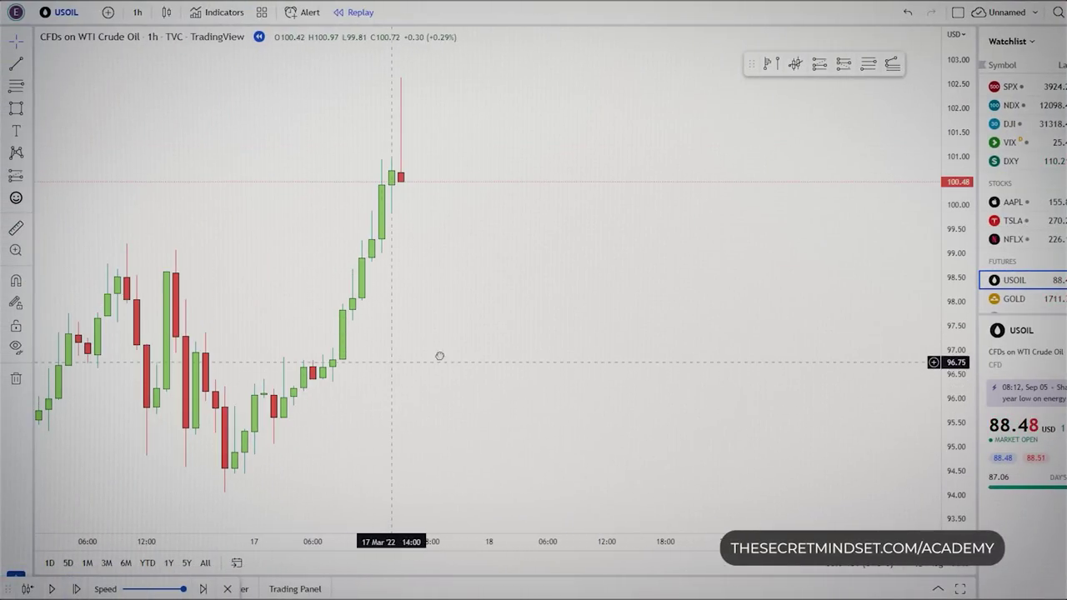
pyautogui.moveTo(392, 362); pyautogui.dragTo(536, 347)
pyautogui.scroll(4, 523, 350)
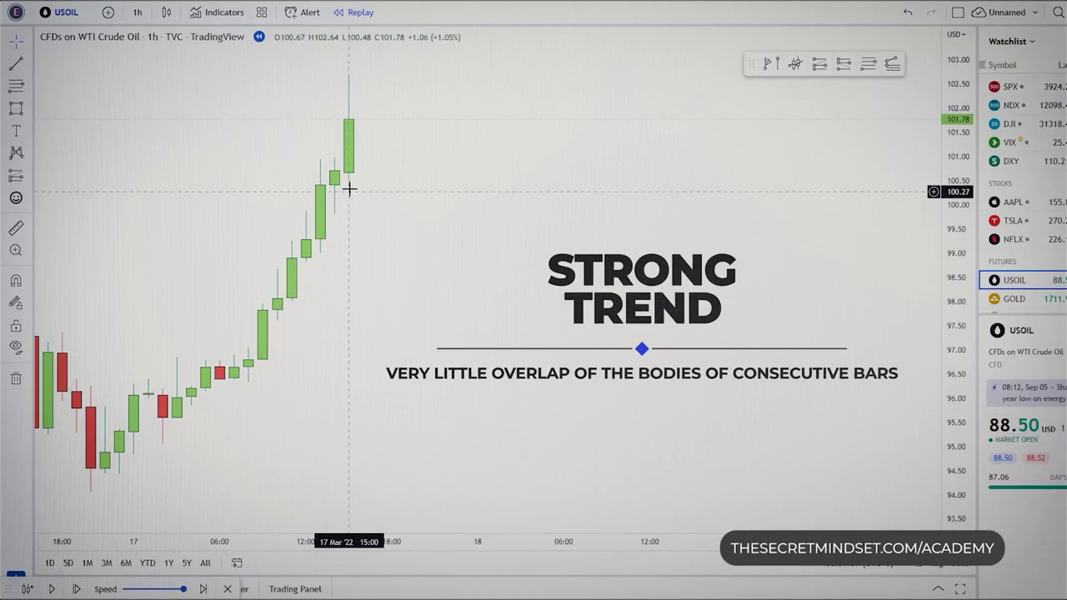
# - Continue the WTI crude oil 1-hour replay beyond the bearish 18:00 candle of 17 March, keeping the preceding uptrend in view
pyautogui.click(77, 589)
pyautogui.click(76, 588)
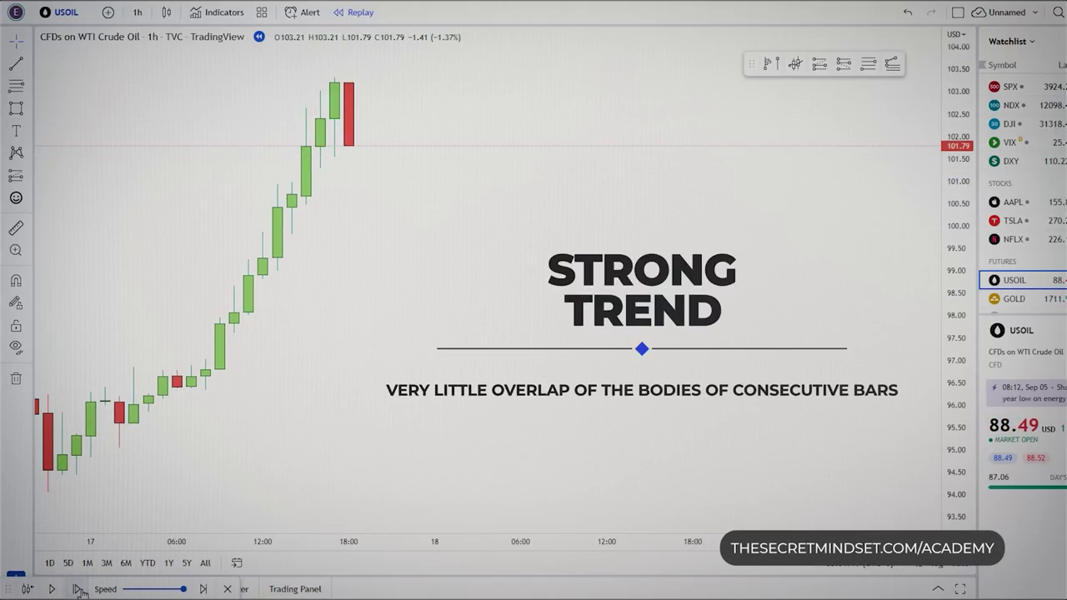
pyautogui.scroll(-2, 325, 375)
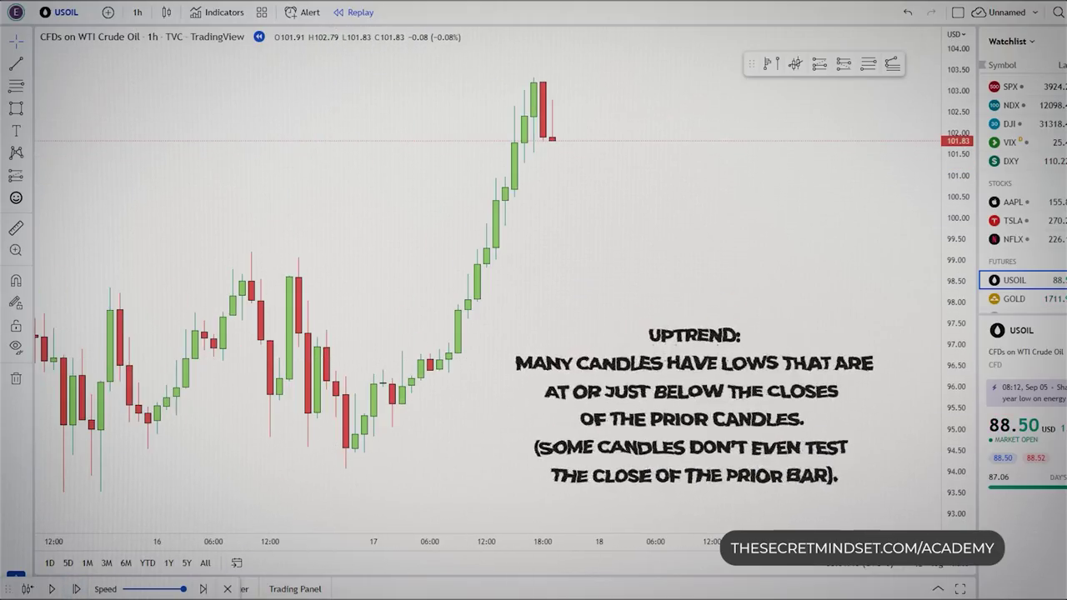
pyautogui.click(78, 589)
pyautogui.click(80, 590)
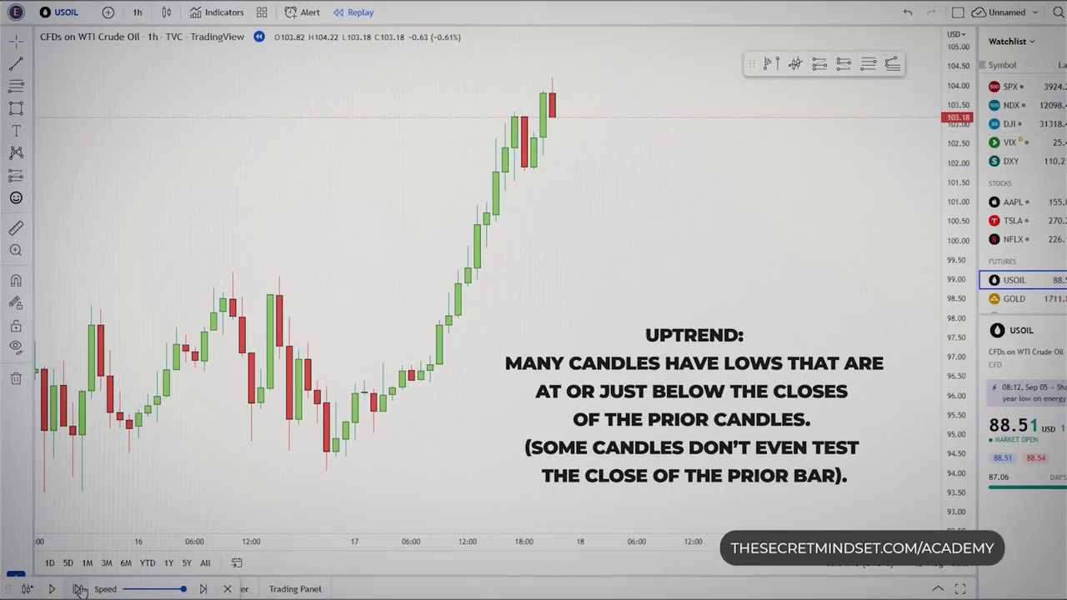
pyautogui.click(79, 589)
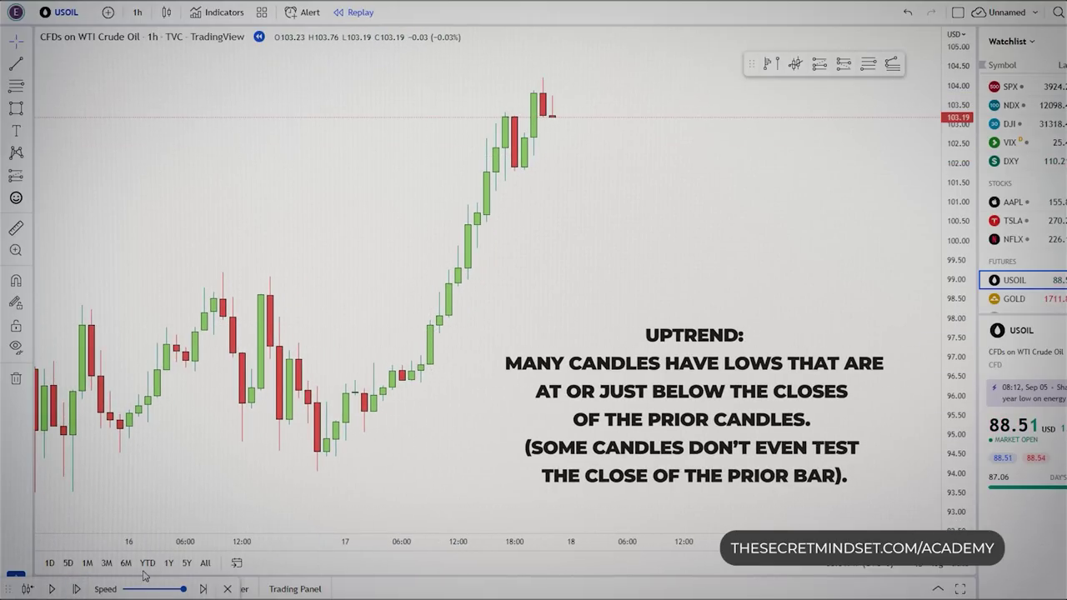
# - Advance the WTI crude oil 1-hour replay to 18 March 05:00 and examine how the candle lows relate to the prior closes
pyautogui.click(79, 589)
pyautogui.click(79, 589)
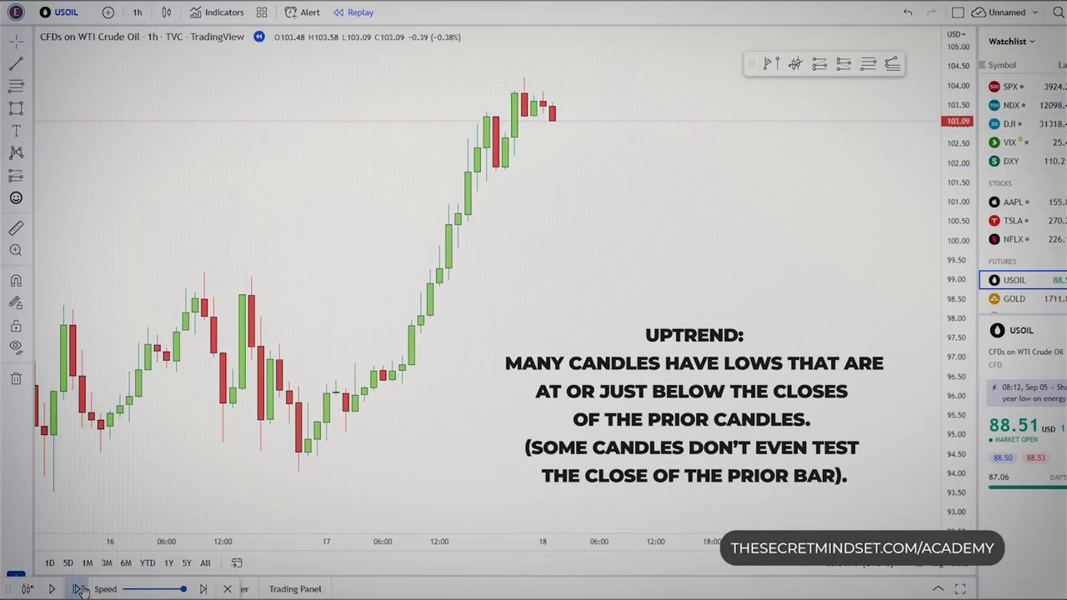
pyautogui.click(79, 589)
pyautogui.click(79, 590)
pyautogui.click(80, 589)
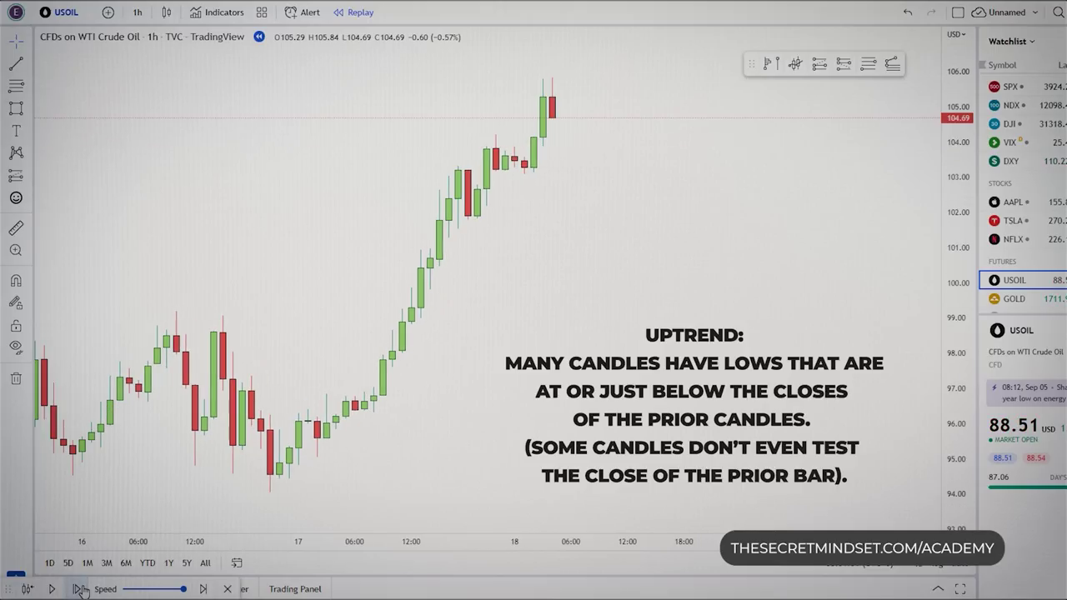
pyautogui.click(79, 590)
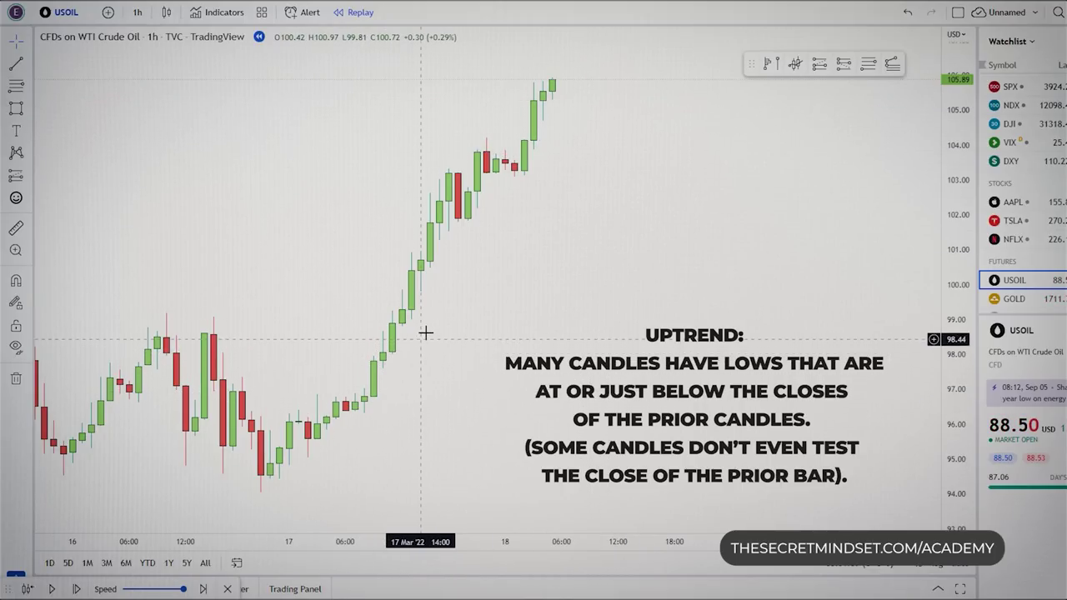
# - Advance the WTI crude oil 1-hour replay four candles to the large bearish bar of 18 March 09:00
pyautogui.click(80, 590)
pyautogui.click(79, 589)
pyautogui.click(80, 589)
pyautogui.click(79, 589)
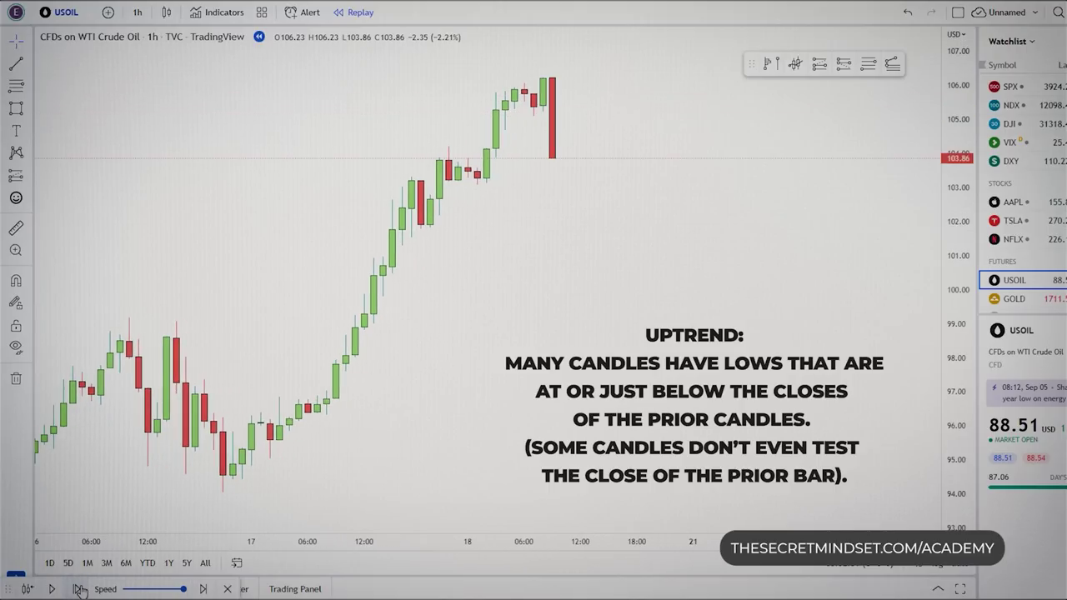
# - Advance the WTI crude oil 1-hour replay through the pullback and recovery of 18 March to the first candles of 21 March
pyautogui.click(79, 589)
pyautogui.click(79, 589)
pyautogui.click(80, 590)
pyautogui.click(80, 589)
pyautogui.click(79, 589)
pyautogui.click(79, 589)
pyautogui.click(79, 590)
pyautogui.click(79, 589)
pyautogui.click(79, 589)
pyautogui.click(80, 590)
pyautogui.click(79, 589)
pyautogui.click(79, 589)
pyautogui.click(79, 589)
pyautogui.click(79, 589)
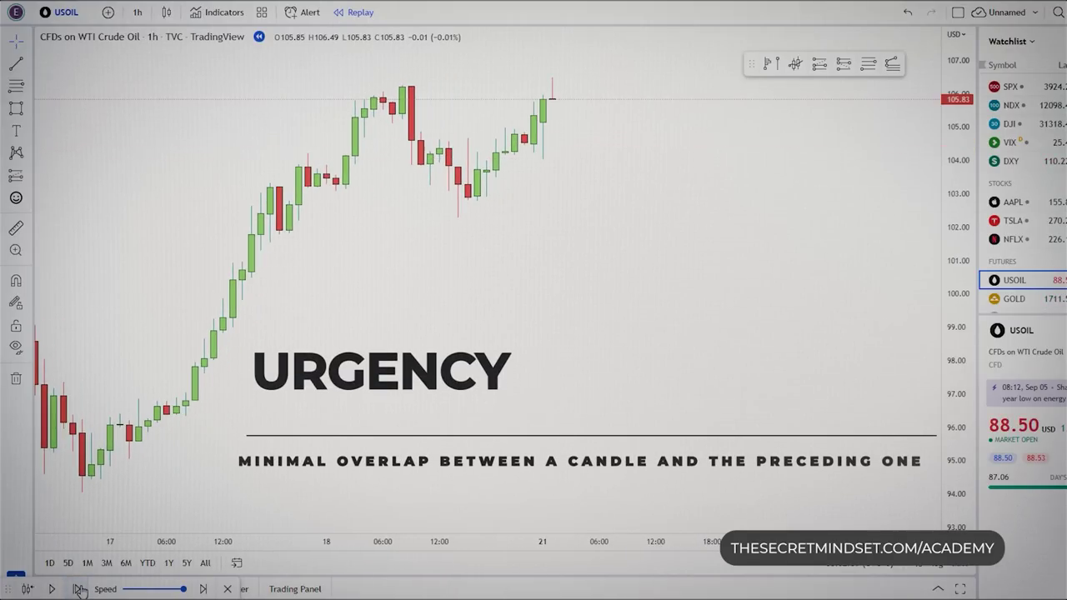
# - Advance the WTI crude oil 1-hour replay four candles to 21 March 05:00, following the low-overlap bullish bars
pyautogui.click(79, 590)
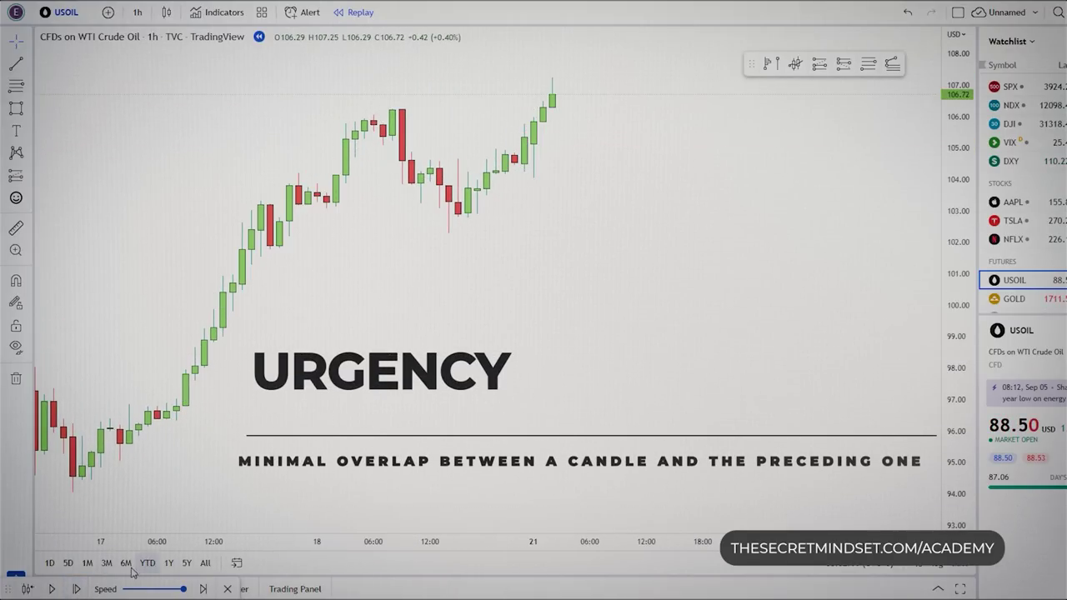
pyautogui.click(79, 589)
pyautogui.click(79, 590)
pyautogui.click(80, 589)
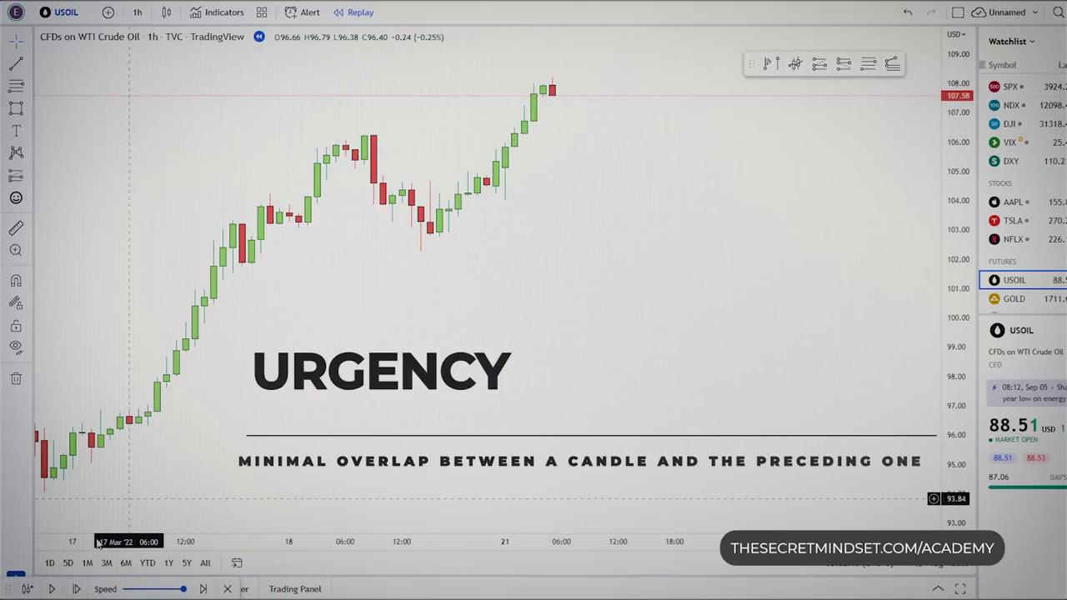
# - Replay the WTI crude oil 1-hour decline of 17 June to 20:00, examining the bar highs against the prior closes
pyautogui.click(76, 590)
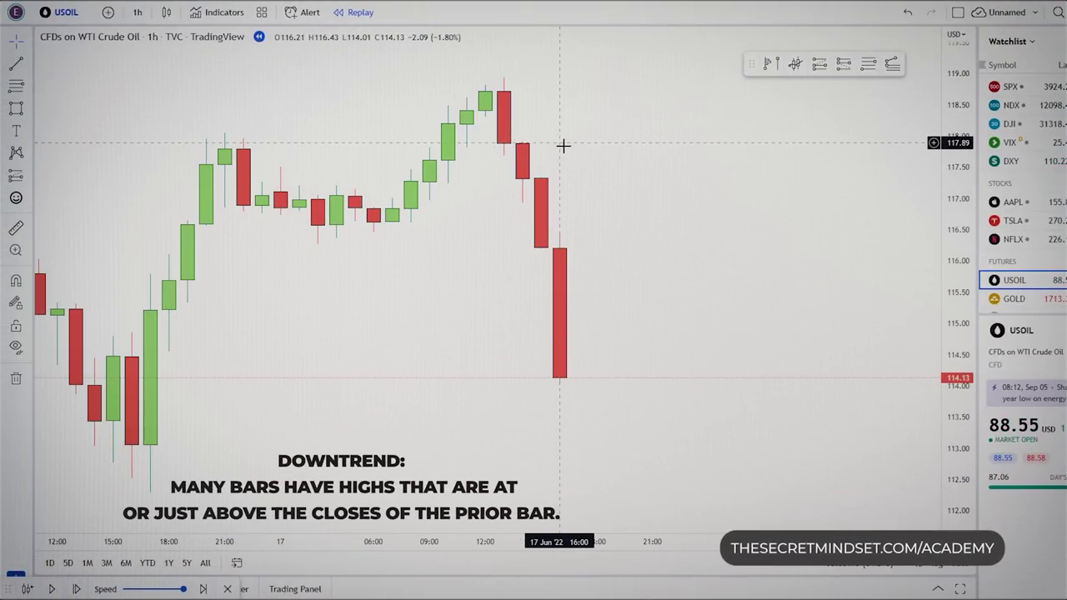
pyautogui.click(79, 589)
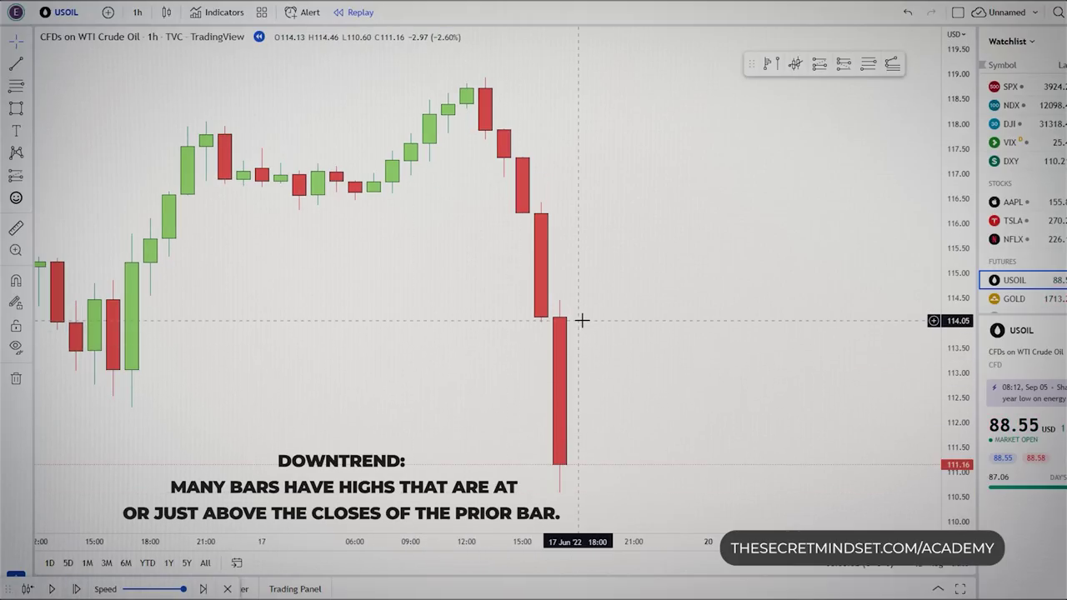
pyautogui.click(80, 589)
pyautogui.click(79, 590)
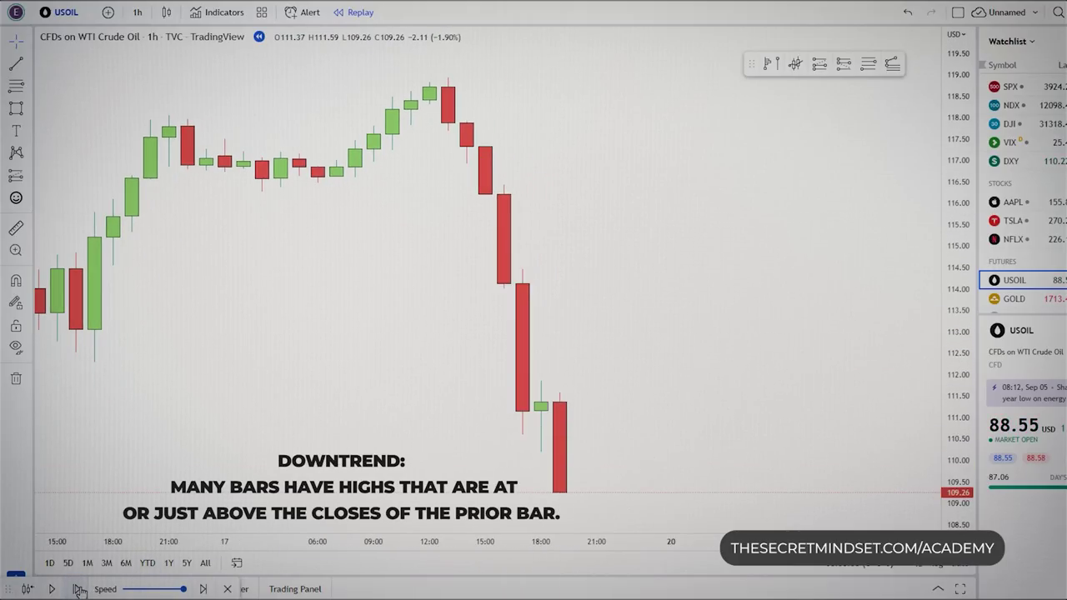
pyautogui.click(79, 590)
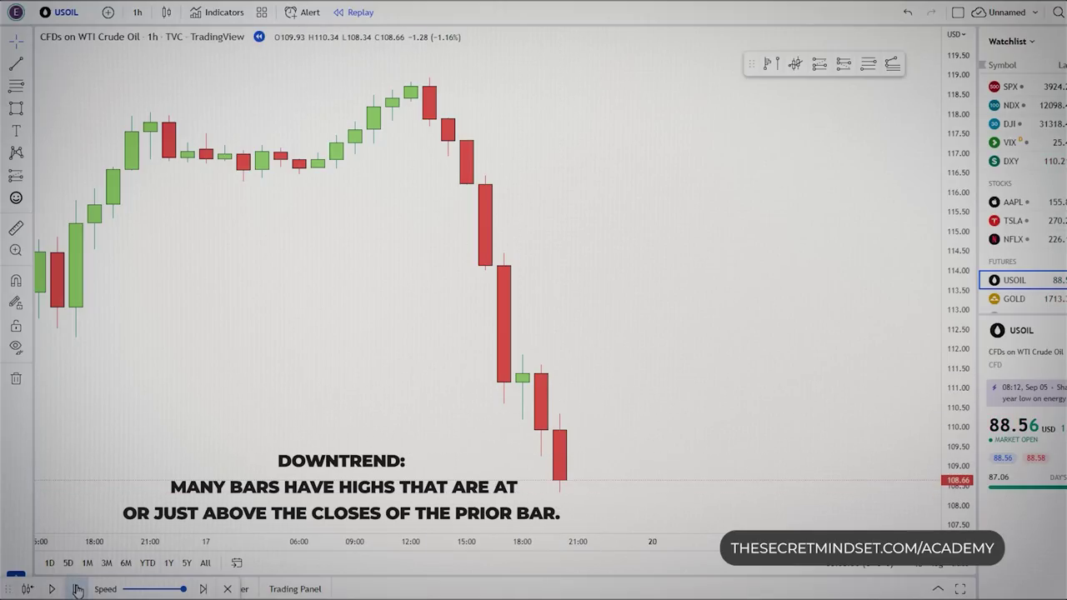
# - Advance the WTI crude oil 1-hour replay five candles past the 17 June decline into 20 June
pyautogui.click(77, 589)
pyautogui.click(78, 589)
pyautogui.click(77, 590)
pyautogui.click(78, 590)
pyautogui.click(78, 589)
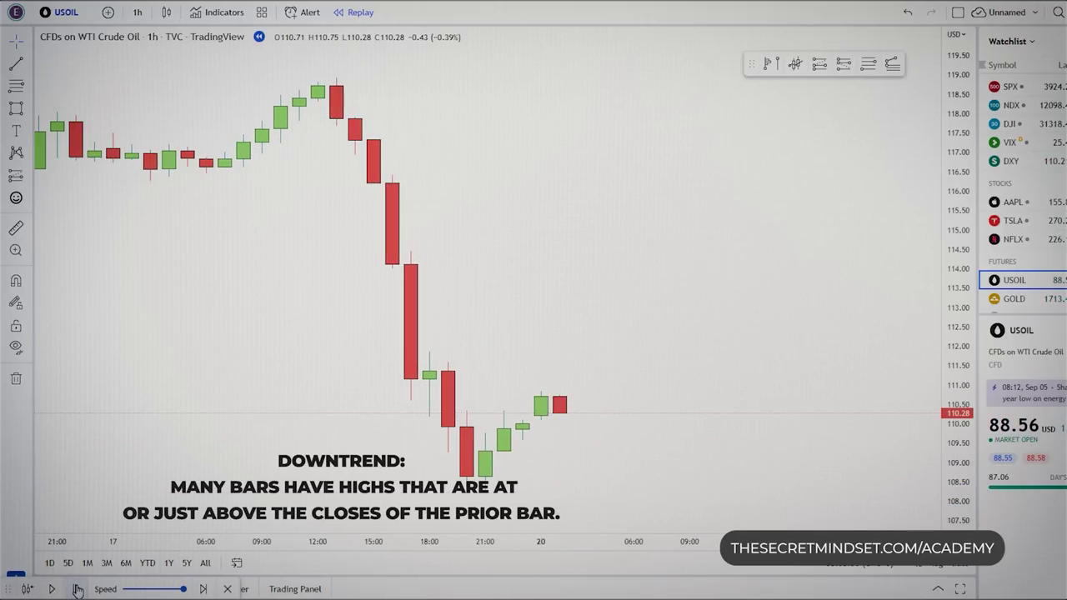
# - Continue the WTI crude oil 1-hour replay through the sideways bars to 20 June 12:00
pyautogui.click(77, 590)
pyautogui.click(77, 590)
pyautogui.click(76, 590)
pyautogui.click(77, 590)
pyautogui.click(76, 590)
pyautogui.click(76, 590)
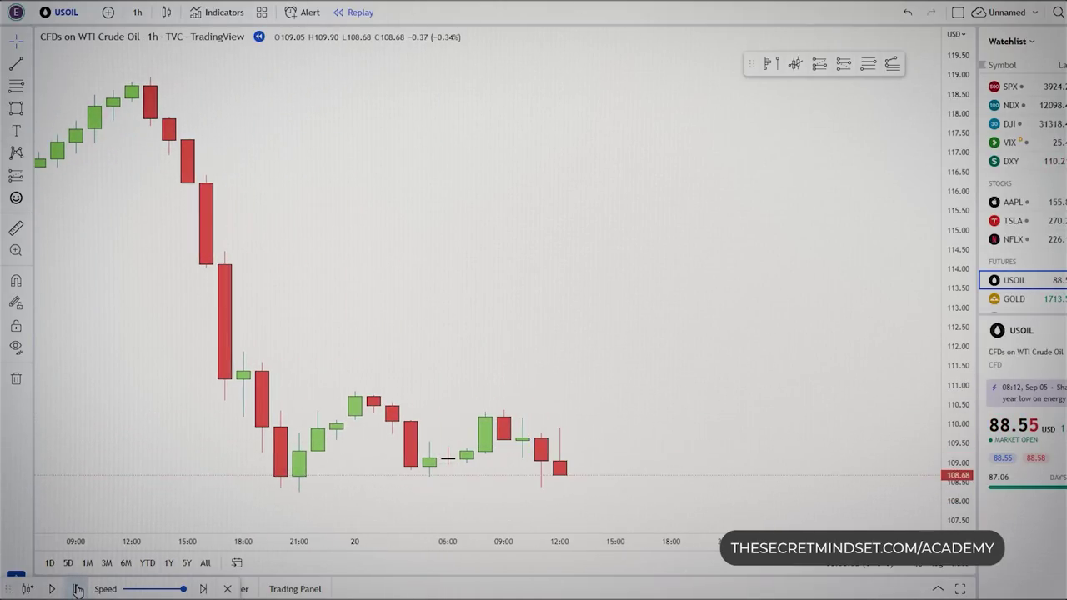
# - Advance the WTI crude oil replay four candles beyond 20 June 12:00 and widen the view of the chart
pyautogui.click(76, 590)
pyautogui.click(77, 591)
pyautogui.click(77, 590)
pyautogui.click(77, 589)
pyautogui.scroll(-5, 308, 333)
pyautogui.moveTo(353, 321); pyautogui.dragTo(172, 328)
# - Advance the WTI crude oil 1-hour replay through the overlapping candles to 21 June 09:00
pyautogui.click(77, 590)
pyautogui.click(76, 591)
pyautogui.click(77, 590)
pyautogui.click(77, 590)
pyautogui.click(77, 591)
pyautogui.click(76, 590)
pyautogui.click(77, 590)
pyautogui.click(77, 590)
pyautogui.click(76, 590)
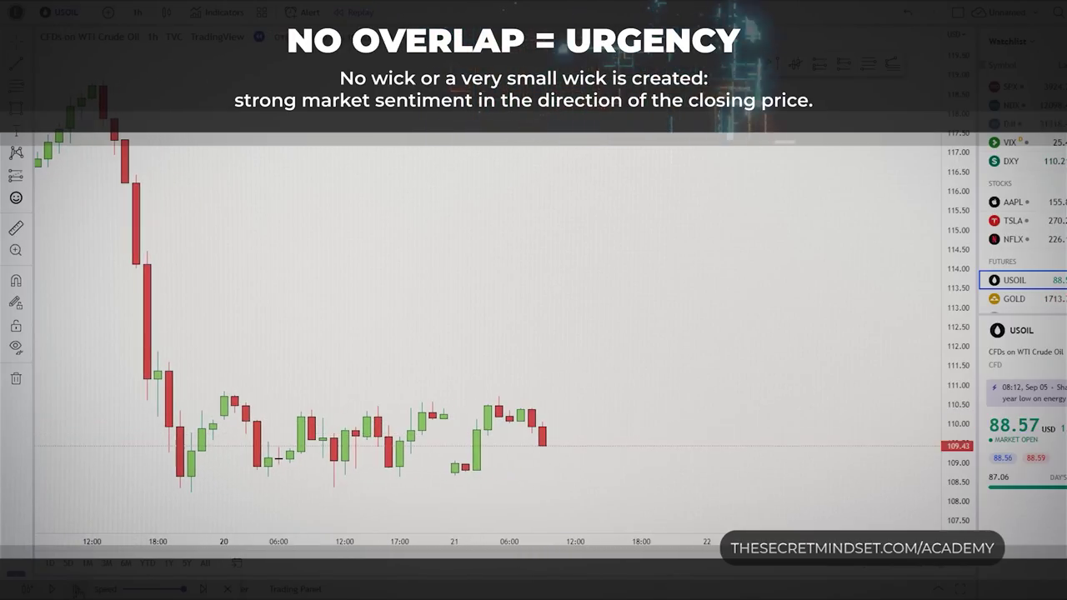
# - Bring the 17 June decline back into view and extend the WTI replay to 21 June 16:00 to examine the overlapping range
pyautogui.moveTo(295, 375); pyautogui.dragTo(507, 402)
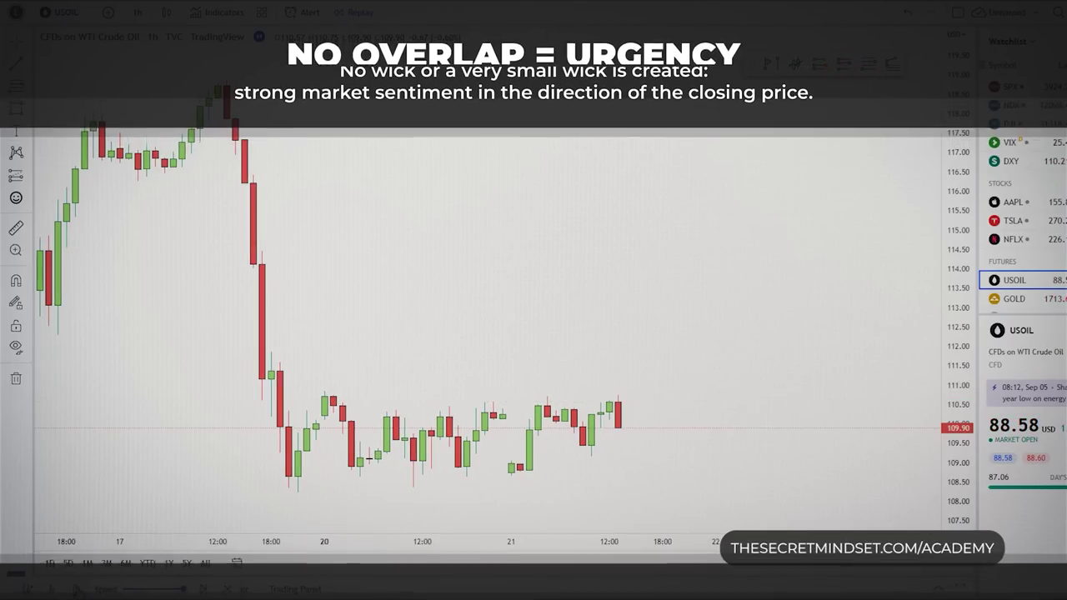
pyautogui.click(78, 589)
pyautogui.click(77, 589)
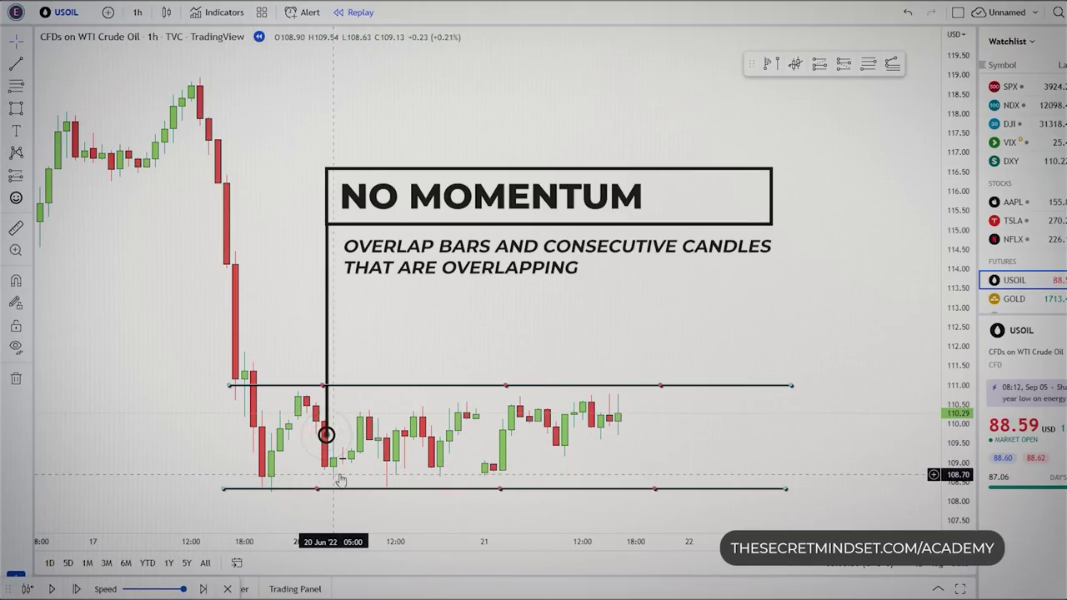
# - Advance the WTI crude oil 1-hour replay ten candles to the large bearish bar of 22 June 03:00 that leaves the congestion
pyautogui.click(79, 590)
pyautogui.click(79, 589)
pyautogui.click(79, 589)
pyautogui.click(80, 589)
pyautogui.click(79, 589)
pyautogui.click(80, 589)
pyautogui.click(79, 590)
pyautogui.click(79, 590)
pyautogui.click(80, 589)
pyautogui.click(79, 589)
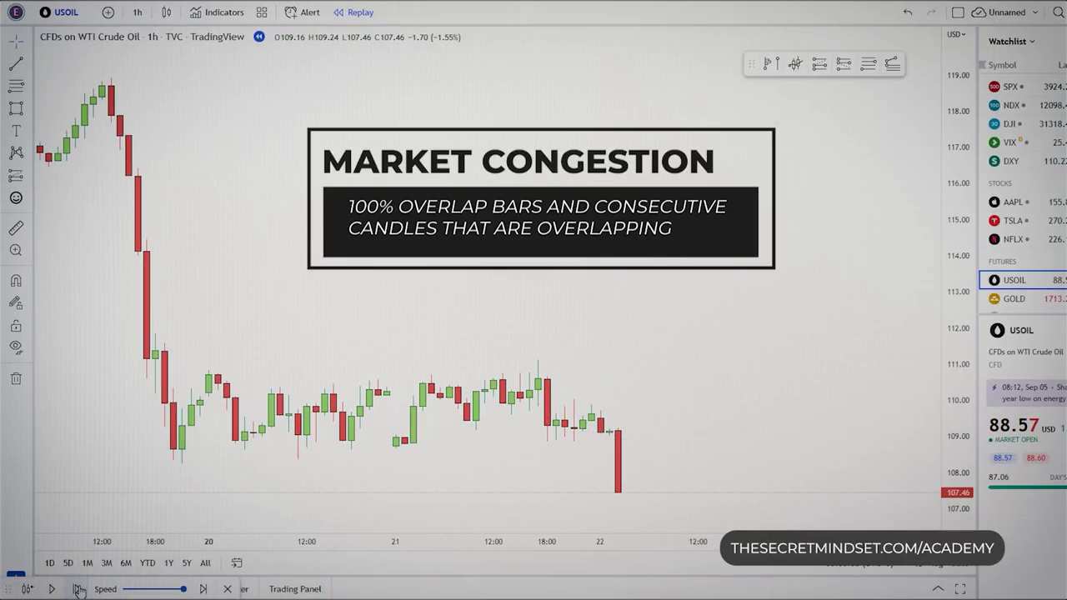
# - Advance the WTI crude oil replay three candles past the 22 June 03:00 breakdown bar and examine the move out of the congestion
pyautogui.click(79, 589)
pyautogui.click(80, 589)
pyautogui.click(79, 590)
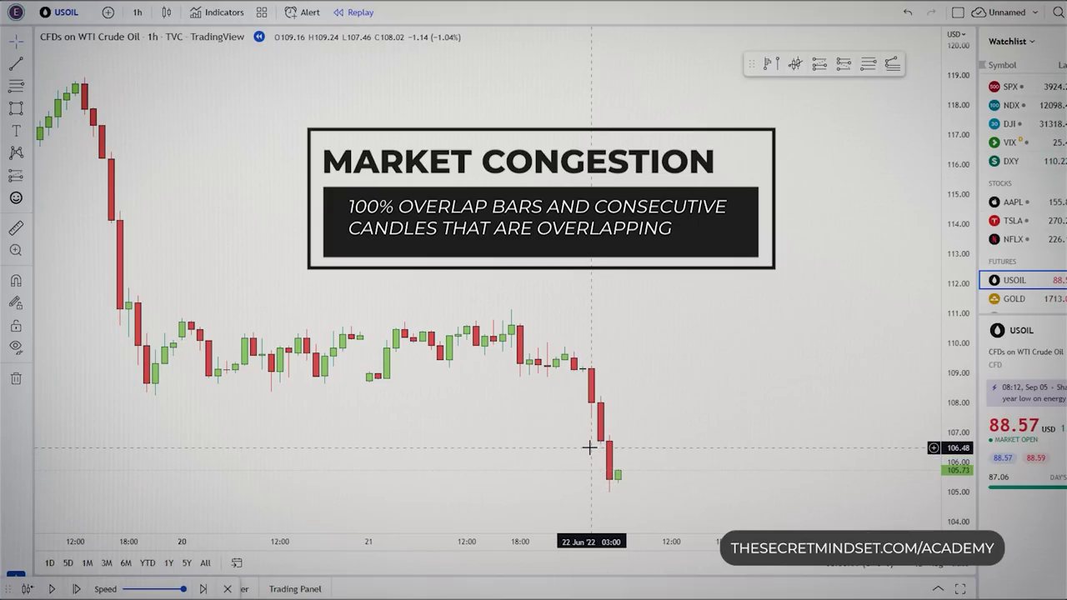
pyautogui.moveTo(458, 425); pyautogui.dragTo(651, 452)
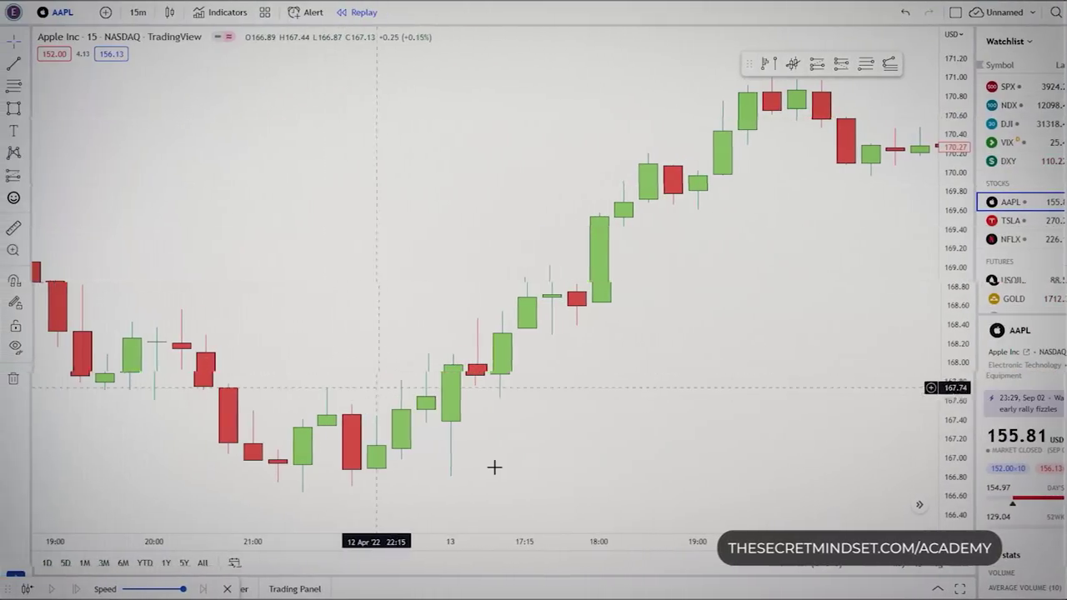
# - Examine Apple's 15-minute chart, comparing wicks below the bars in the 13 April uptrend with wicks above the bearish bars in the 14 April downtrend
pyautogui.moveTo(393, 430); pyautogui.dragTo(309, 425)
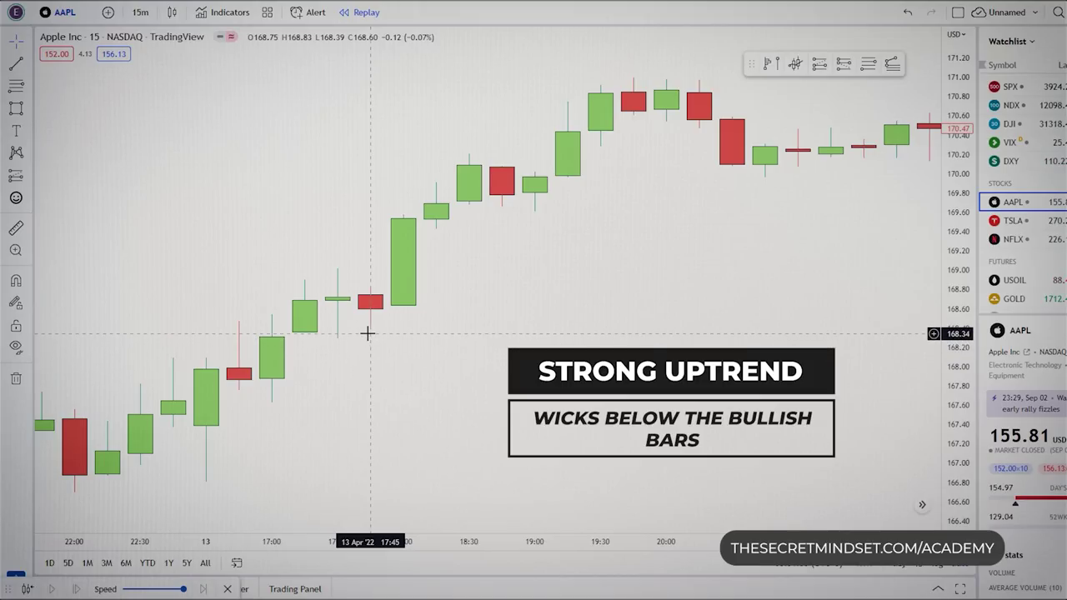
pyautogui.scroll(2, 239, 444)
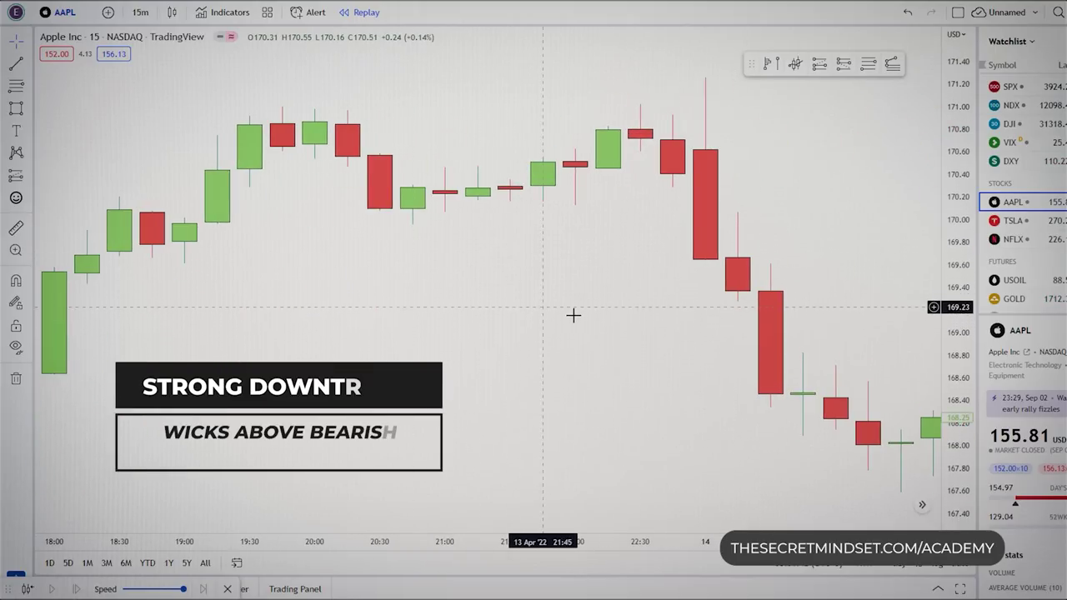
pyautogui.scroll(-1, 605, 341)
pyautogui.moveTo(605, 341); pyautogui.dragTo(233, 289)
pyautogui.moveTo(522, 333); pyautogui.dragTo(297, 332)
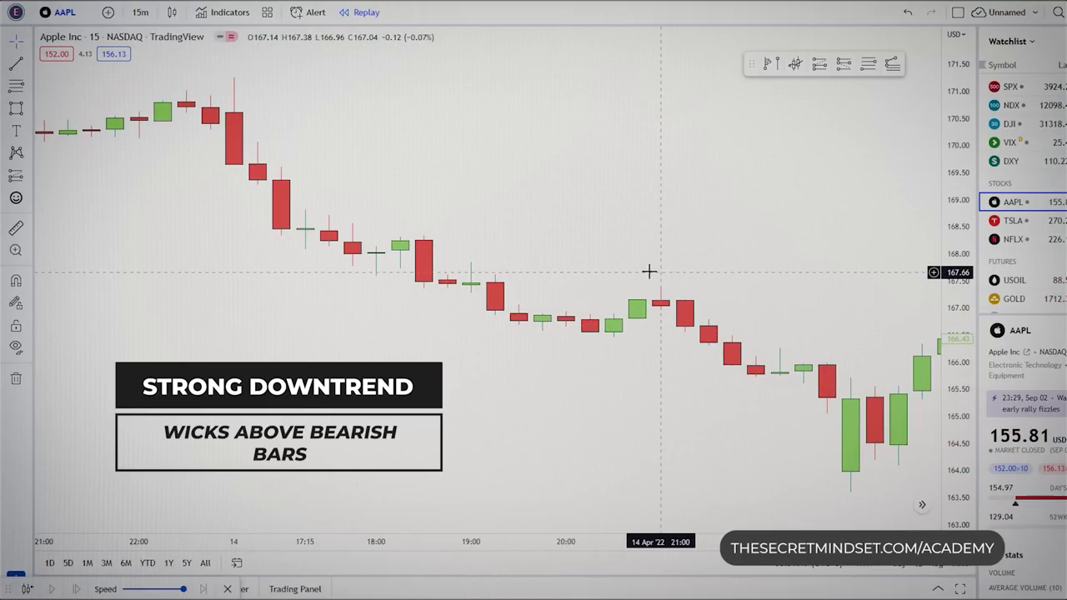
pyautogui.moveTo(424, 397); pyautogui.dragTo(641, 408)
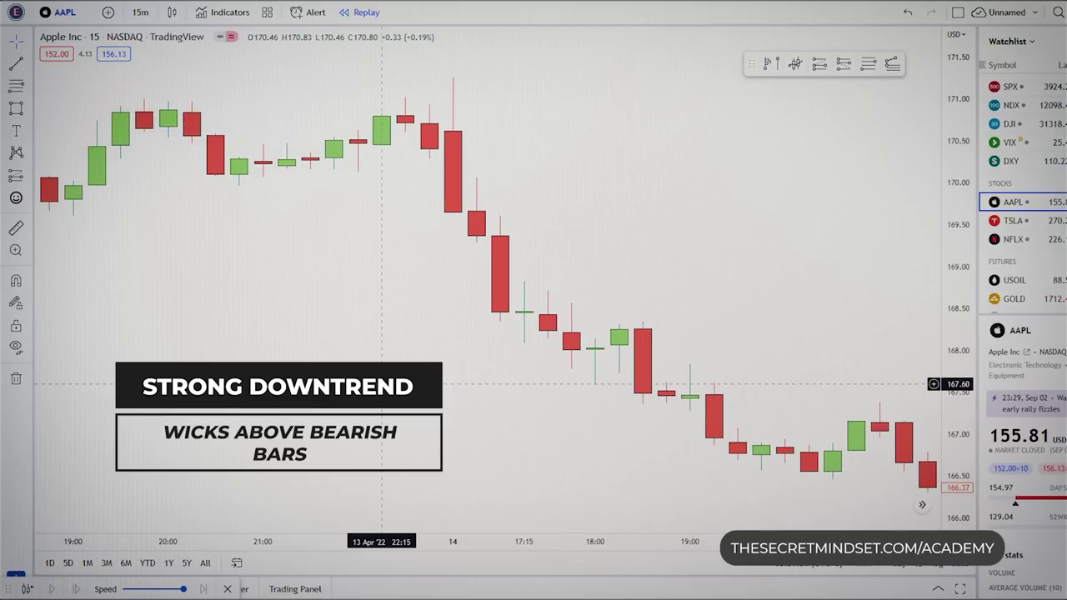
pyautogui.scroll(-3, 382, 379)
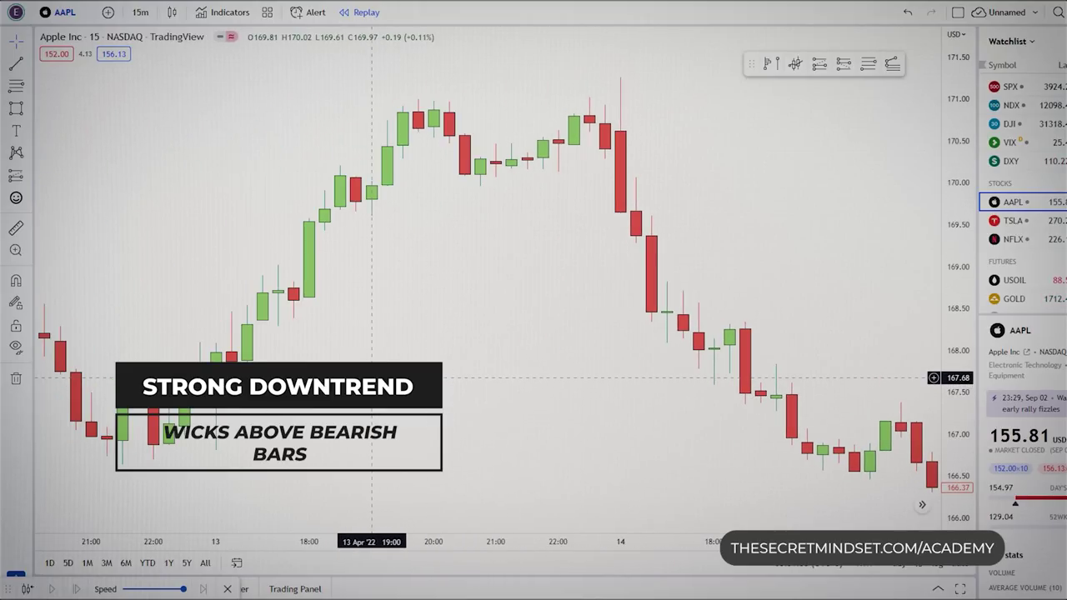
pyautogui.moveTo(419, 405); pyautogui.dragTo(388, 404)
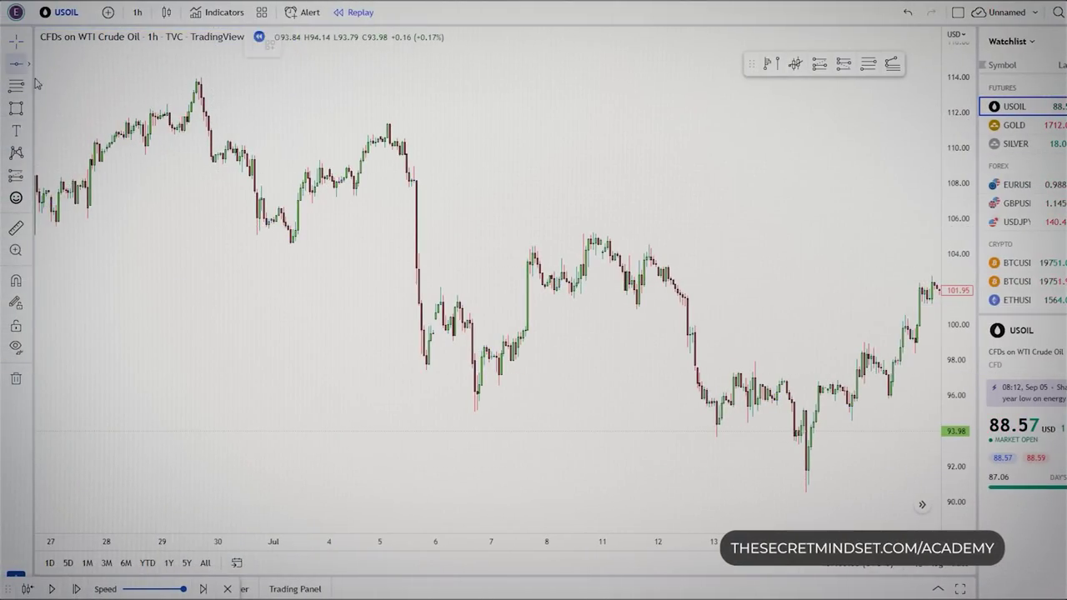
# - Draw horizontal lines at the 104.59 and 92.60 levels on the WTI crude oil 1-hour chart
pyautogui.click(334, 244)
pyautogui.moveTo(309, 308); pyautogui.dragTo(258, 319)
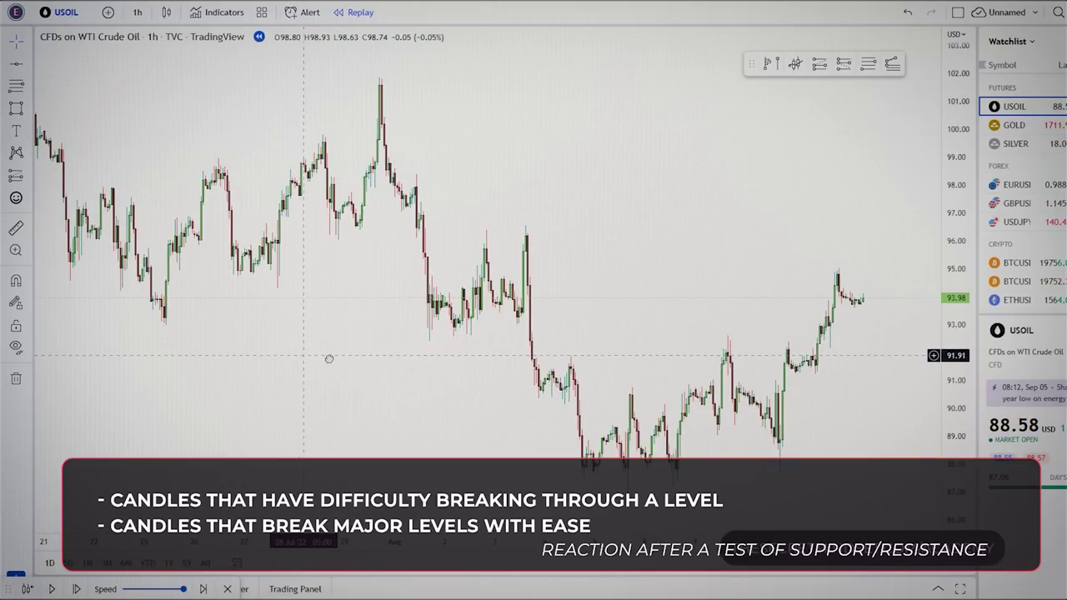
pyautogui.click(30, 65)
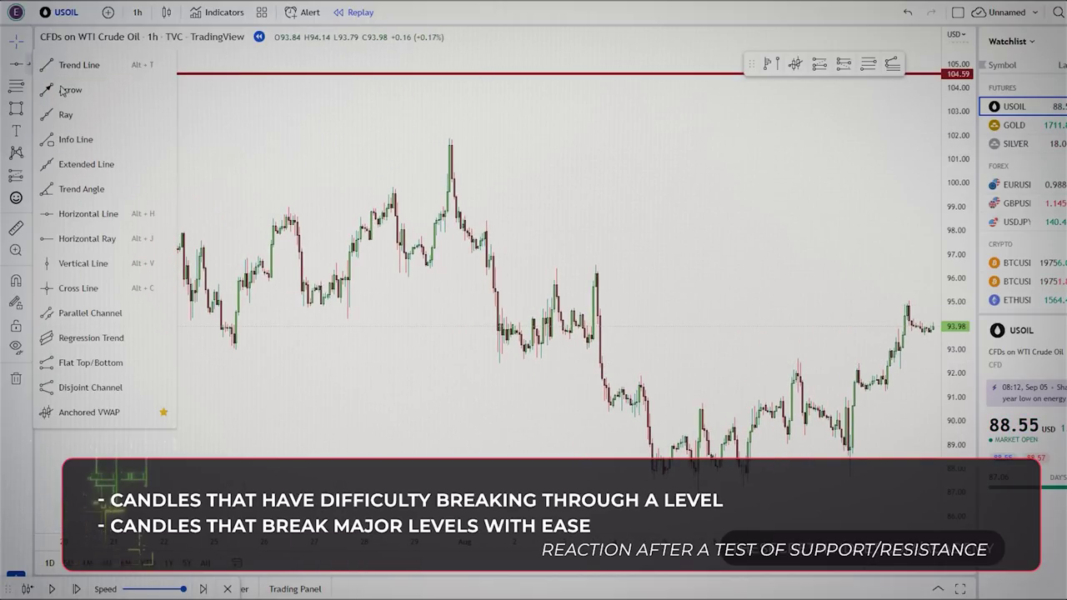
pyautogui.click(551, 360)
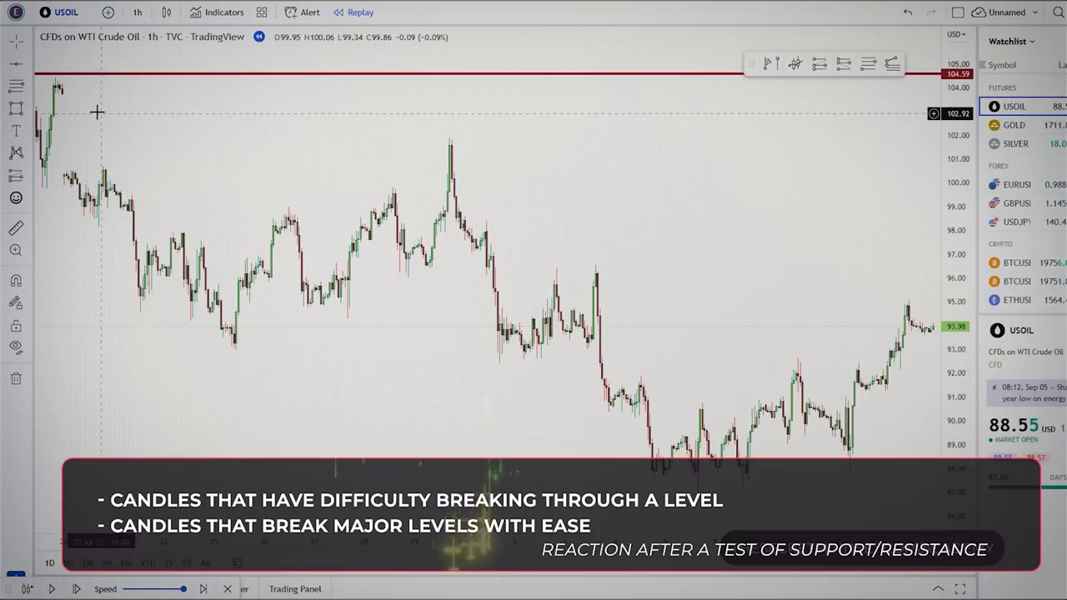
pyautogui.click(28, 64)
pyautogui.click(492, 360)
# - Draw another horizontal line at 87.60 along the early August lows of the WTI crude oil chart
pyautogui.moveTo(526, 428); pyautogui.dragTo(490, 428)
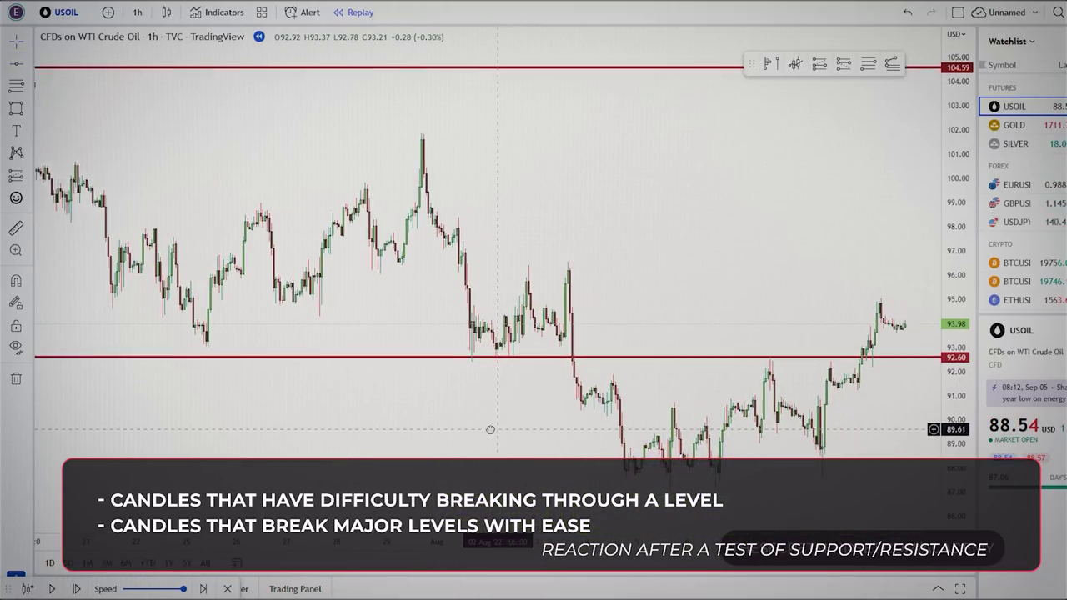
pyautogui.scroll(-1, 487, 408)
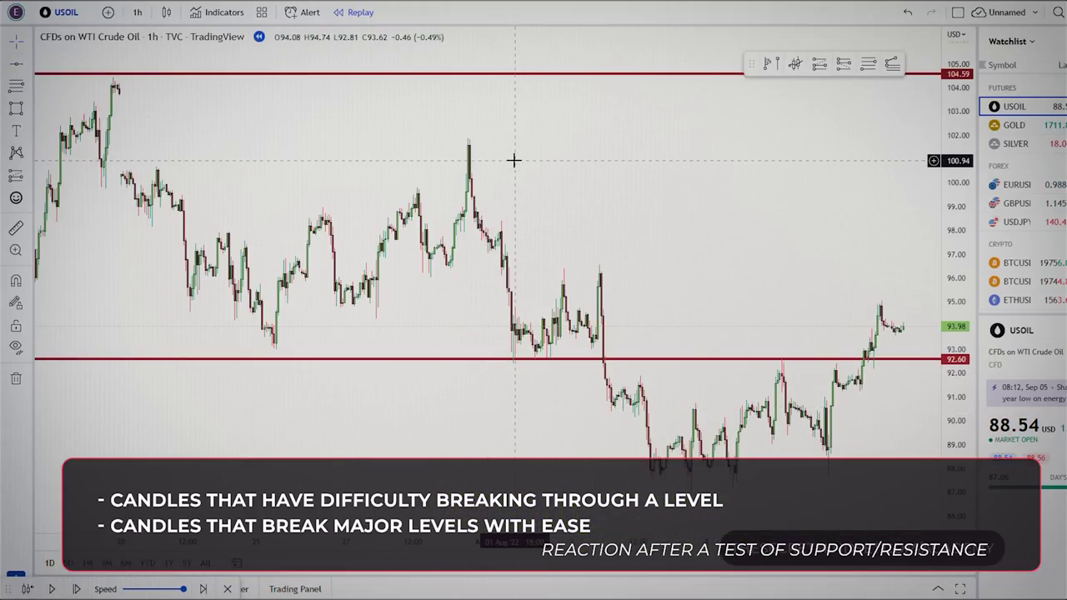
pyautogui.scroll(3, 514, 161)
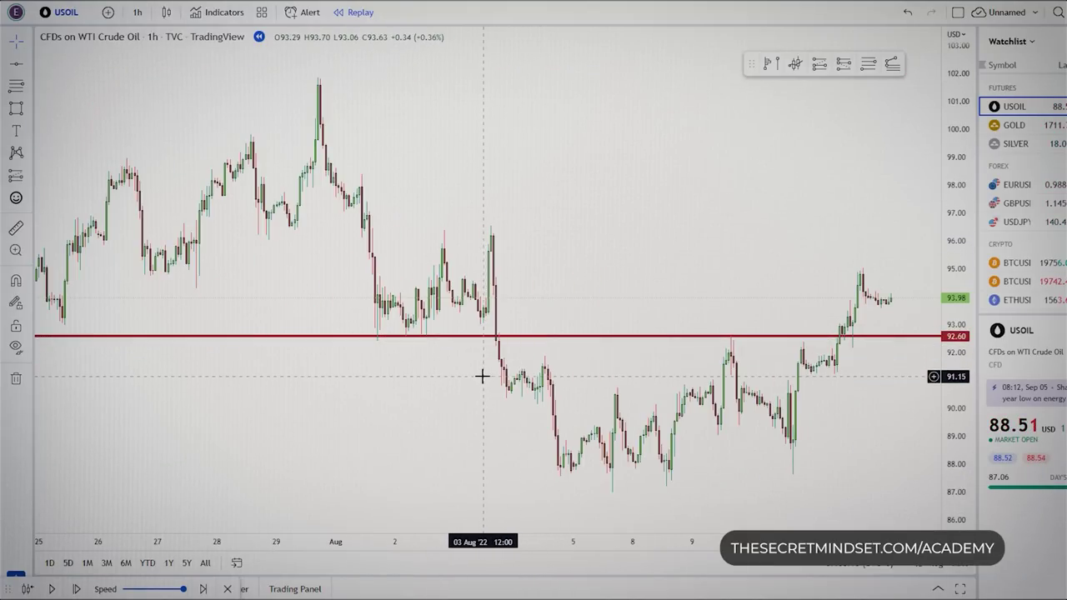
pyautogui.scroll(4, 482, 376)
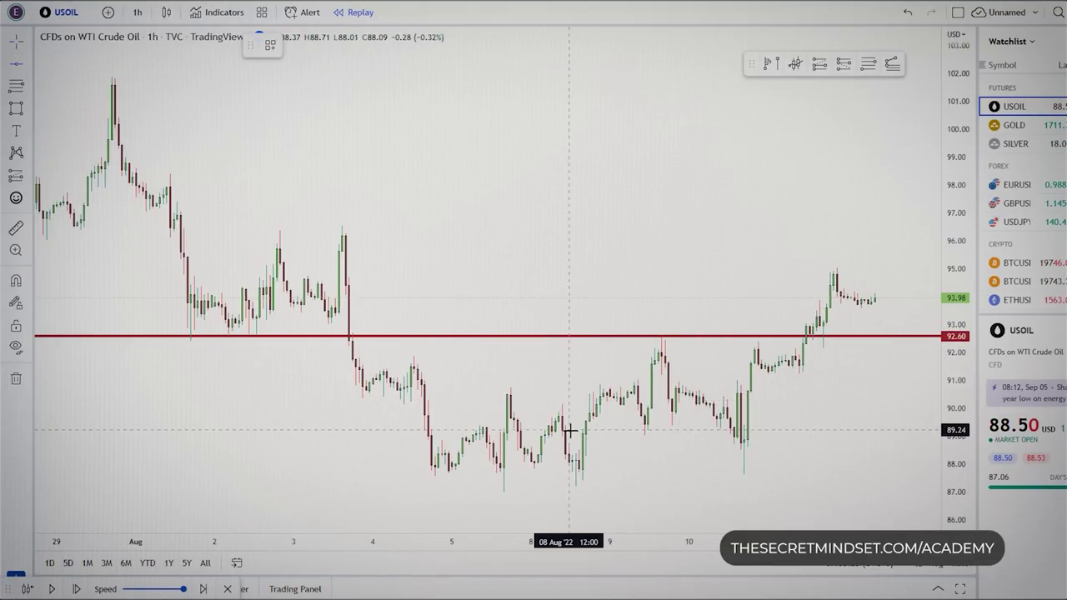
pyautogui.click(592, 475)
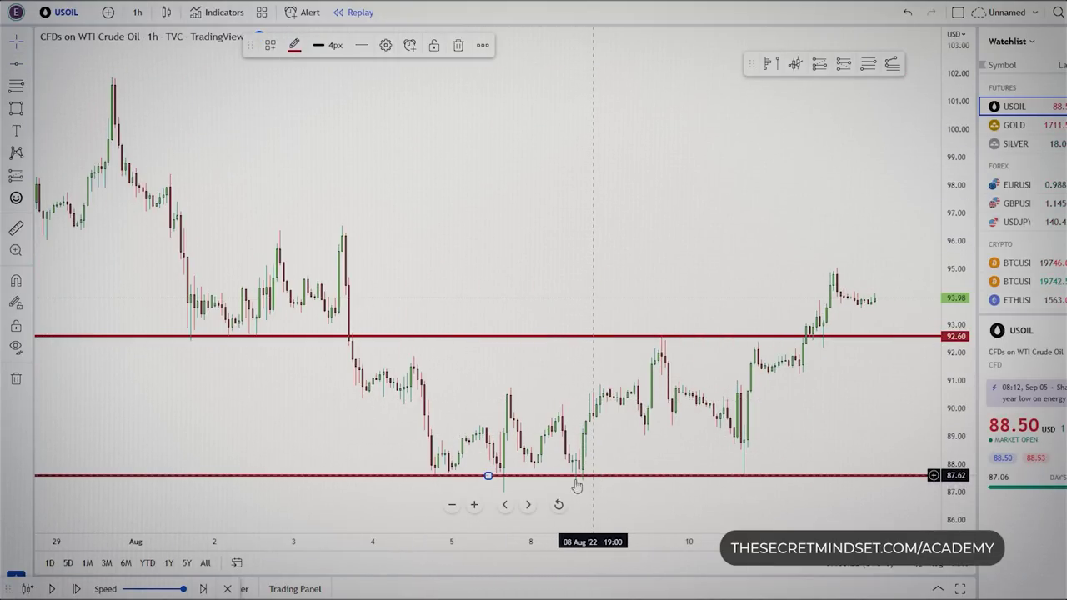
# - Examine the long lower wick of the 10 August test of the 87.60 support and the candles that follow it
pyautogui.scroll(5, 539, 495)
pyautogui.click(642, 401)
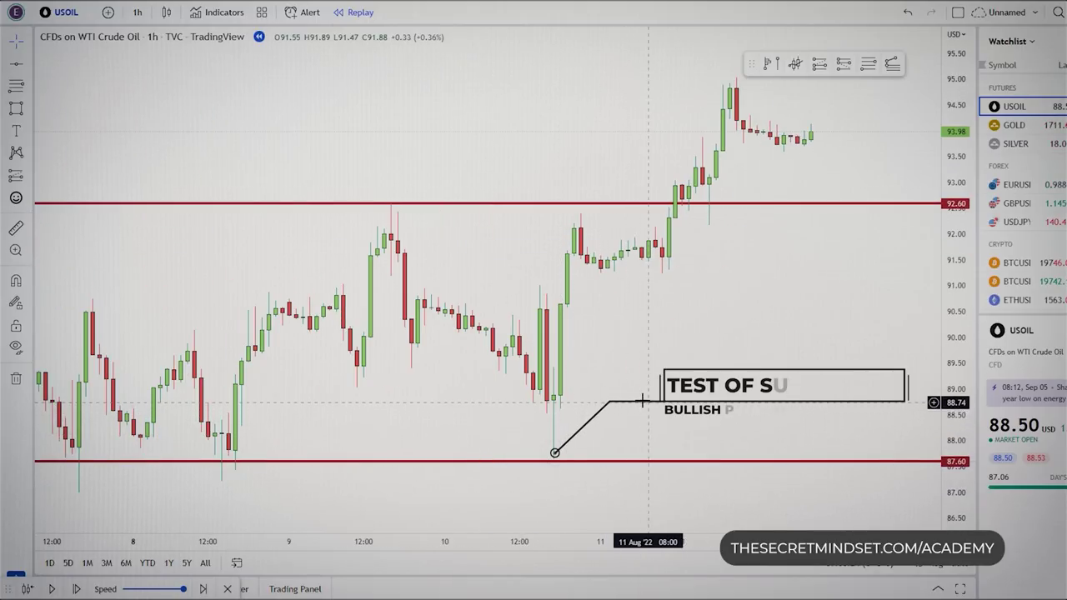
pyautogui.scroll(-4, 555, 458)
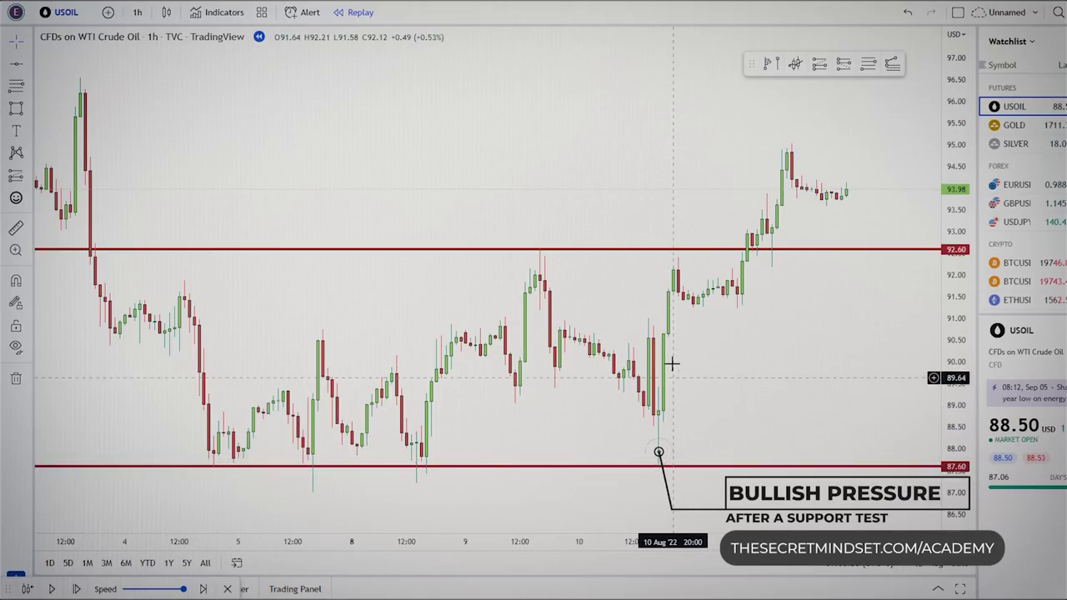
# - Examine the WTI crude oil bounce from the 87.60 support and the 11 August breakout above the 92.60 resistance
pyautogui.scroll(5, 726, 445)
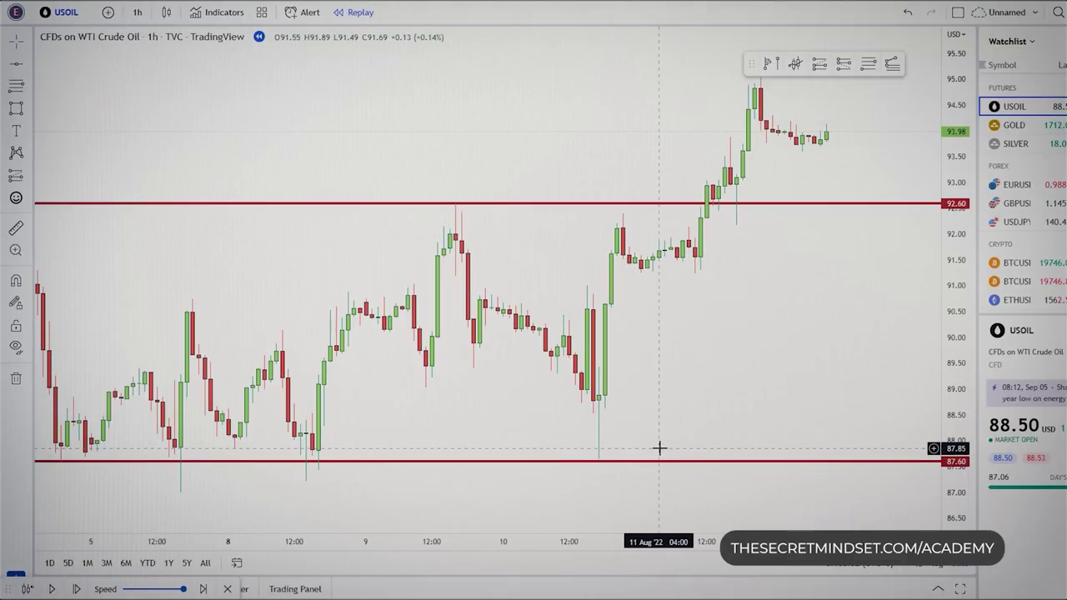
pyautogui.scroll(-3, 630, 316)
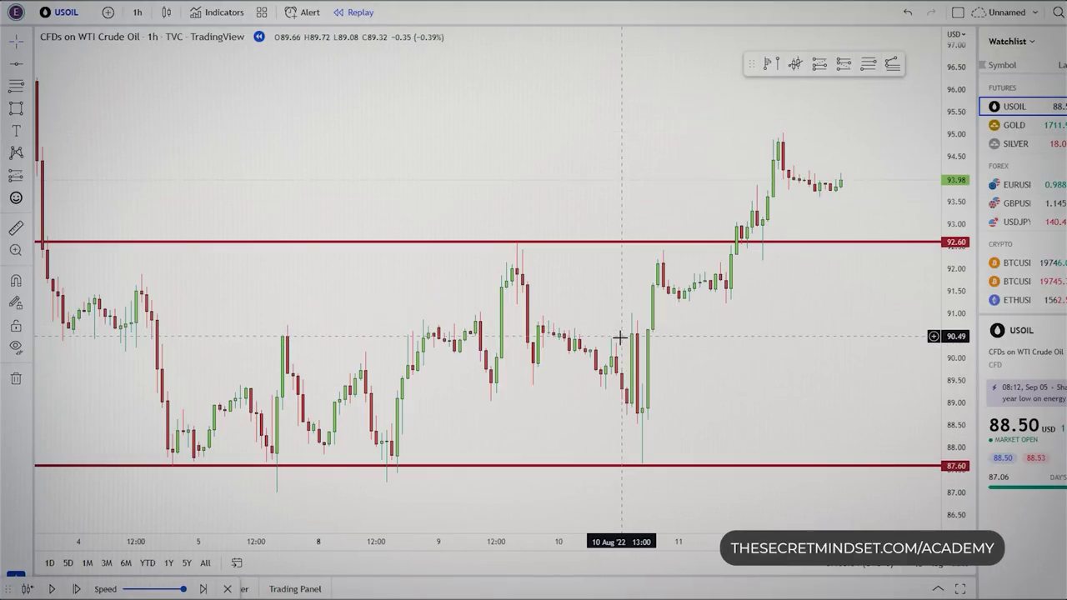
pyautogui.scroll(-2, 737, 343)
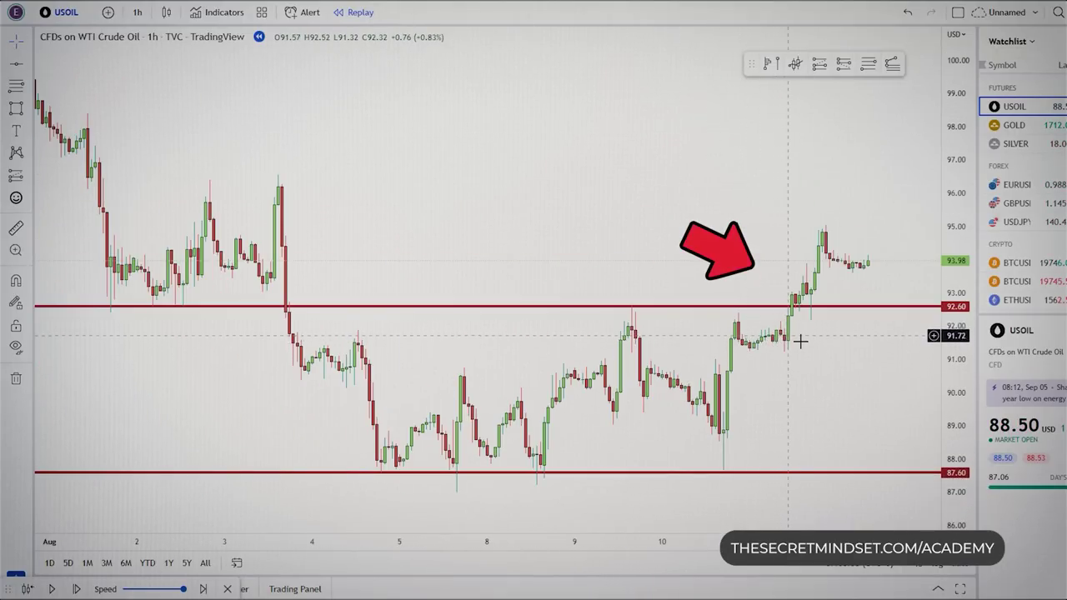
pyautogui.scroll(1, 631, 287)
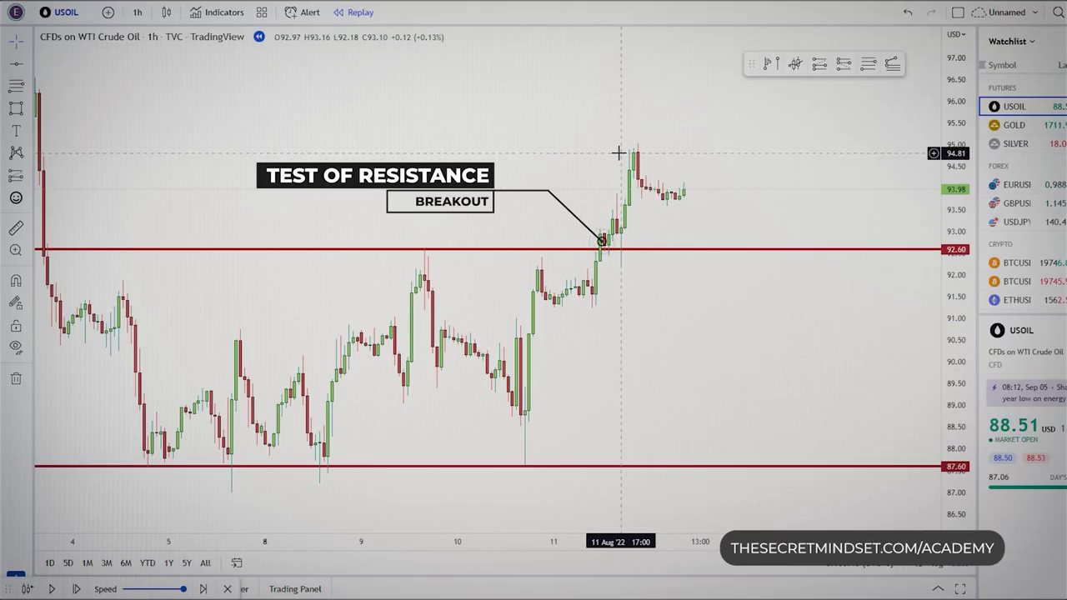
pyautogui.scroll(-1, 700, 226)
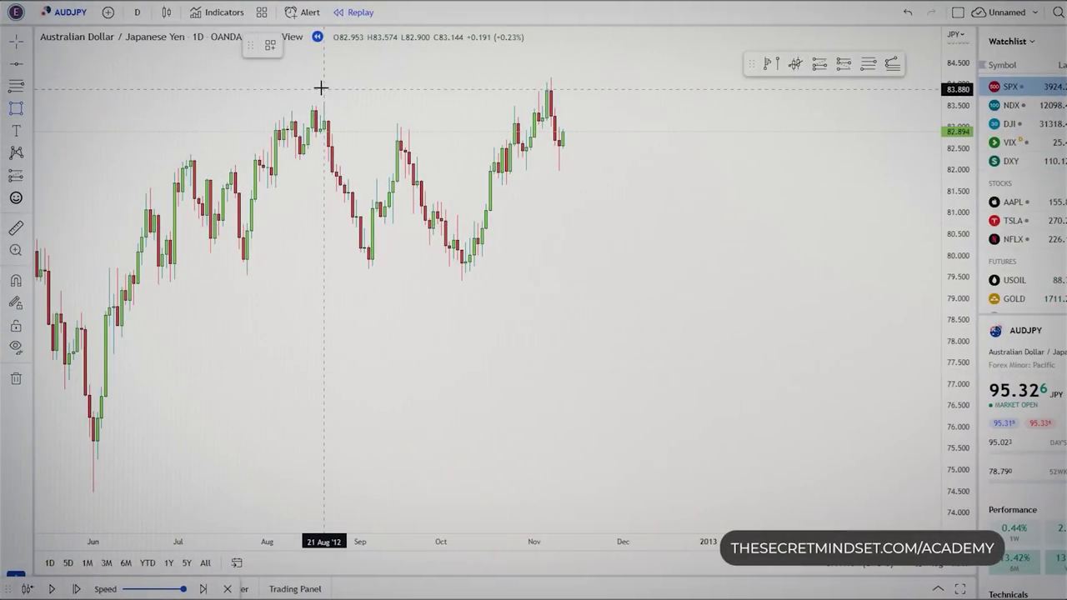
# - Draw a rectangle over the August and November 2012 highs on the AUD/JPY daily chart, from 83.619 up to the November peak
pyautogui.moveTo(324, 82)
pyautogui.mouseDown()
pyautogui.moveTo(563, 81)
pyautogui.moveTo(817, 100)
pyautogui.mouseUp()
pyautogui.click(571, 84)
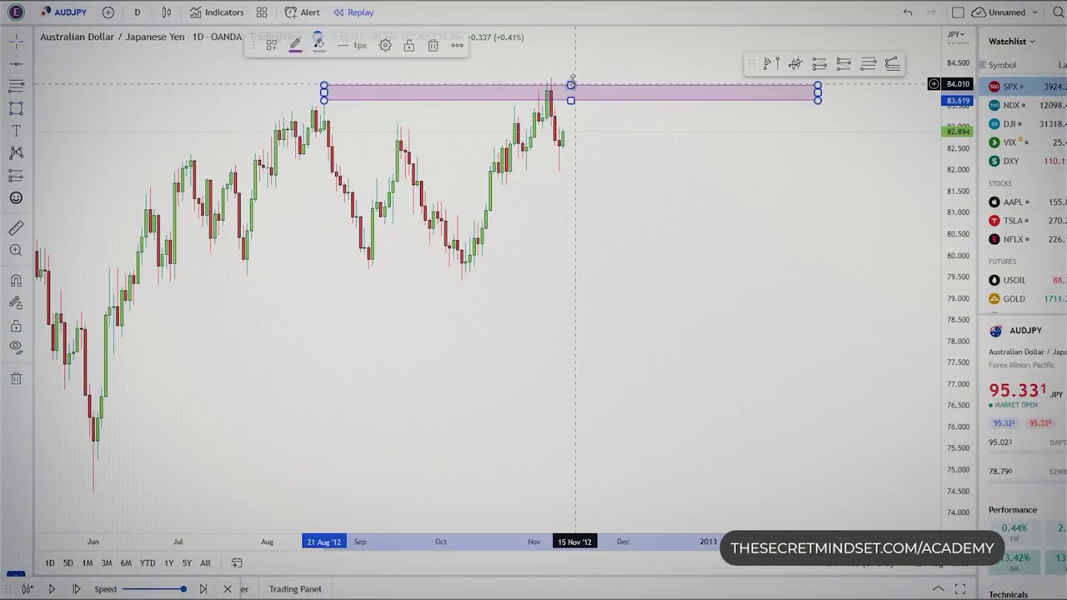
pyautogui.click(375, 306)
# - Replay the AUD/JPY daily chart forward bar by bar through the breakout above the marked resistance zone
pyautogui.scroll(-3, 356, 380)
pyautogui.moveTo(355, 380); pyautogui.dragTo(326, 380)
pyautogui.click(77, 590)
pyautogui.click(78, 590)
pyautogui.click(77, 590)
pyautogui.click(78, 589)
pyautogui.click(77, 589)
pyautogui.click(77, 589)
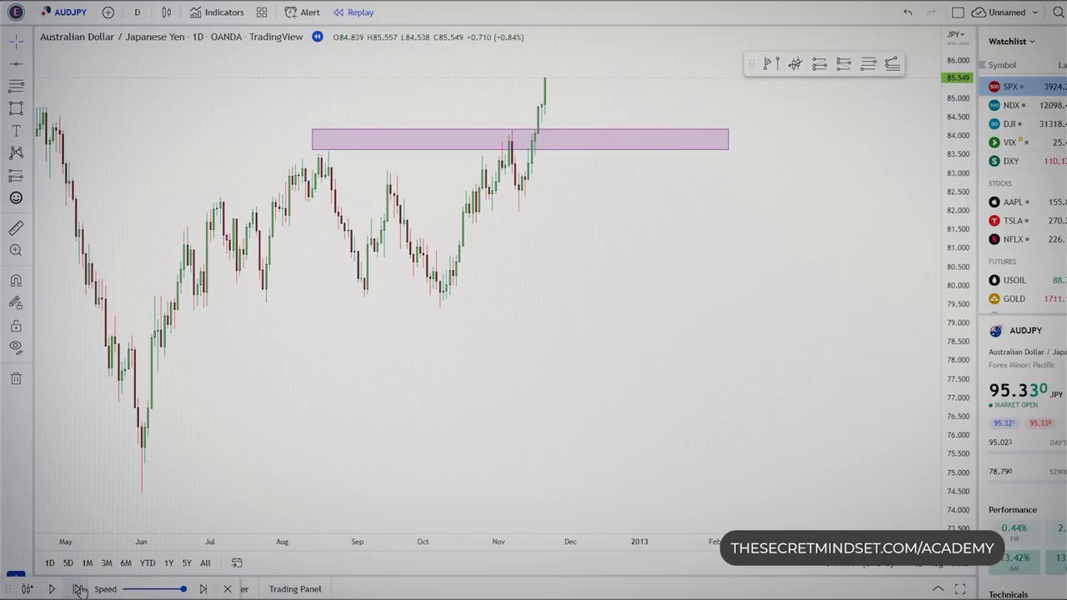
# - Continue the AUD/JPY replay bar by bar past the breakout into late December 2012, checking for a retest of the zone
pyautogui.scroll(-1, 446, 375)
pyautogui.moveTo(438, 382); pyautogui.dragTo(395, 410)
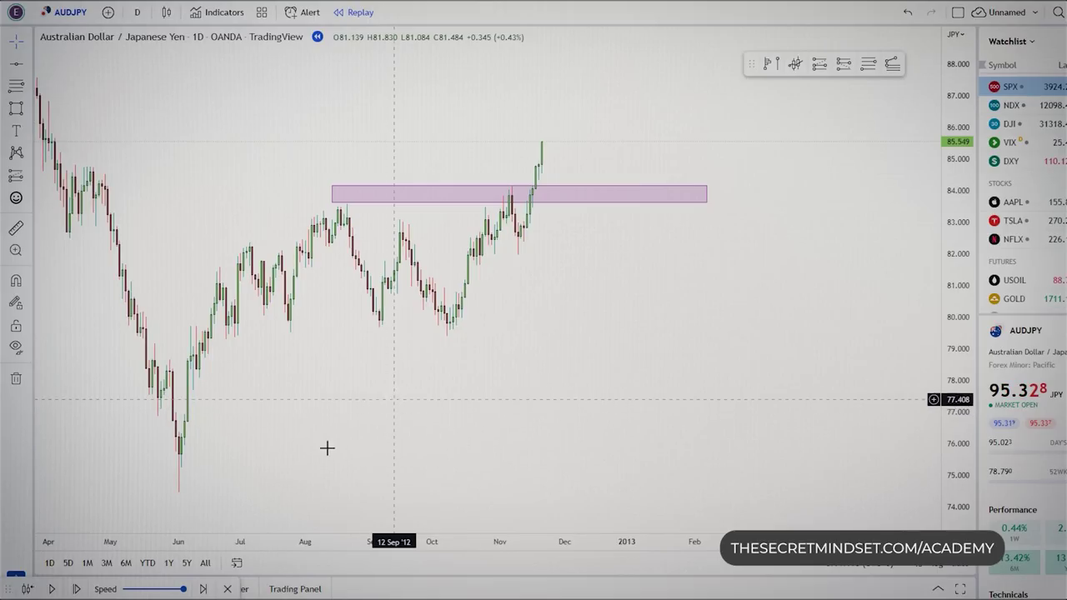
pyautogui.click(78, 589)
pyautogui.click(77, 589)
pyautogui.click(78, 589)
pyautogui.click(77, 589)
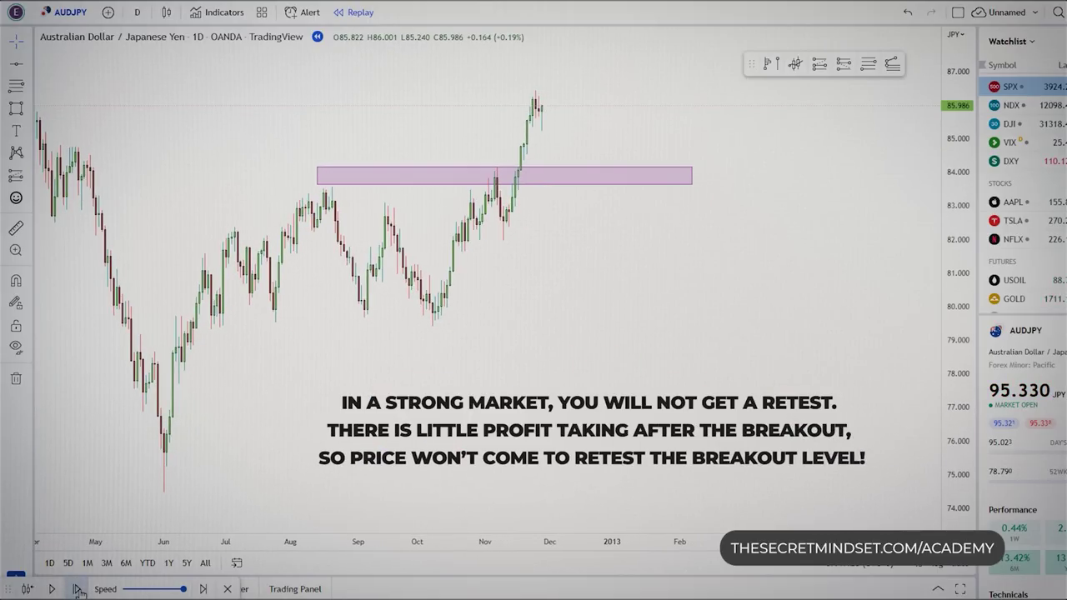
pyautogui.click(78, 589)
pyautogui.click(77, 590)
pyautogui.click(78, 589)
pyautogui.click(77, 589)
pyautogui.click(77, 589)
pyautogui.click(78, 589)
pyautogui.click(78, 589)
pyautogui.click(78, 590)
pyautogui.click(78, 589)
pyautogui.click(78, 589)
pyautogui.click(78, 589)
pyautogui.click(78, 590)
pyautogui.click(77, 589)
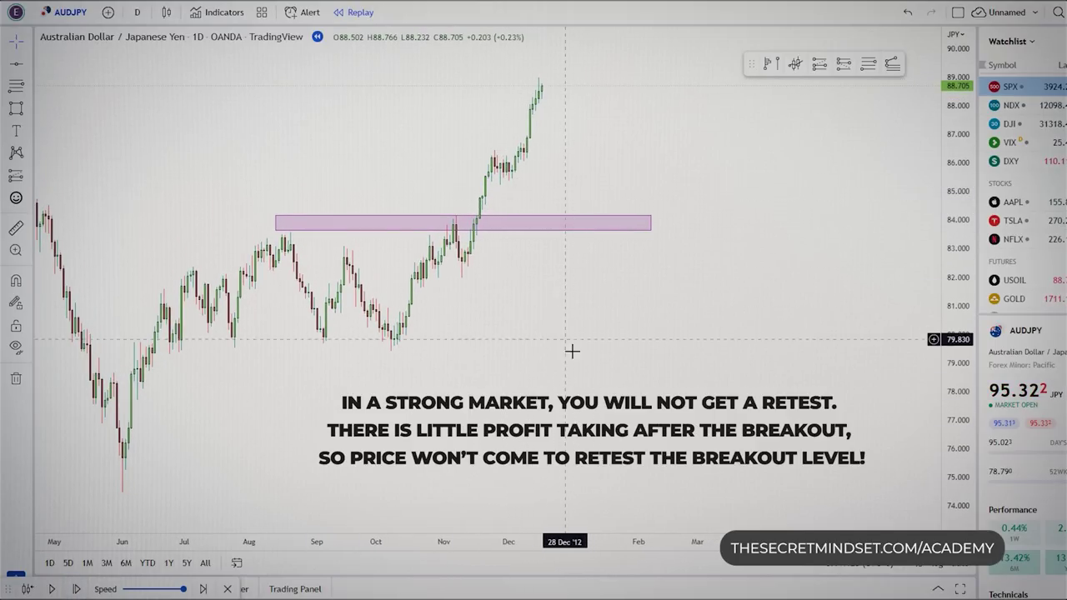
# - Compress the AUD/JPY price scale and replay further daily bars into January 2013
pyautogui.scroll(-2, 572, 351)
pyautogui.moveTo(972, 229); pyautogui.dragTo(955, 345)
pyautogui.scroll(4, 701, 377)
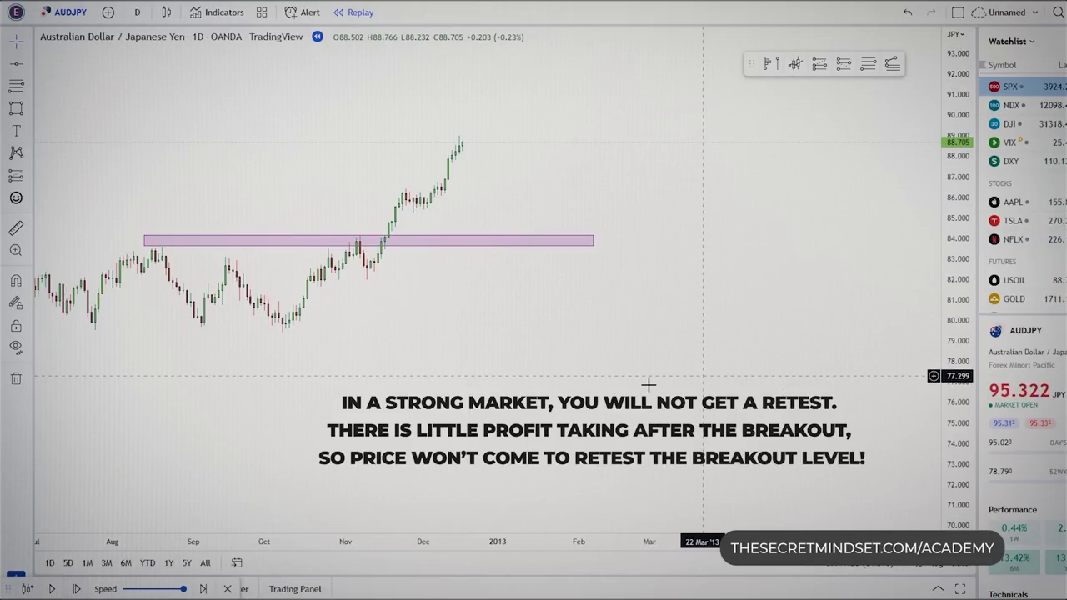
pyautogui.moveTo(447, 396); pyautogui.dragTo(699, 438)
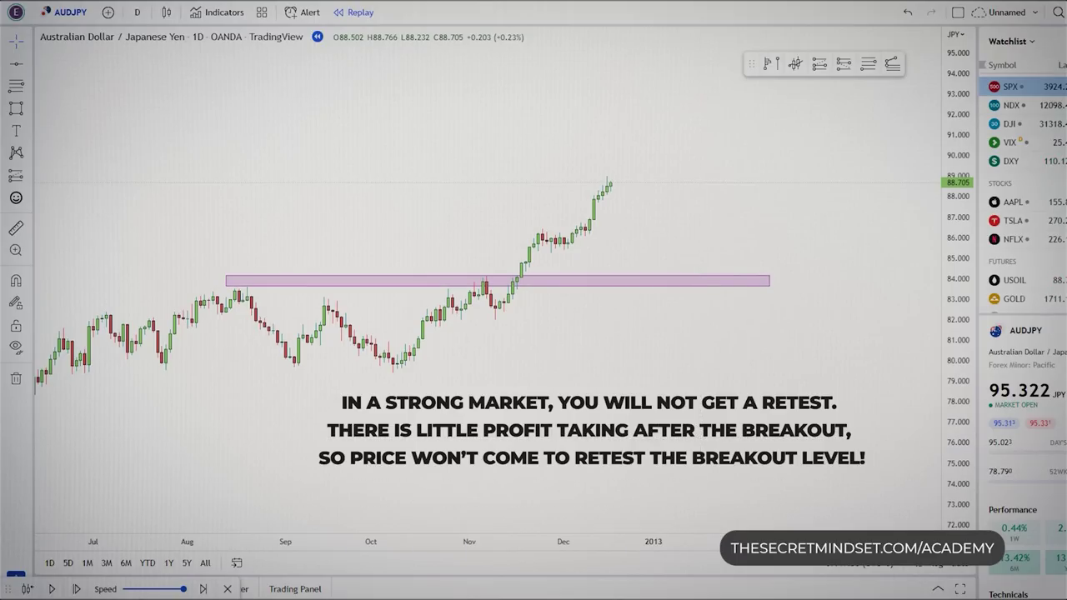
pyautogui.click(75, 589)
pyautogui.click(75, 588)
pyautogui.click(75, 589)
pyautogui.click(75, 589)
pyautogui.click(75, 589)
pyautogui.click(75, 588)
pyautogui.click(75, 588)
pyautogui.click(75, 589)
pyautogui.click(75, 589)
pyautogui.click(75, 589)
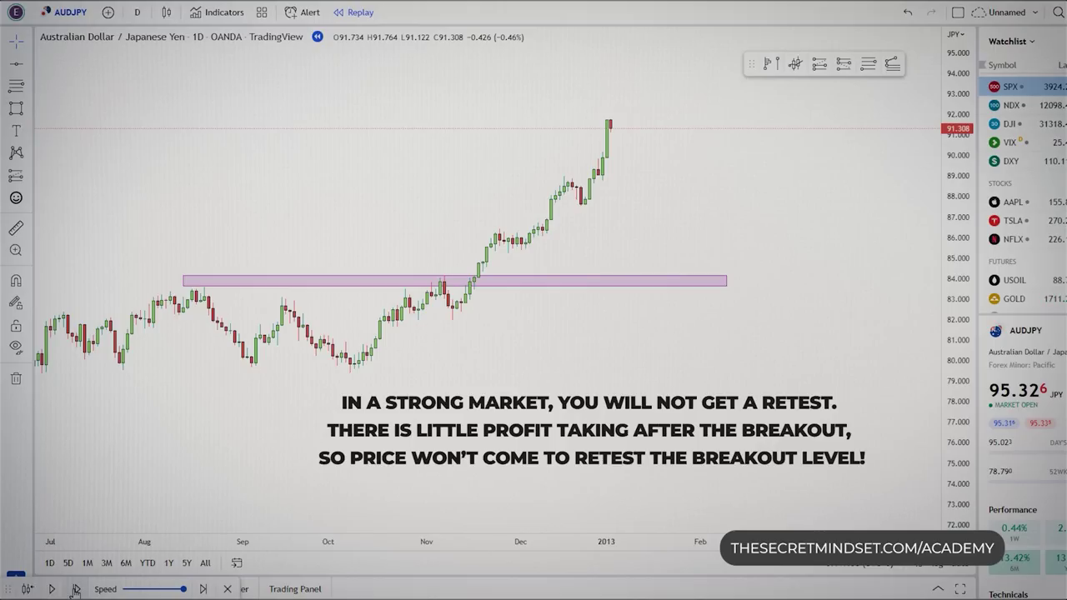
pyautogui.click(75, 588)
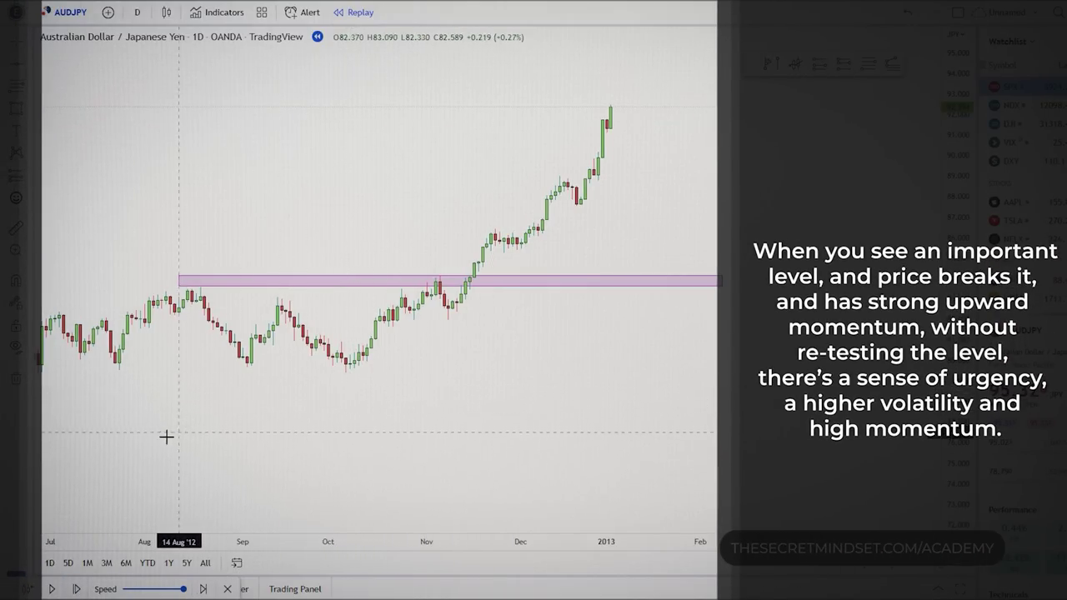
# - Advance the AUD/JPY replay two more daily bars and review the momentum of the move above the resistance zone
pyautogui.click(75, 589)
pyautogui.click(75, 588)
pyautogui.moveTo(532, 359); pyautogui.dragTo(699, 386)
pyautogui.scroll(3, 714, 345)
pyautogui.moveTo(957, 386); pyautogui.dragTo(957, 307)
pyautogui.moveTo(686, 388); pyautogui.dragTo(690, 424)
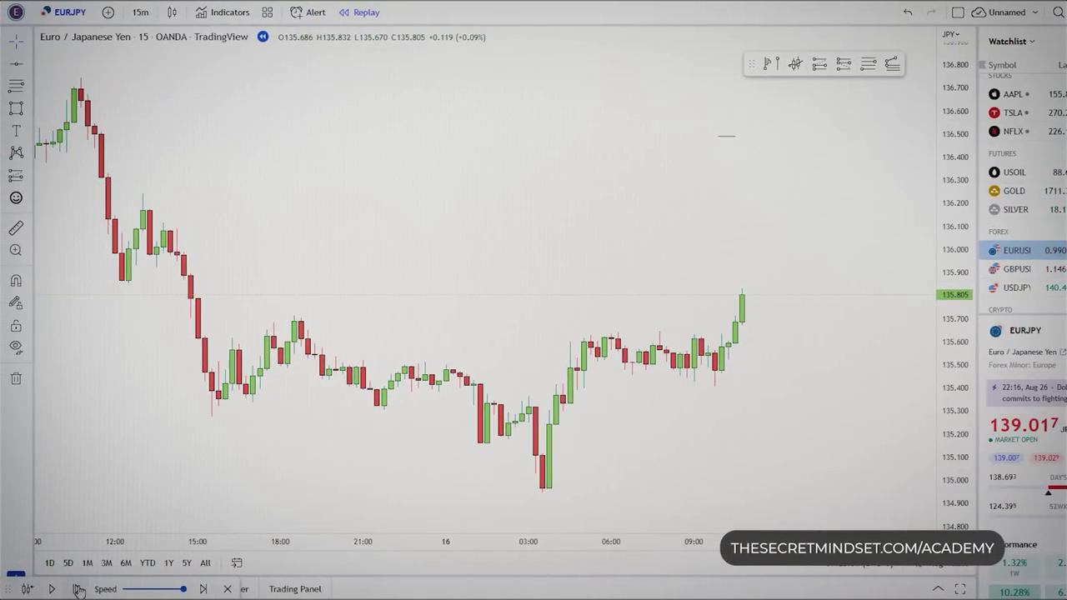
# - Examine the EUR/JPY 15-minute chart, covering the 15 August decline and the 16 August recovery
pyautogui.scroll(-2, 314, 329)
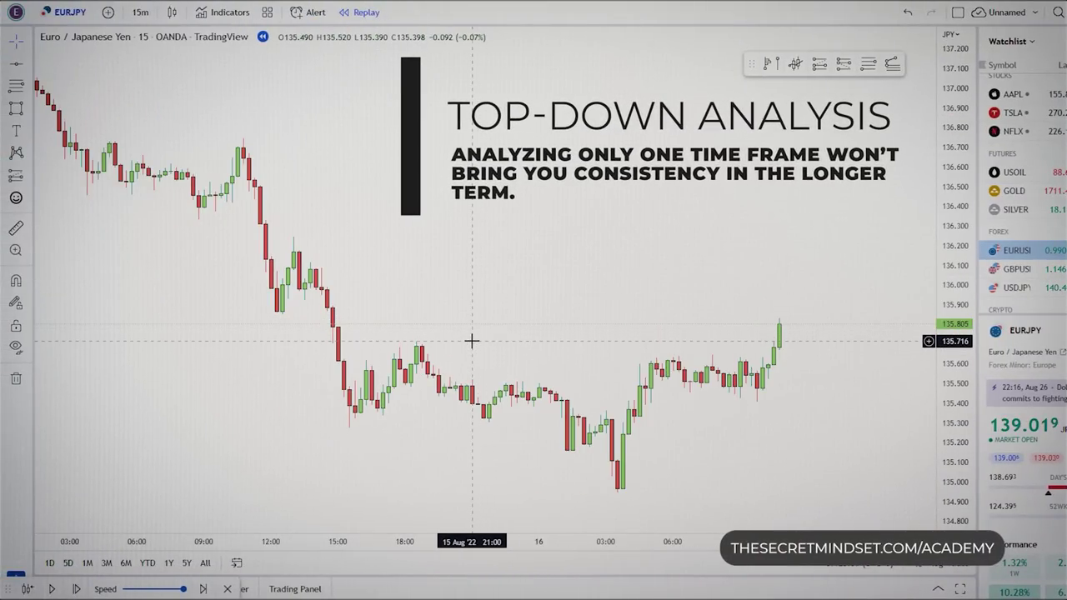
pyautogui.scroll(-1, 472, 341)
pyautogui.scroll(-3, 755, 364)
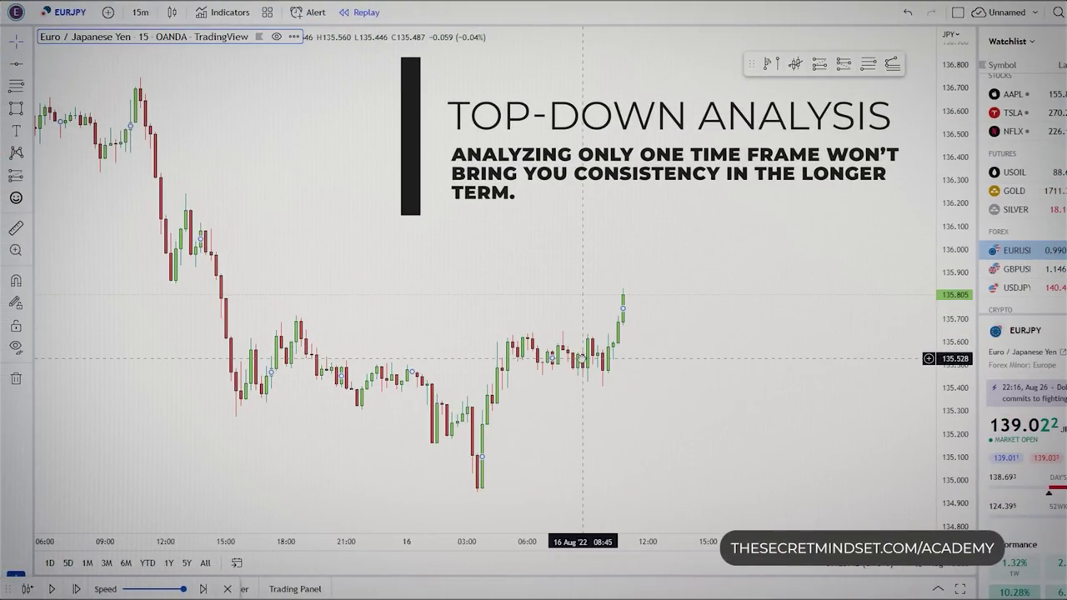
pyautogui.scroll(-3, 544, 422)
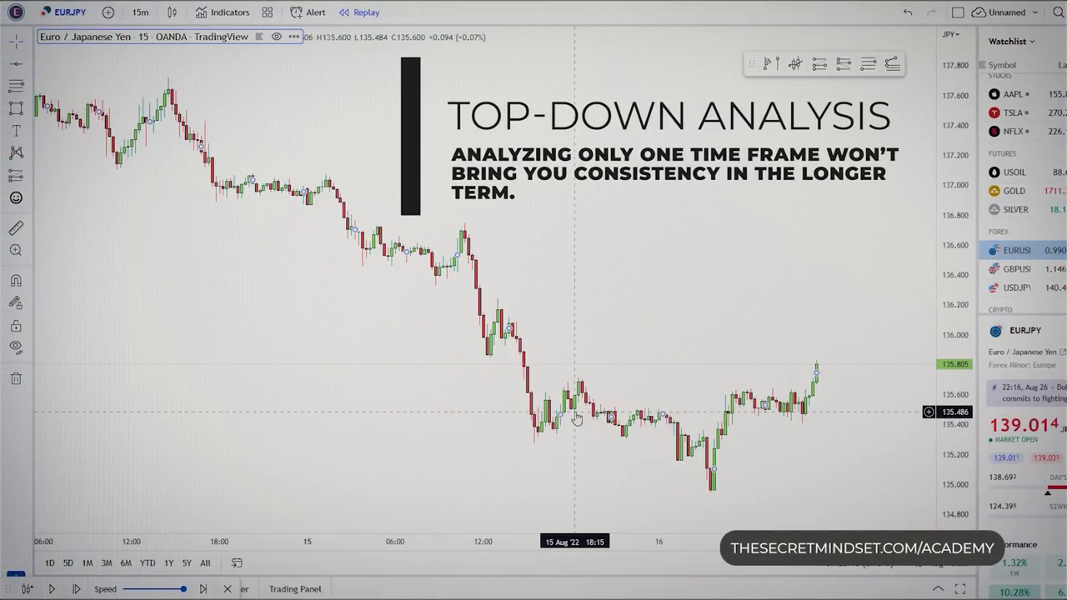
pyautogui.scroll(7, 590, 409)
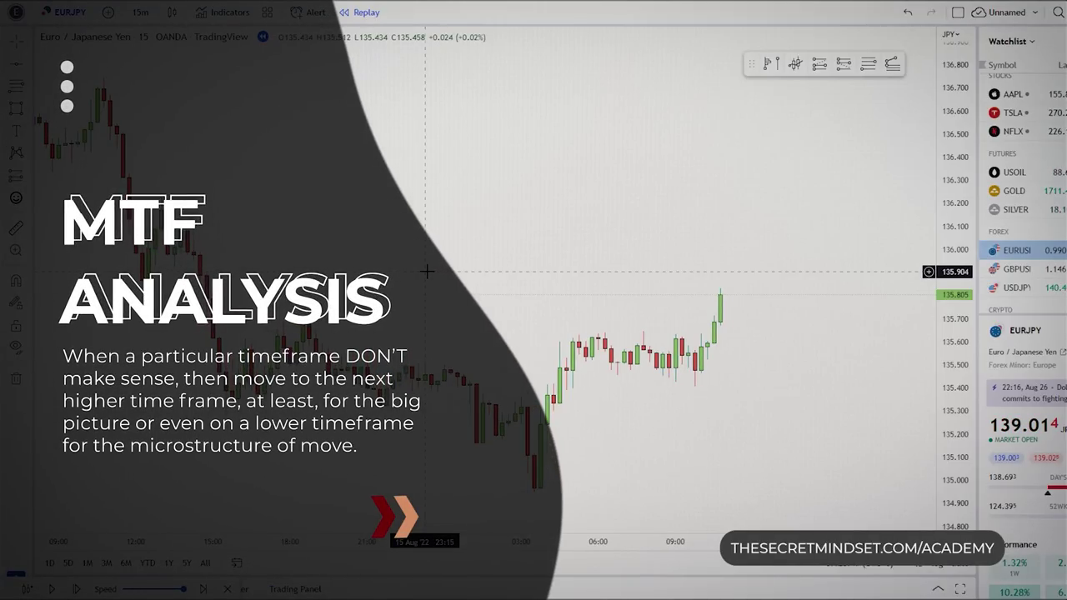
# - View EUR/JPY on higher time frames by setting the chart interval to 1 hour and then to 4 hours
pyautogui.press('Return')
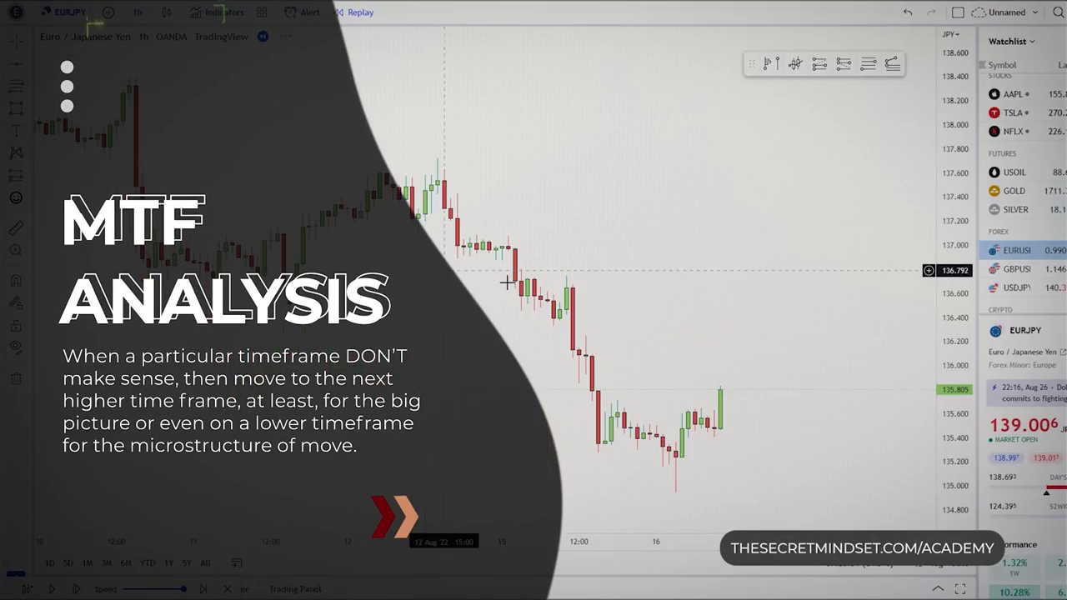
pyautogui.scroll(-1, 541, 381)
pyautogui.scroll(4, 537, 385)
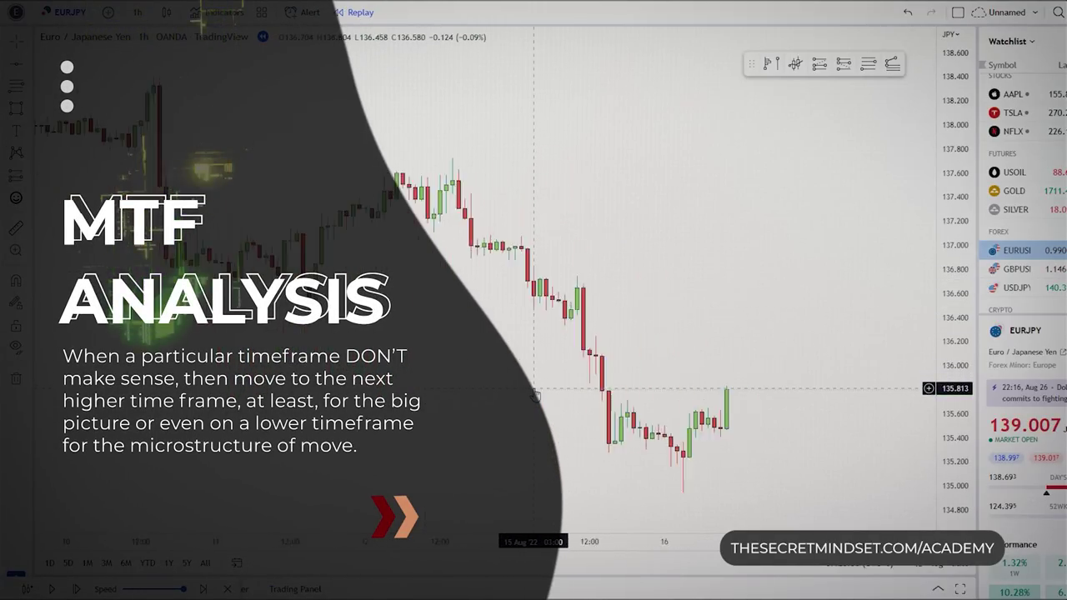
pyautogui.write('240')
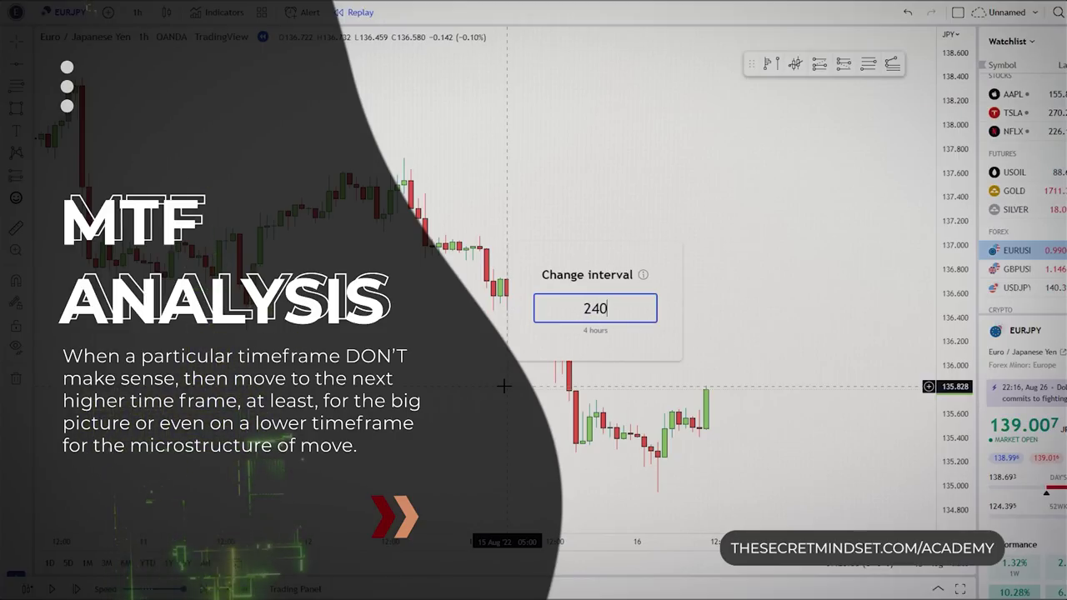
pyautogui.press('Return')
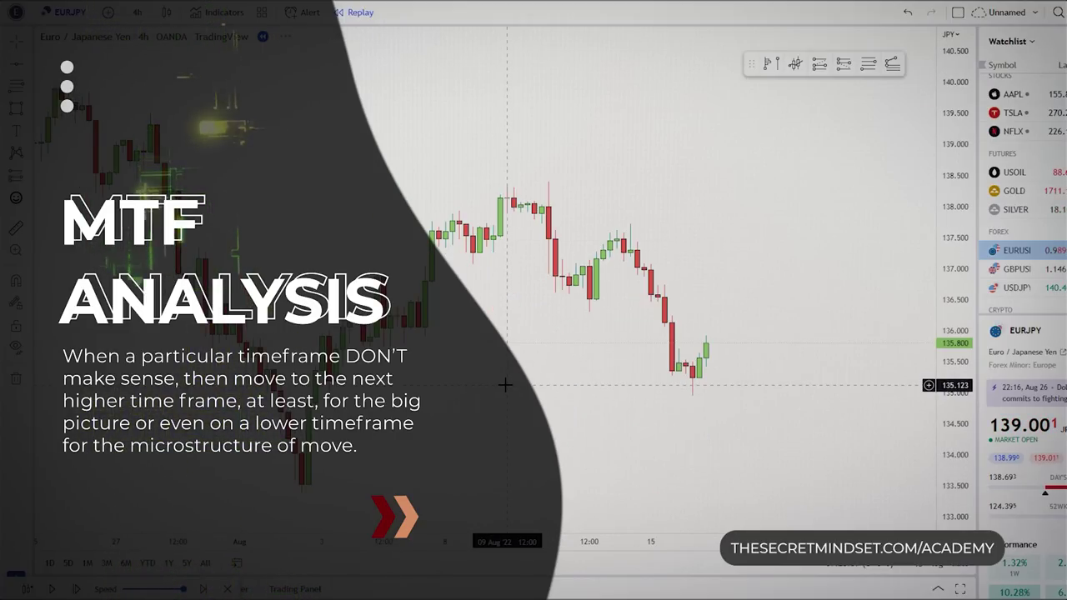
# - Compare EUR/JPY's 5-minute microstructure with its bigger picture by setting the interval to 5 minutes, then back to 4 hours
pyautogui.write('5')
pyautogui.press('Return')
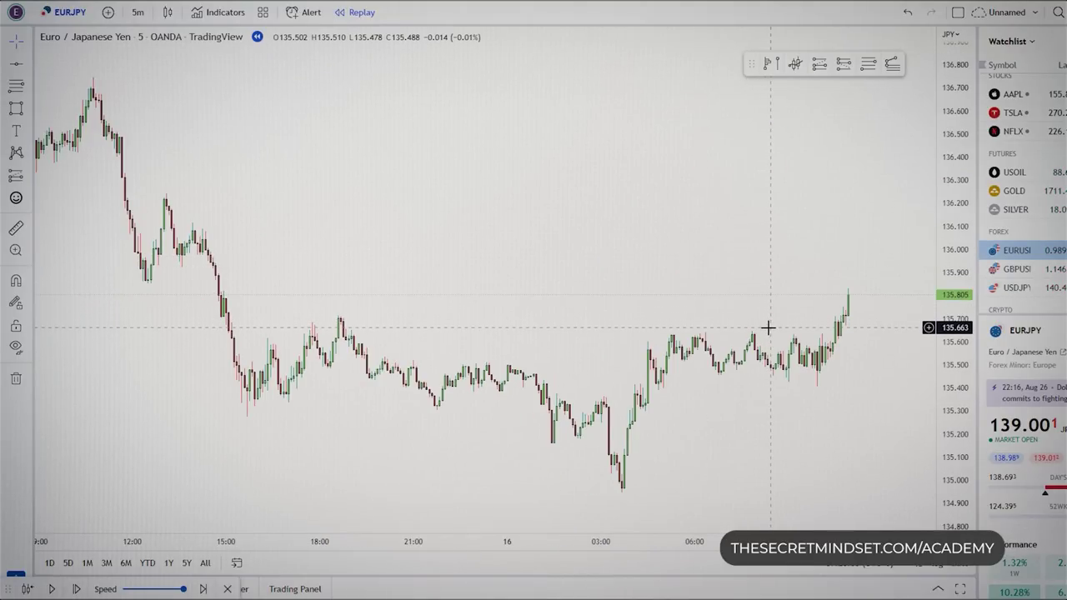
pyautogui.scroll(6, 548, 328)
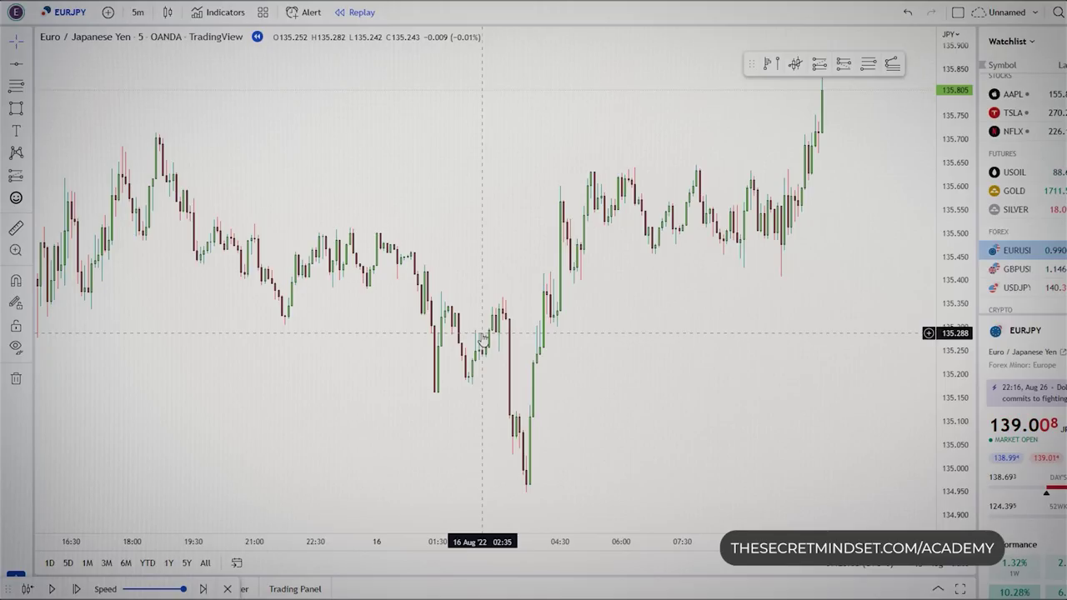
pyautogui.press('Return')
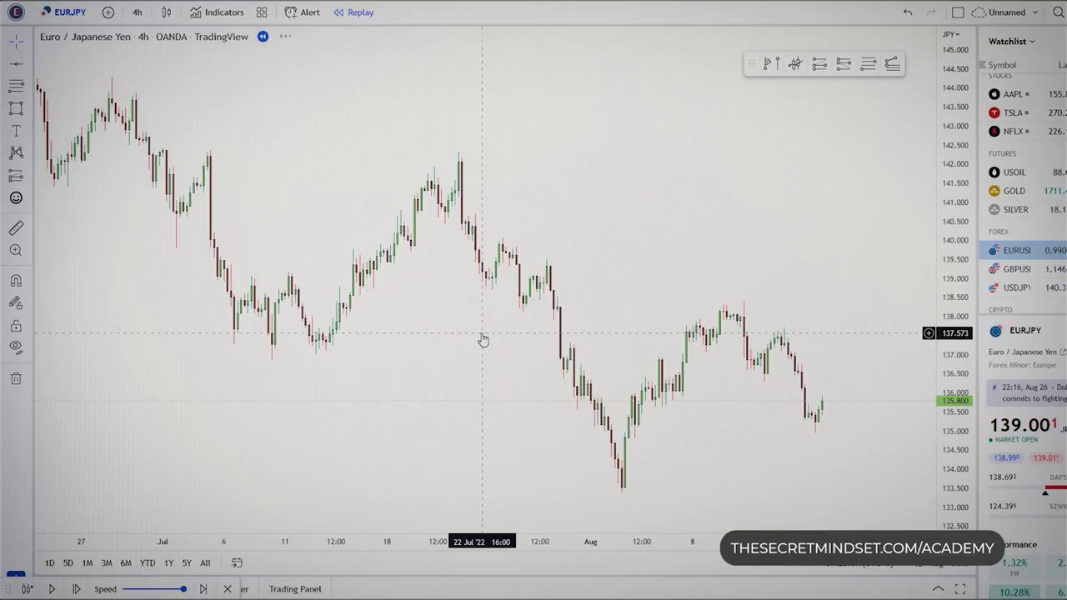
pyautogui.scroll(2, 292, 372)
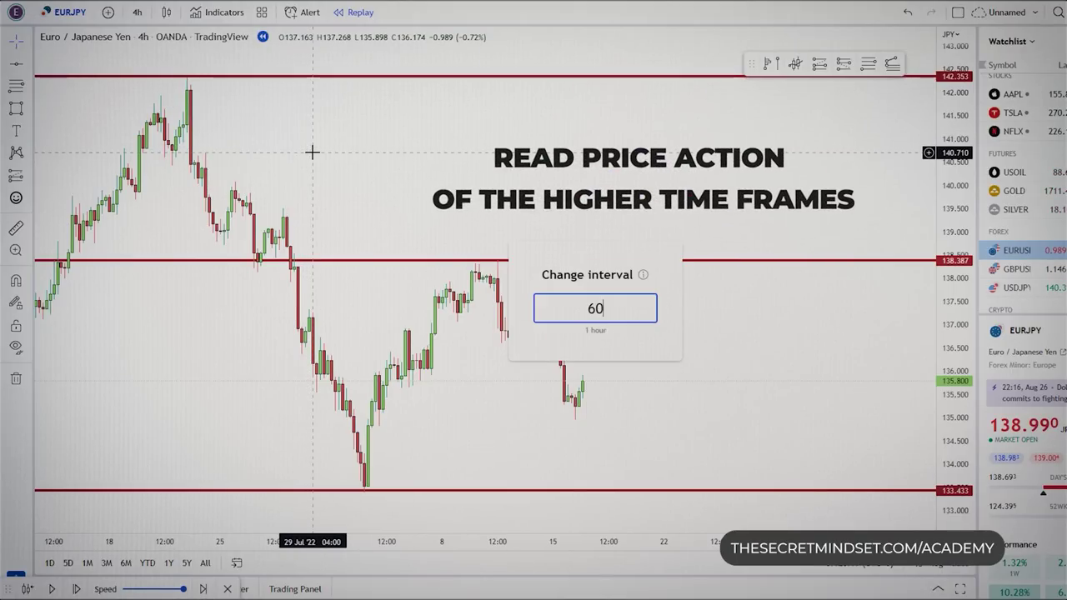
# - Set the EUR/JPY interval to 1 hour and examine the price swings between the 138.387 and 133.433 levels
pyautogui.press('Return')
pyautogui.scroll(-5, 510, 225)
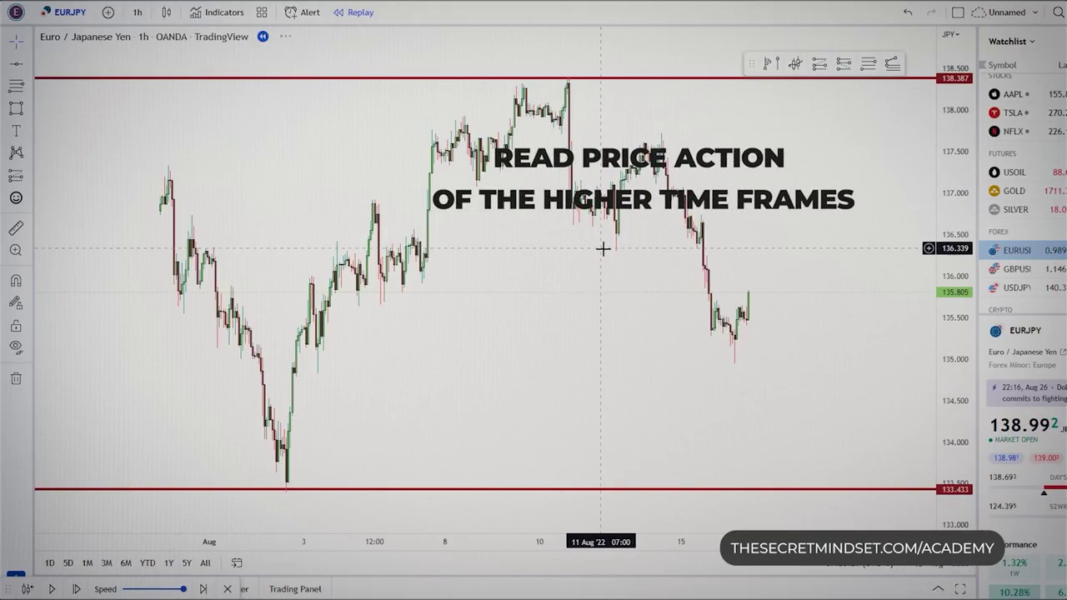
pyautogui.scroll(-2, 602, 248)
pyautogui.scroll(2, 696, 364)
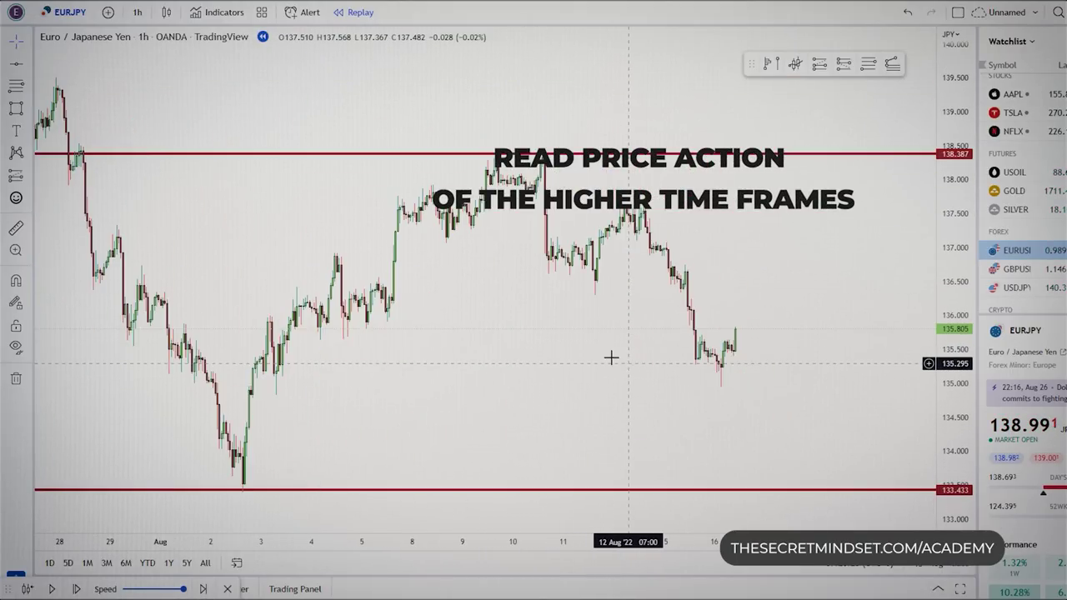
pyautogui.scroll(1, 585, 351)
pyautogui.scroll(-1, 563, 386)
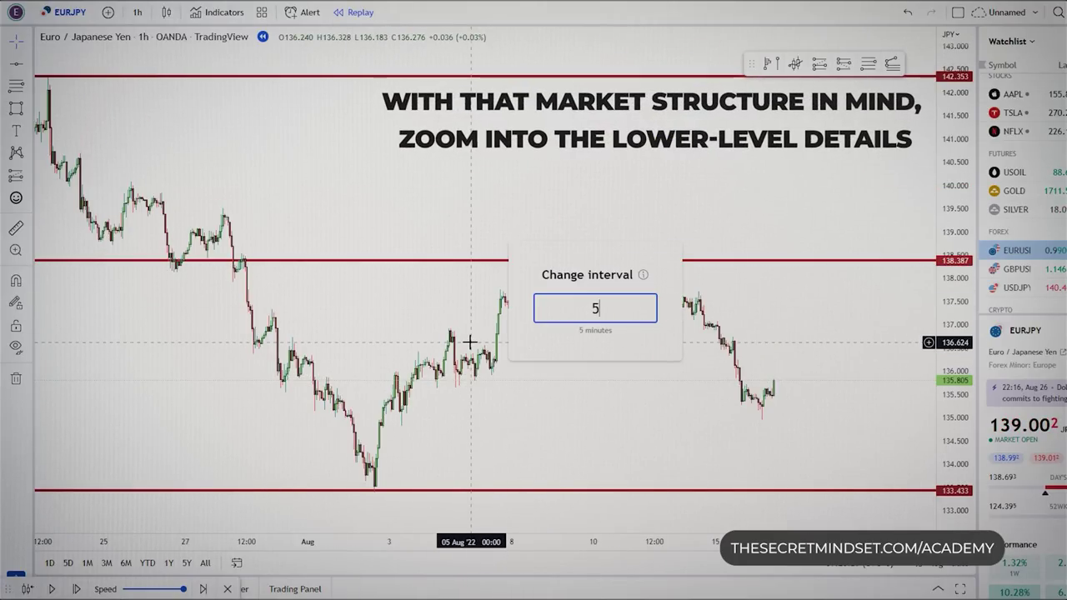
# - Set the EUR/JPY interval to 5 minutes and examine the detail of the mid-August decline and recovery
pyautogui.press('Return')
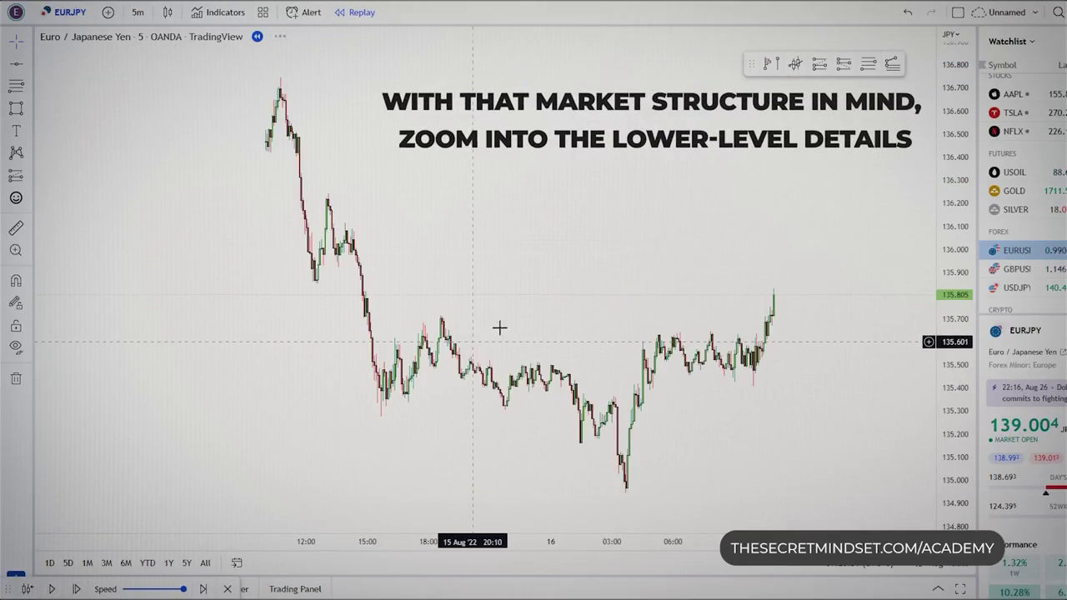
pyautogui.scroll(-4, 500, 328)
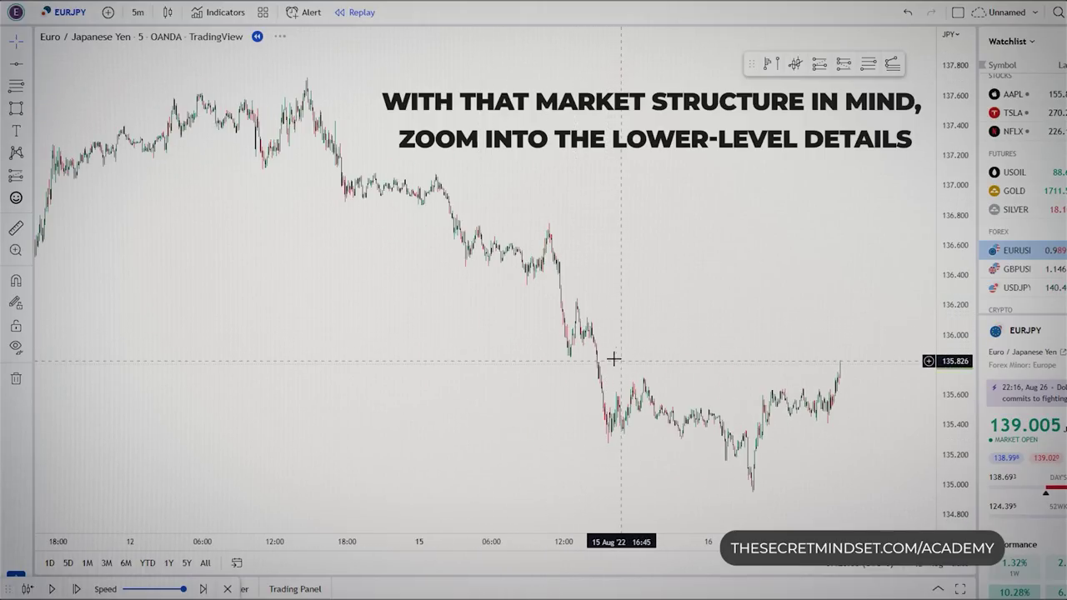
pyautogui.moveTo(613, 360); pyautogui.dragTo(472, 354)
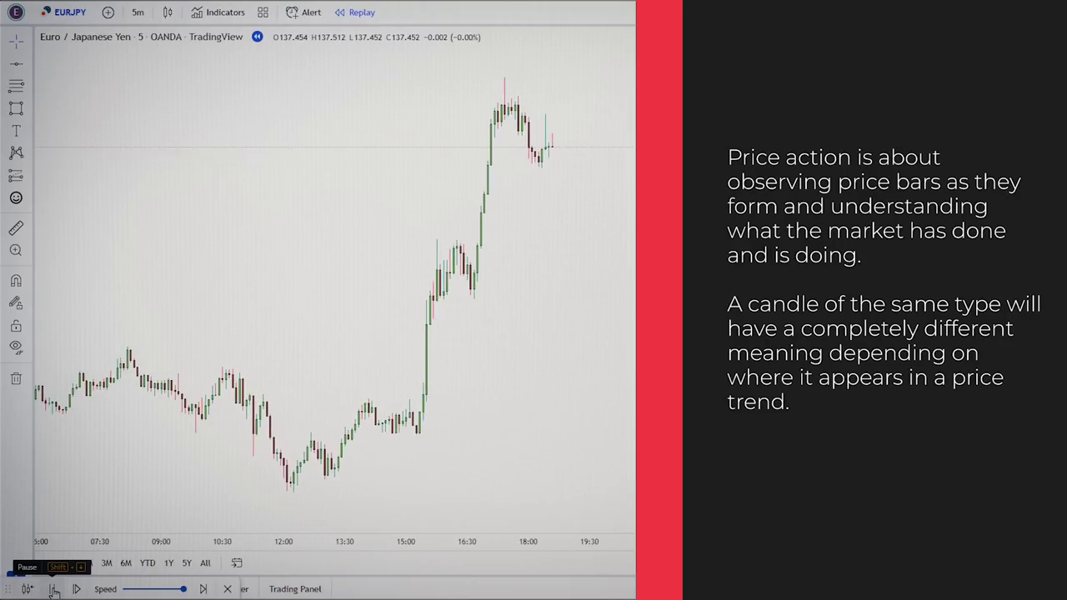
# - Pause the EUR/JPY 5-minute replay and examine the 5 August price bars before and during the sharp rally
pyautogui.click(54, 590)
pyautogui.scroll(-3, 619, 320)
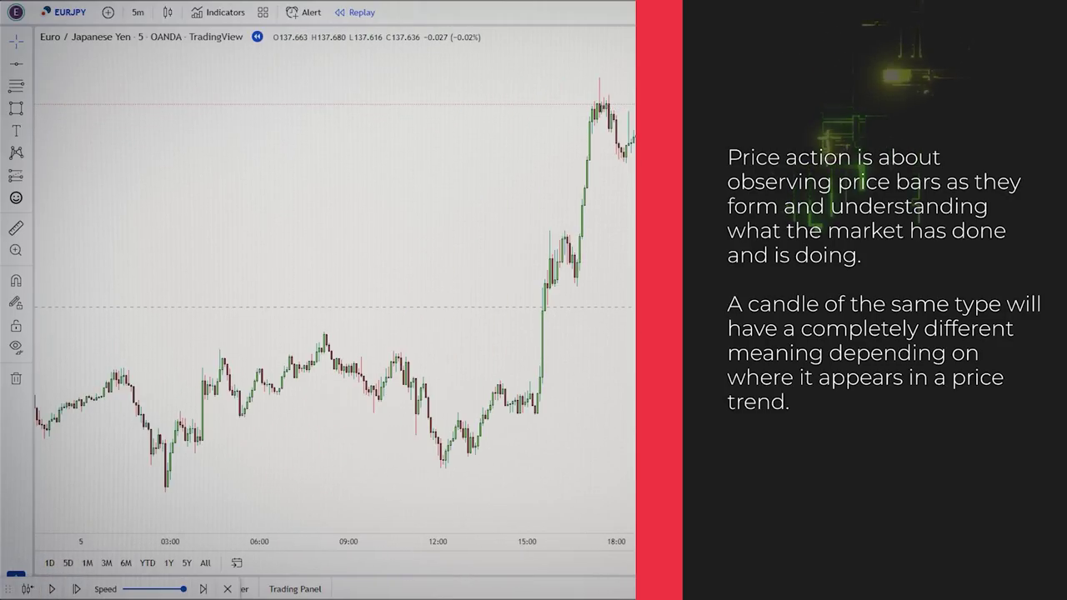
pyautogui.scroll(3, 619, 320)
pyautogui.moveTo(293, 423); pyautogui.dragTo(408, 396)
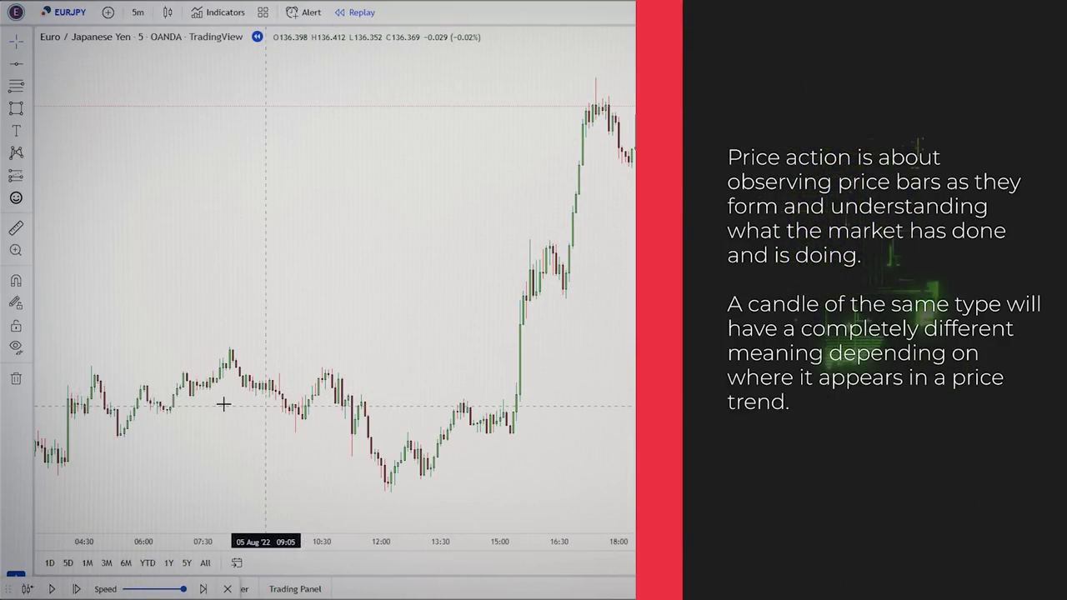
# - Examine where the 5 August rally bars sit within the wider EUR/JPY 5-minute trend, and resume the replay
pyautogui.scroll(-2, 373, 376)
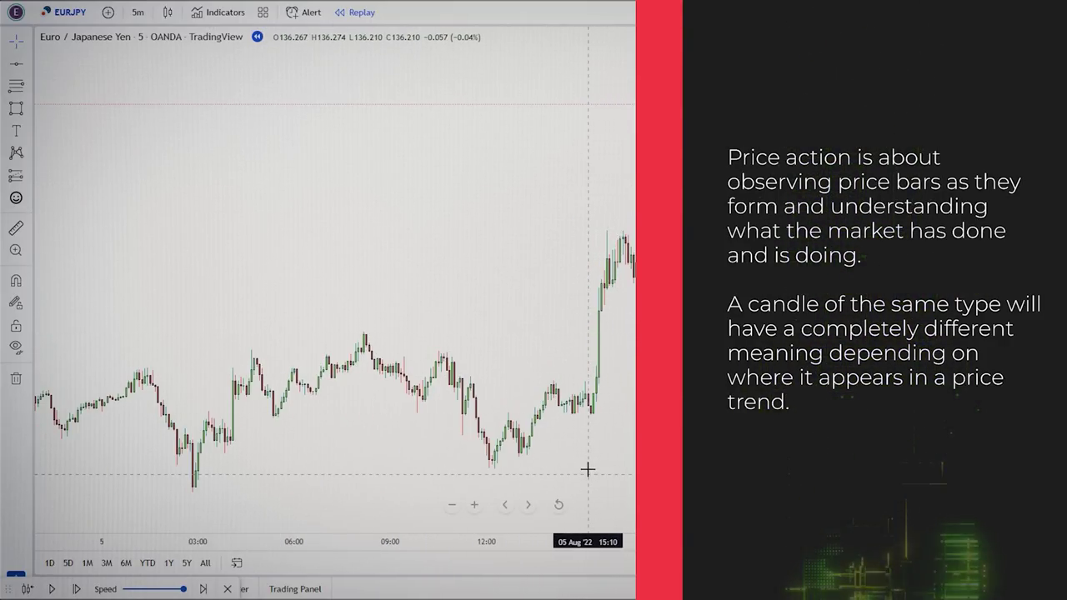
pyautogui.scroll(-3, 589, 469)
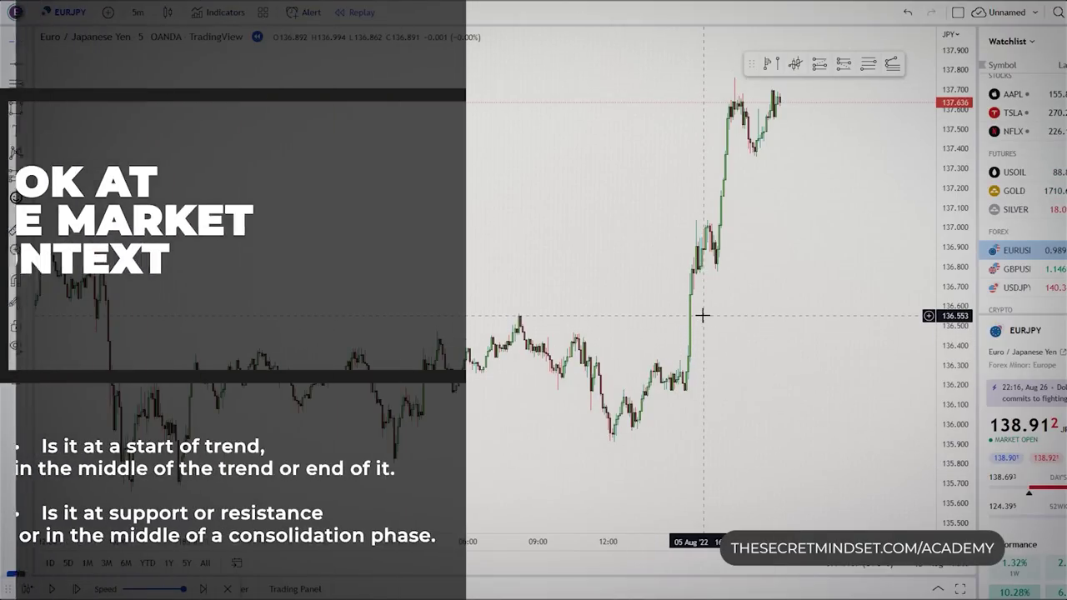
pyautogui.scroll(2, 653, 436)
pyautogui.moveTo(678, 382); pyautogui.dragTo(556, 404)
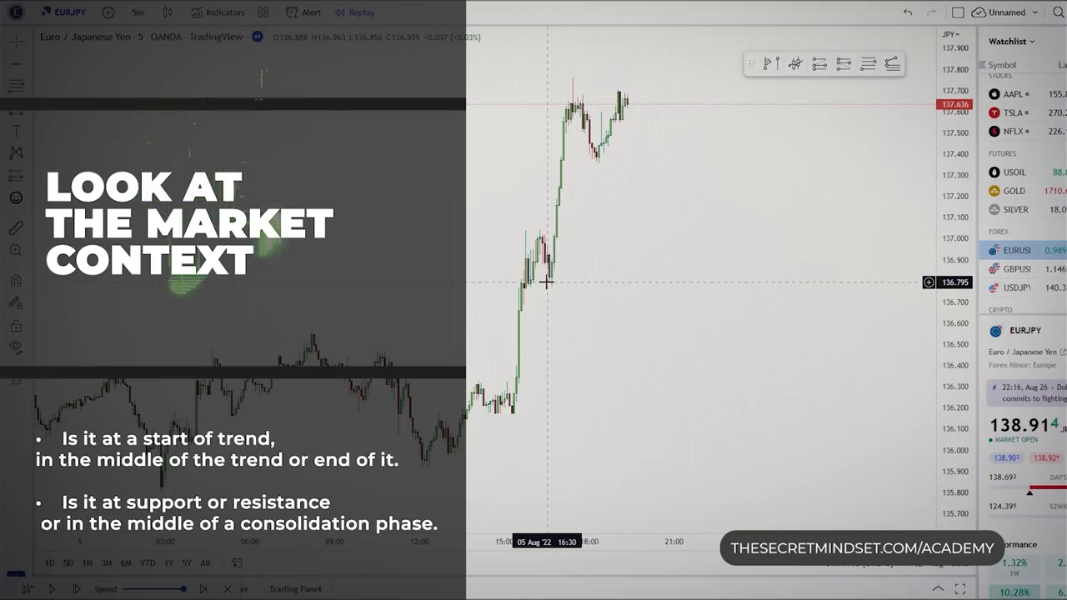
pyautogui.click(52, 589)
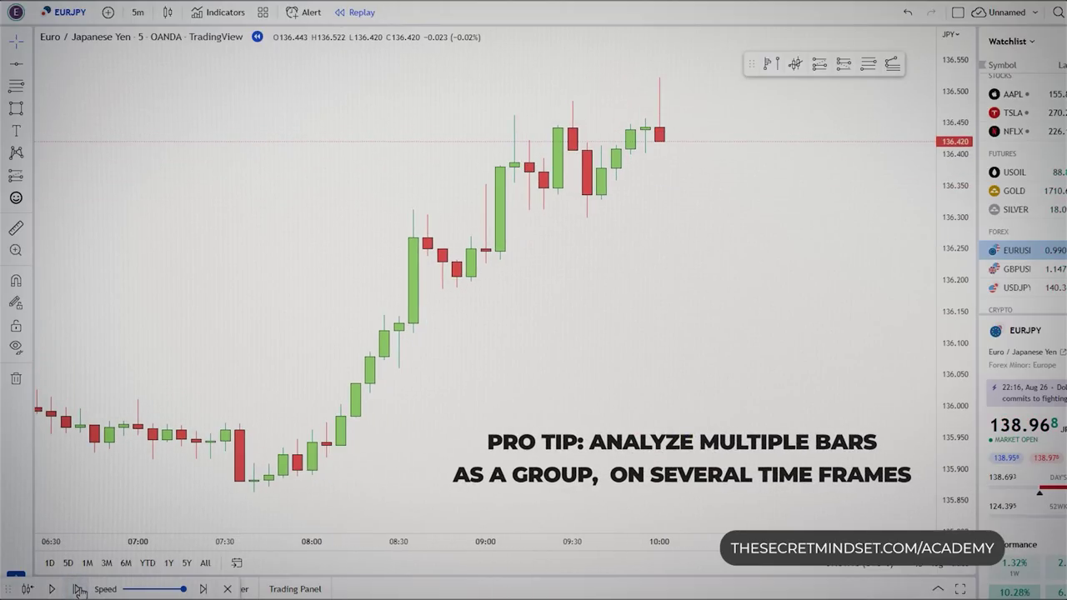
# - Mark horizontal levels at 136.065 and 135.864 around the 4 August consolidation on the EUR/JPY 5-minute chart
pyautogui.scroll(-3, 557, 359)
pyautogui.moveTo(536, 409); pyautogui.dragTo(777, 397)
pyautogui.scroll(3, 642, 416)
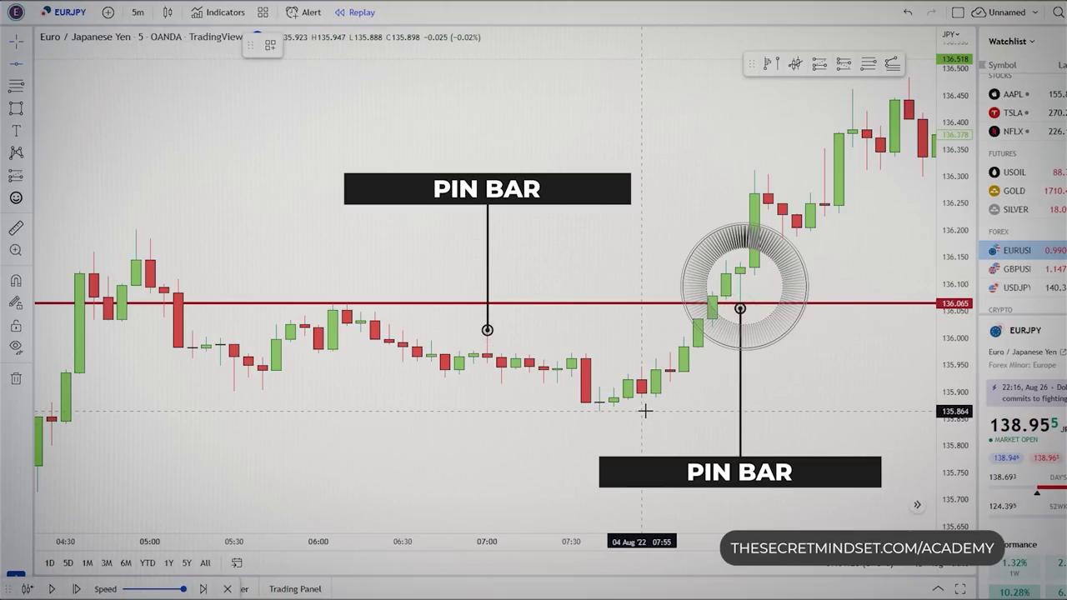
pyautogui.scroll(1, 430, 454)
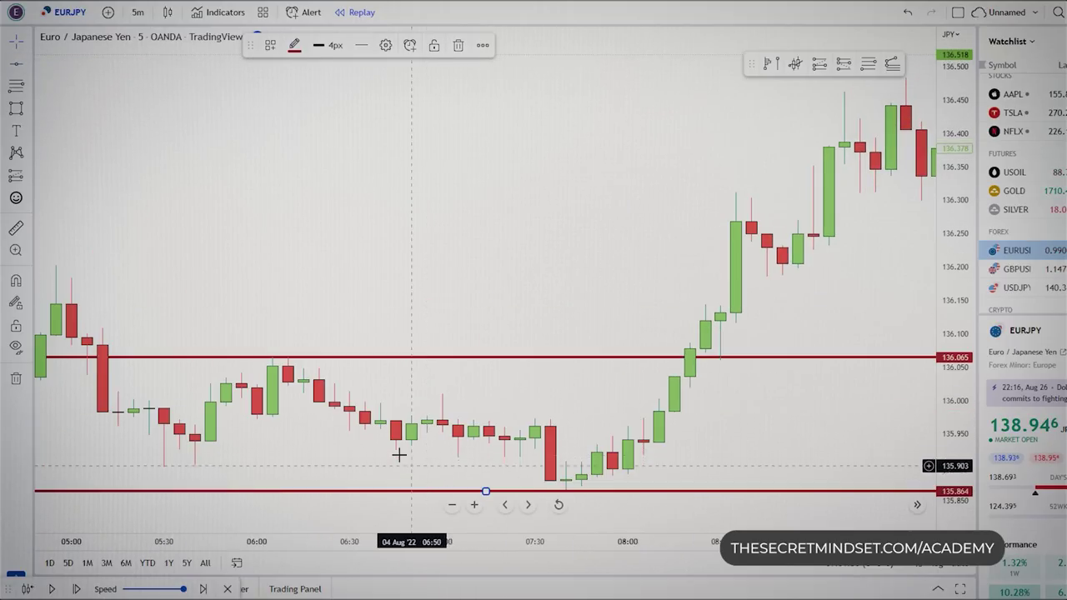
# - Compare the pin bar inside the 4 August congestion with the one at the broken upper level
pyautogui.moveTo(324, 430); pyautogui.dragTo(269, 418)
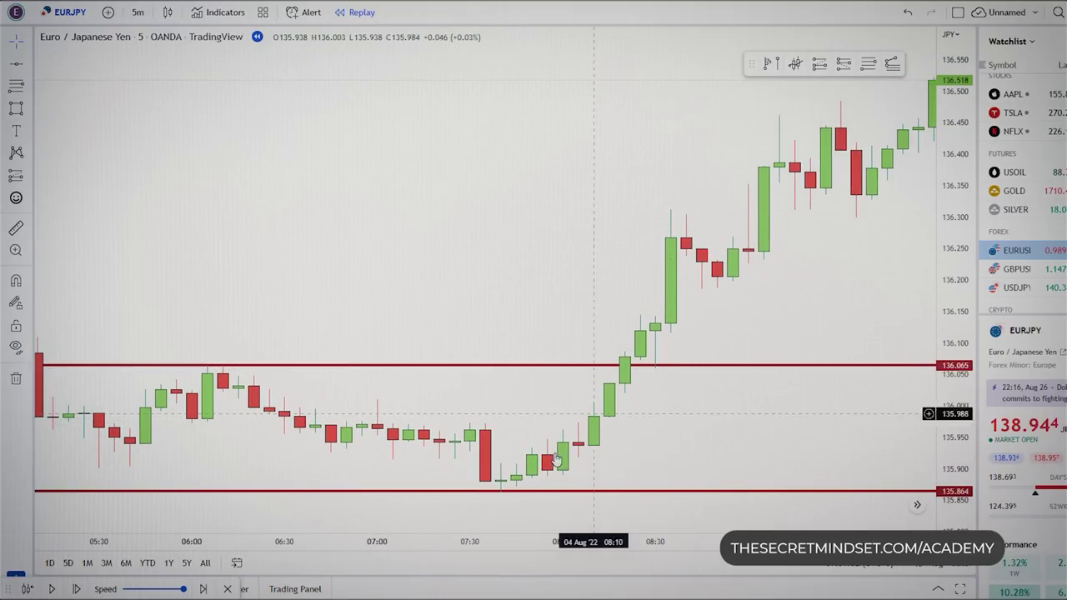
pyautogui.scroll(-1, 555, 409)
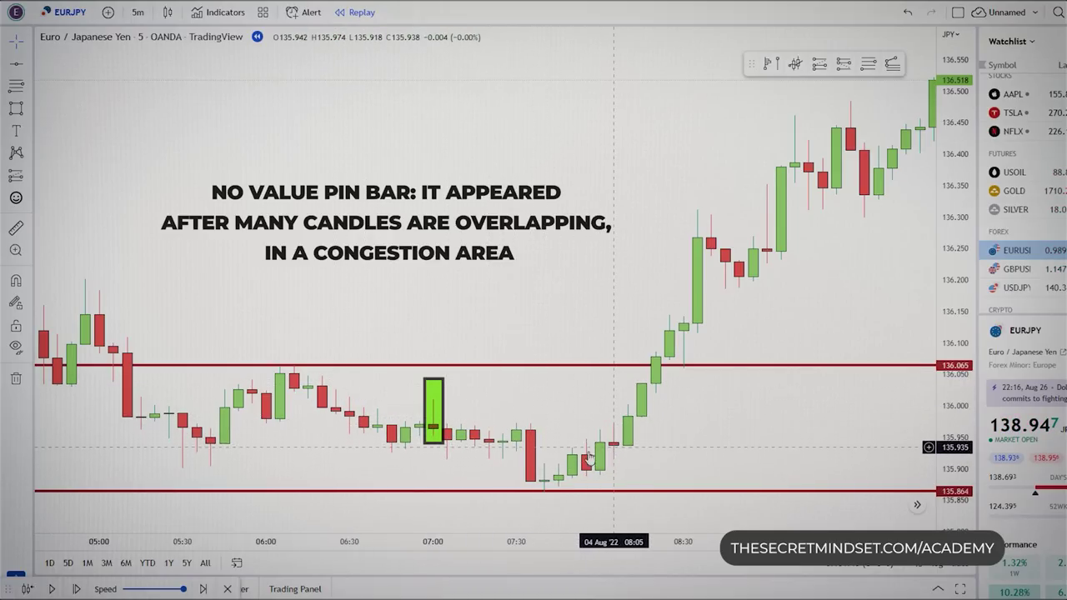
pyautogui.scroll(-1, 575, 442)
pyautogui.moveTo(674, 471); pyautogui.dragTo(443, 474)
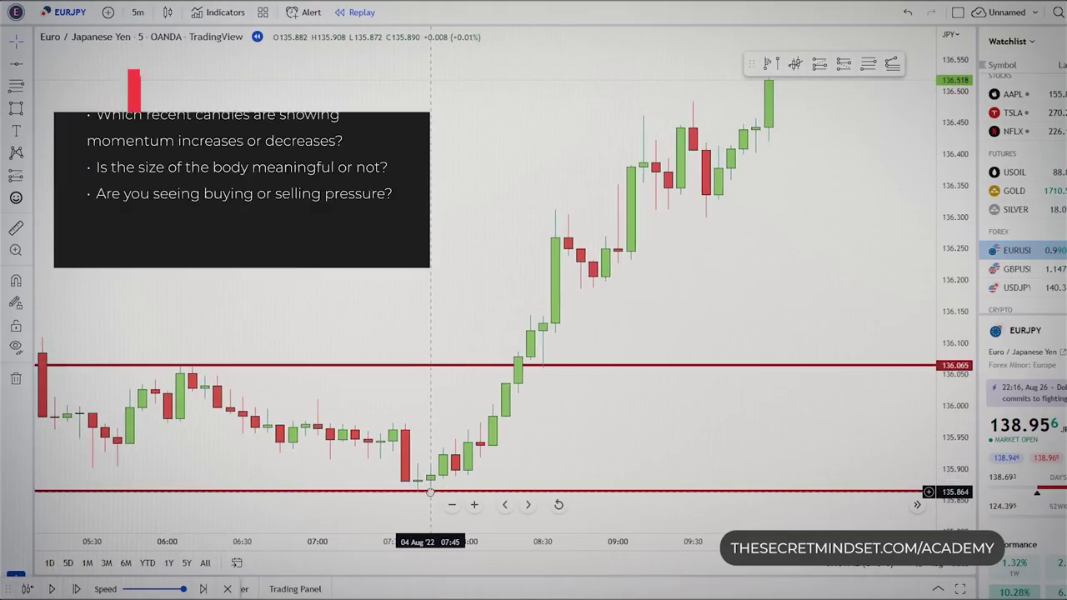
# - Remove the two horizontal levels from the EUR/JPY 5-minute chart and leave room for new bars
pyautogui.rightClick(360, 197)
pyautogui.click(488, 426)
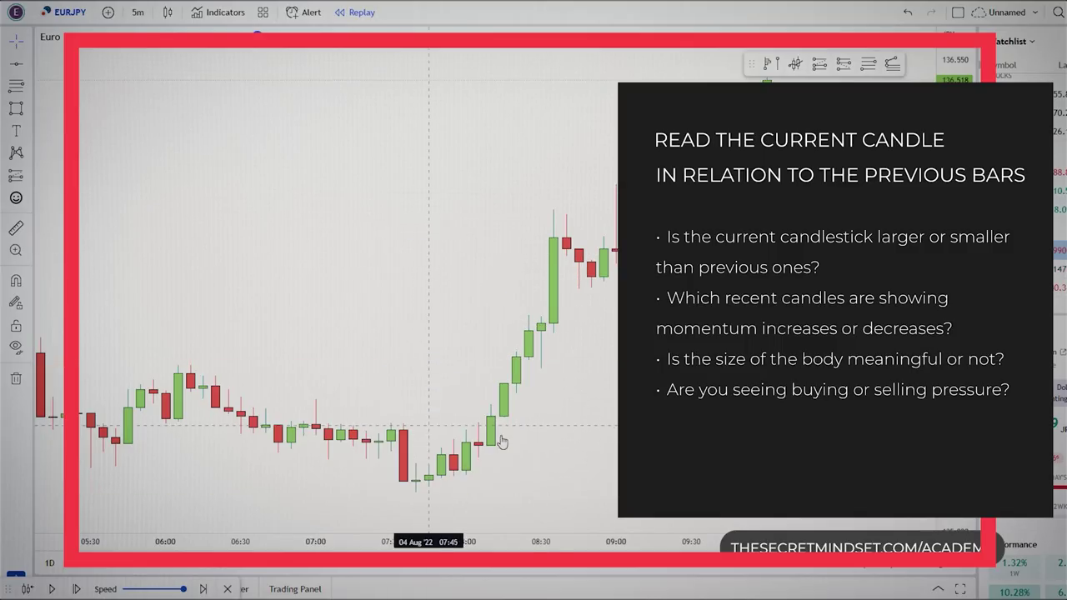
pyautogui.moveTo(642, 384); pyautogui.dragTo(476, 400)
pyautogui.moveTo(955, 230); pyautogui.dragTo(955, 346)
pyautogui.moveTo(843, 346); pyautogui.dragTo(804, 376)
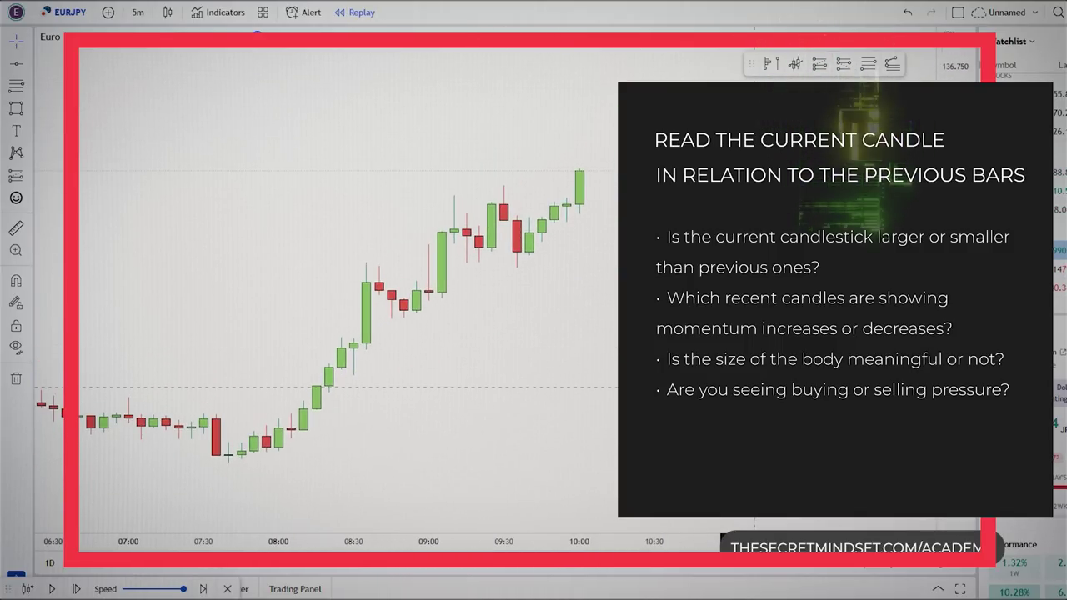
# - Advance the EUR/JPY 5-minute replay bar by bar from 10:00 to 11:55 on 4 August
pyautogui.click(77, 589)
pyautogui.click(77, 589)
pyautogui.click(77, 590)
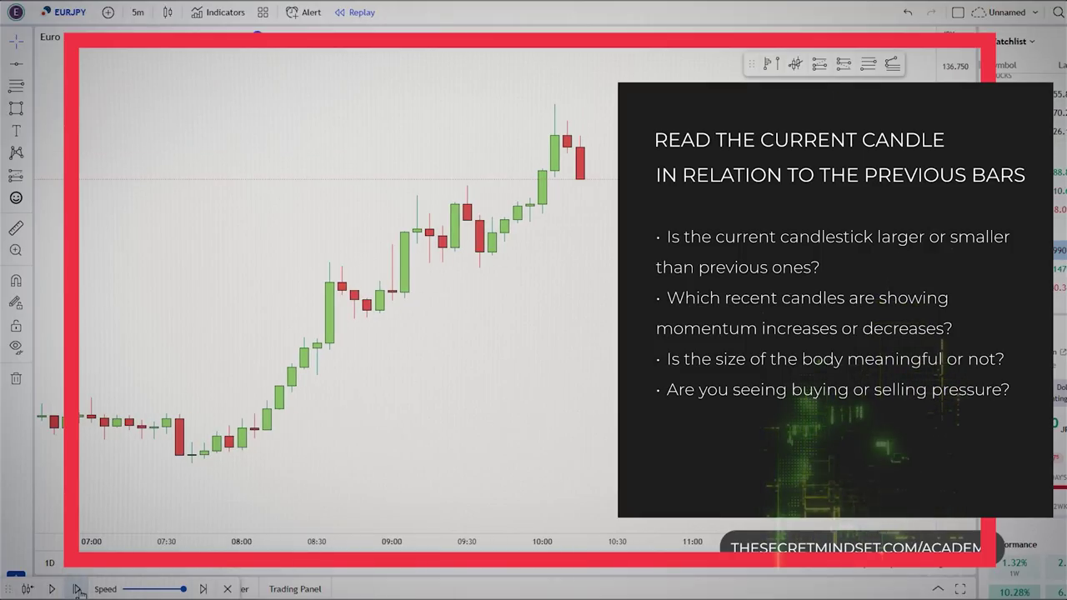
pyautogui.click(77, 589)
pyautogui.click(77, 589)
pyautogui.click(77, 589)
pyautogui.click(76, 589)
pyautogui.click(77, 590)
pyautogui.click(77, 589)
pyautogui.click(77, 589)
pyautogui.click(77, 589)
pyautogui.click(77, 589)
pyautogui.click(77, 590)
pyautogui.click(76, 589)
pyautogui.click(76, 589)
pyautogui.click(77, 589)
pyautogui.click(76, 590)
pyautogui.click(77, 589)
pyautogui.click(77, 589)
pyautogui.click(77, 589)
pyautogui.click(77, 589)
pyautogui.click(76, 589)
pyautogui.click(77, 590)
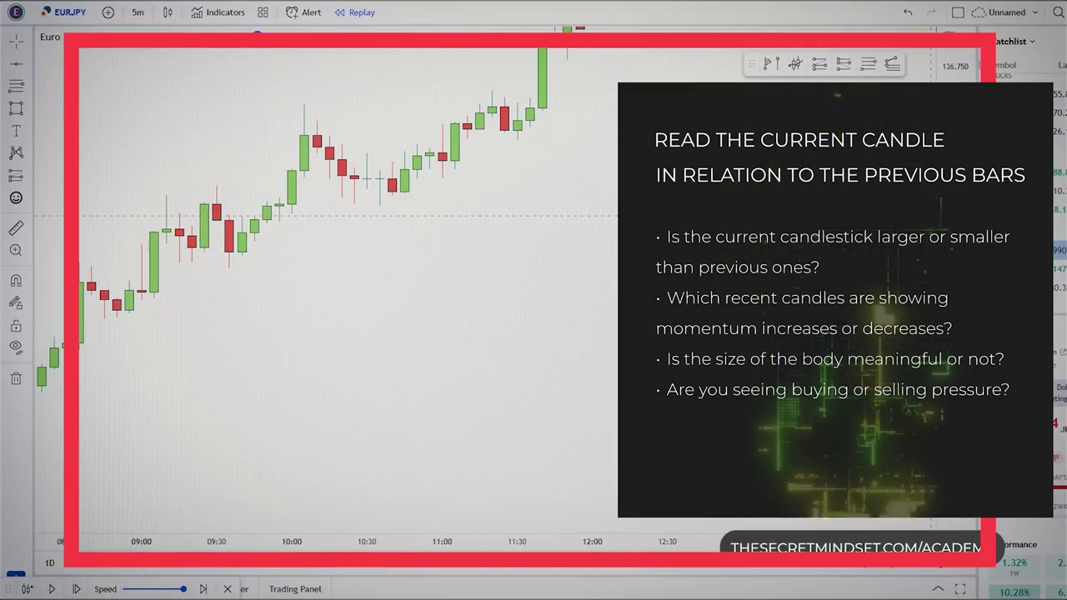
# - Compress the EUR/JPY price scale and advance the 5-minute replay bar by bar past 13:25
pyautogui.moveTo(954, 216); pyautogui.dragTo(954, 275)
pyautogui.moveTo(780, 270); pyautogui.dragTo(765, 350)
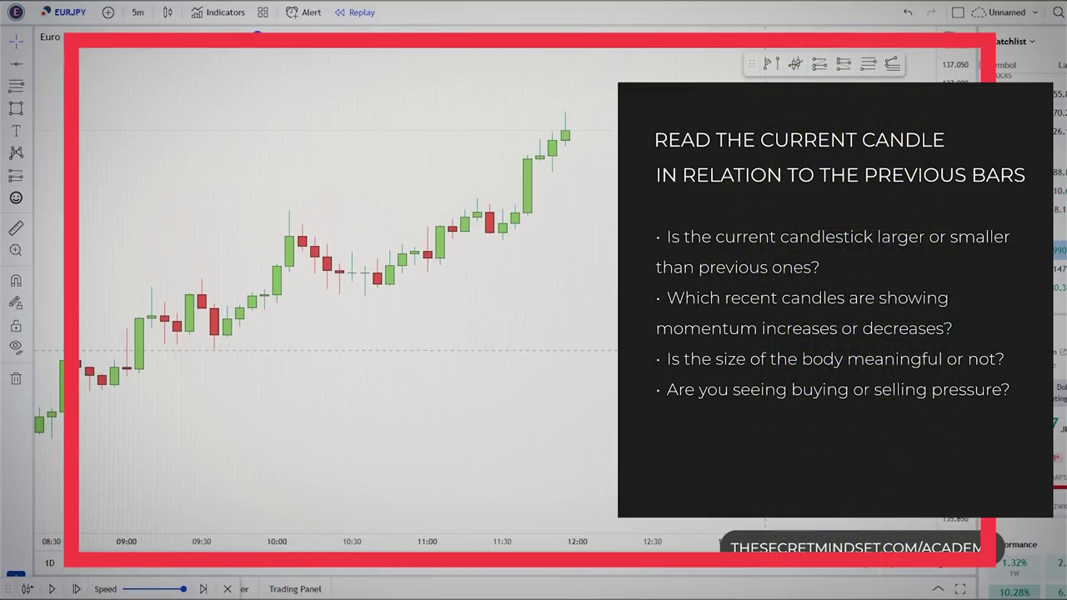
pyautogui.click(77, 590)
pyautogui.click(76, 589)
pyautogui.click(77, 589)
pyautogui.click(77, 589)
pyautogui.click(77, 590)
pyautogui.click(77, 589)
pyautogui.click(76, 590)
pyautogui.click(77, 589)
pyautogui.click(77, 590)
pyautogui.click(77, 589)
pyautogui.click(77, 590)
pyautogui.click(77, 589)
pyautogui.click(77, 590)
pyautogui.click(76, 589)
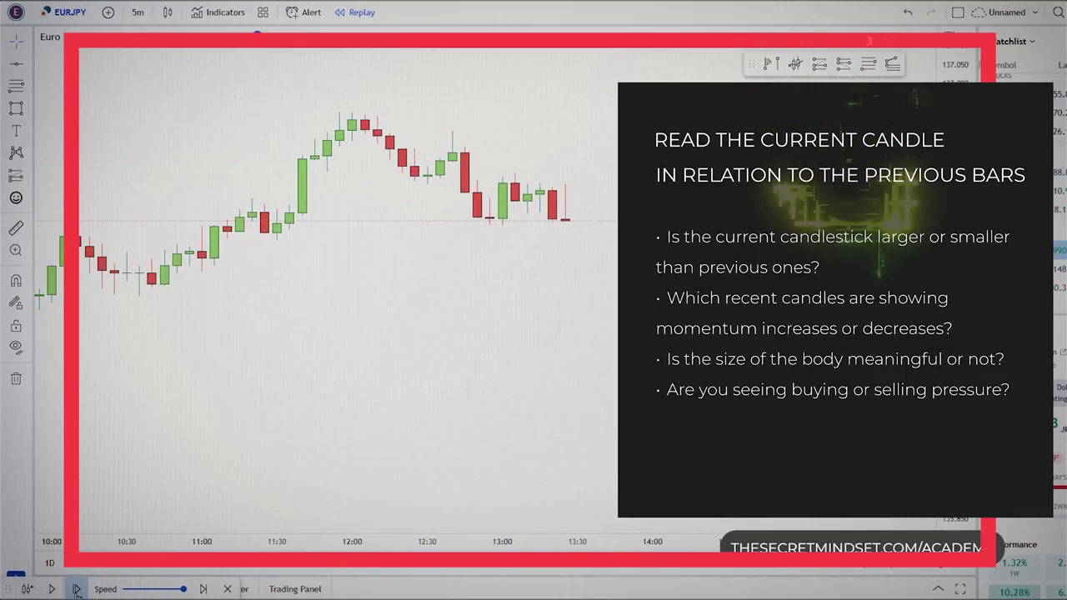
pyautogui.click(76, 590)
pyautogui.click(76, 589)
pyautogui.click(77, 589)
pyautogui.click(77, 589)
pyautogui.click(77, 589)
pyautogui.click(77, 589)
pyautogui.click(77, 590)
pyautogui.click(76, 589)
pyautogui.click(77, 590)
pyautogui.click(76, 589)
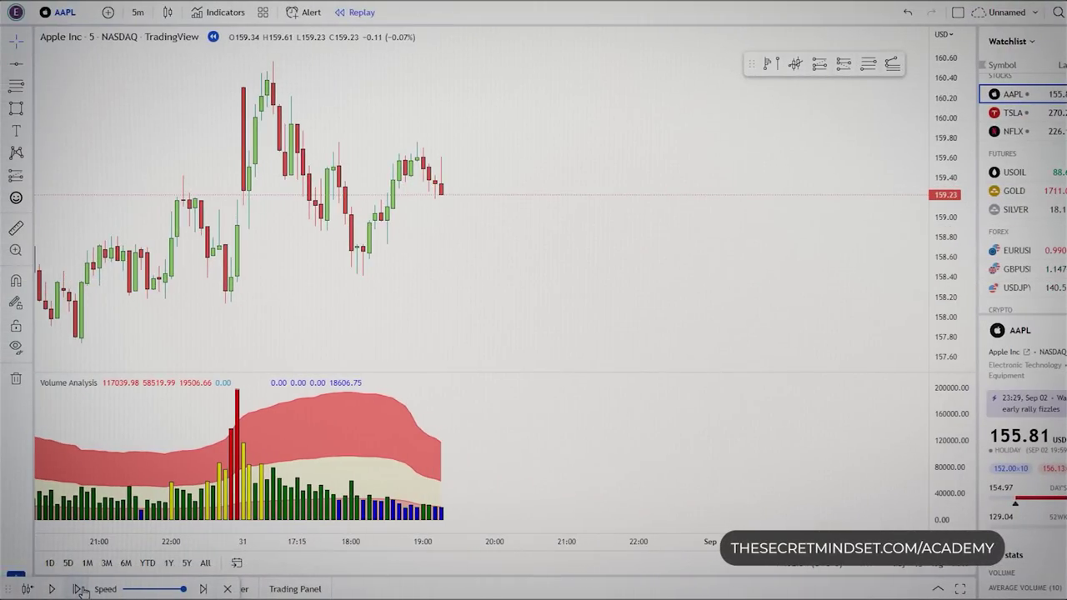
# - Advance the Apple 5-minute replay bar by bar to 21:35 on 31 August, checking each candle against its volume
pyautogui.click(80, 590)
pyautogui.click(80, 589)
pyautogui.click(80, 589)
pyautogui.click(81, 589)
pyautogui.click(80, 590)
pyautogui.click(80, 590)
pyautogui.click(80, 589)
pyautogui.click(80, 589)
pyautogui.click(80, 589)
pyautogui.click(80, 590)
pyautogui.click(80, 589)
pyautogui.click(80, 589)
pyautogui.click(80, 589)
pyautogui.click(80, 589)
pyautogui.click(80, 589)
pyautogui.click(80, 589)
pyautogui.click(80, 589)
pyautogui.click(80, 590)
pyautogui.click(80, 590)
pyautogui.click(80, 589)
pyautogui.click(80, 589)
pyautogui.click(80, 589)
pyautogui.click(80, 589)
pyautogui.click(80, 589)
pyautogui.click(80, 590)
pyautogui.click(80, 589)
pyautogui.click(80, 590)
pyautogui.click(80, 589)
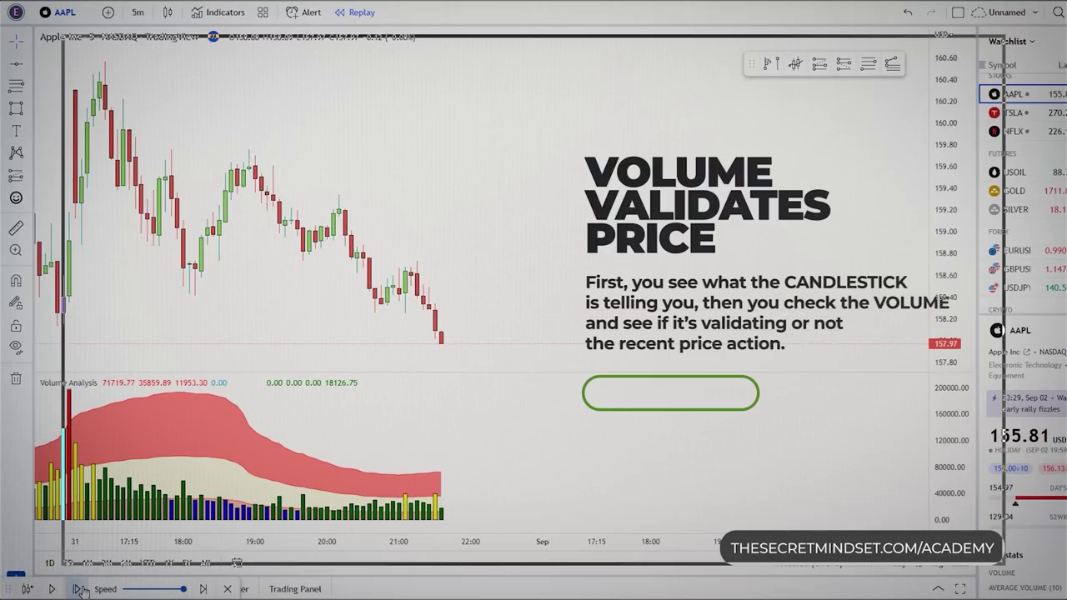
# - Advance the Apple 5-minute replay bar by bar through the session's close at 22:55 on 31 August
pyautogui.click(80, 589)
pyautogui.click(80, 589)
pyautogui.click(80, 589)
pyautogui.click(80, 589)
pyautogui.click(80, 589)
pyautogui.click(80, 589)
pyautogui.click(80, 589)
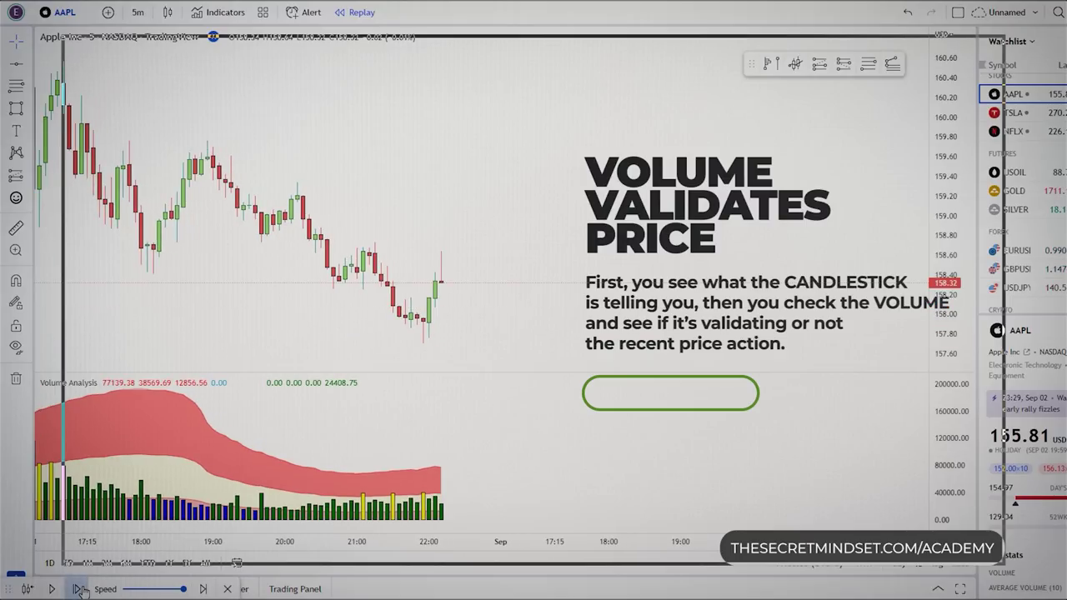
pyautogui.click(80, 589)
pyautogui.click(80, 590)
pyautogui.click(80, 590)
pyautogui.click(80, 590)
pyautogui.click(80, 589)
pyautogui.click(80, 589)
pyautogui.click(80, 589)
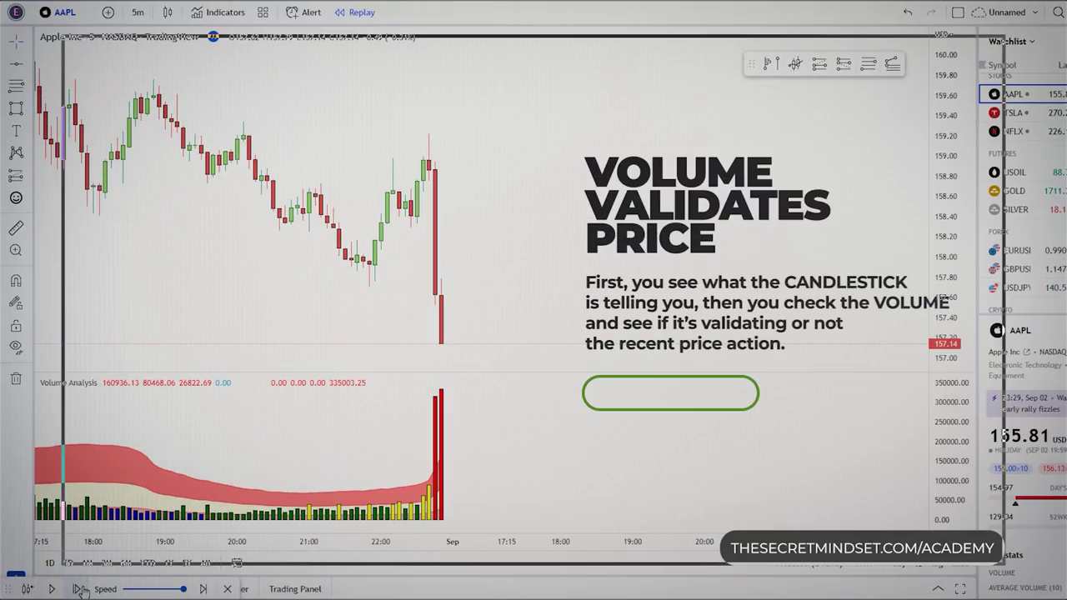
# - Advance the Apple replay into the 1 September session past 18:00 and compare the volume of the large sell-off bars
pyautogui.click(80, 590)
pyautogui.click(80, 589)
pyautogui.click(80, 589)
pyautogui.click(80, 590)
pyautogui.click(80, 590)
pyautogui.click(80, 590)
pyautogui.click(80, 589)
pyautogui.click(80, 589)
pyautogui.click(80, 589)
pyautogui.click(80, 589)
pyautogui.click(80, 589)
pyautogui.click(80, 590)
pyautogui.click(80, 590)
pyautogui.click(81, 590)
pyautogui.click(80, 589)
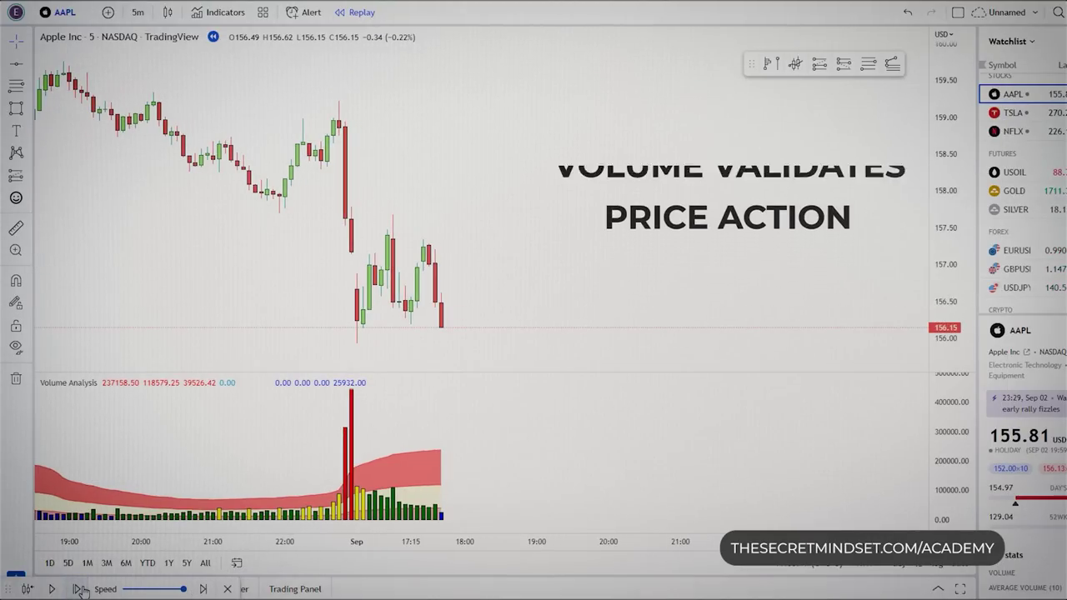
pyautogui.click(80, 589)
pyautogui.click(80, 589)
pyautogui.click(80, 590)
pyautogui.click(80, 589)
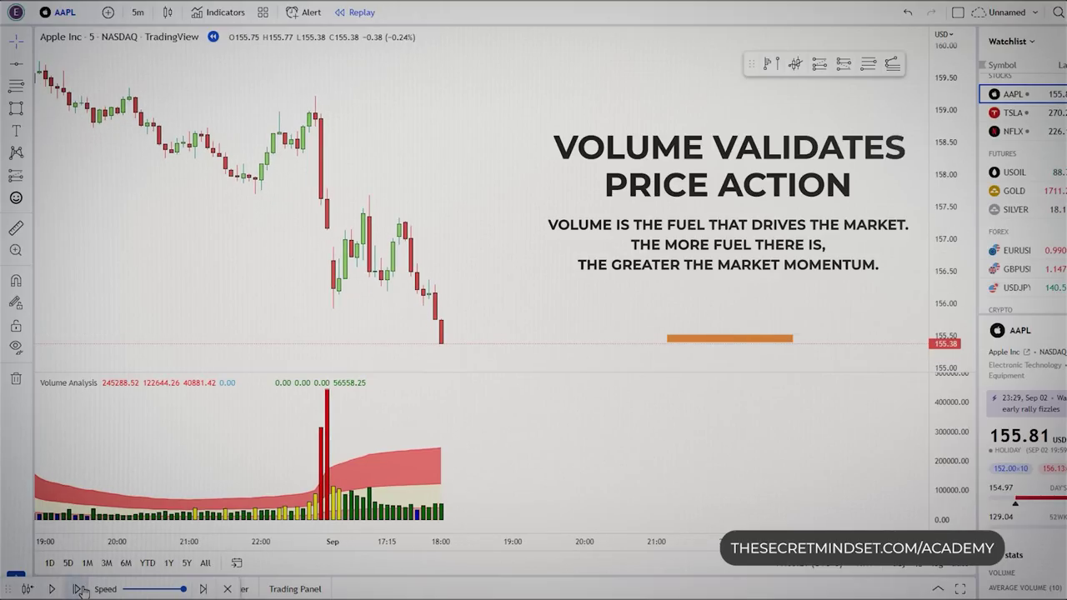
pyautogui.click(80, 590)
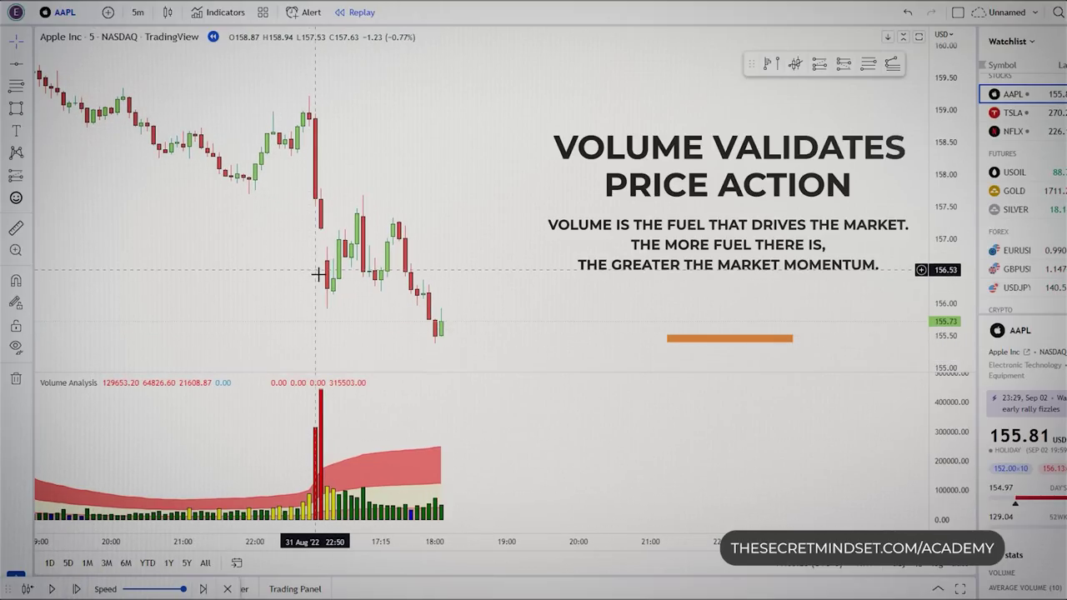
pyautogui.click(75, 590)
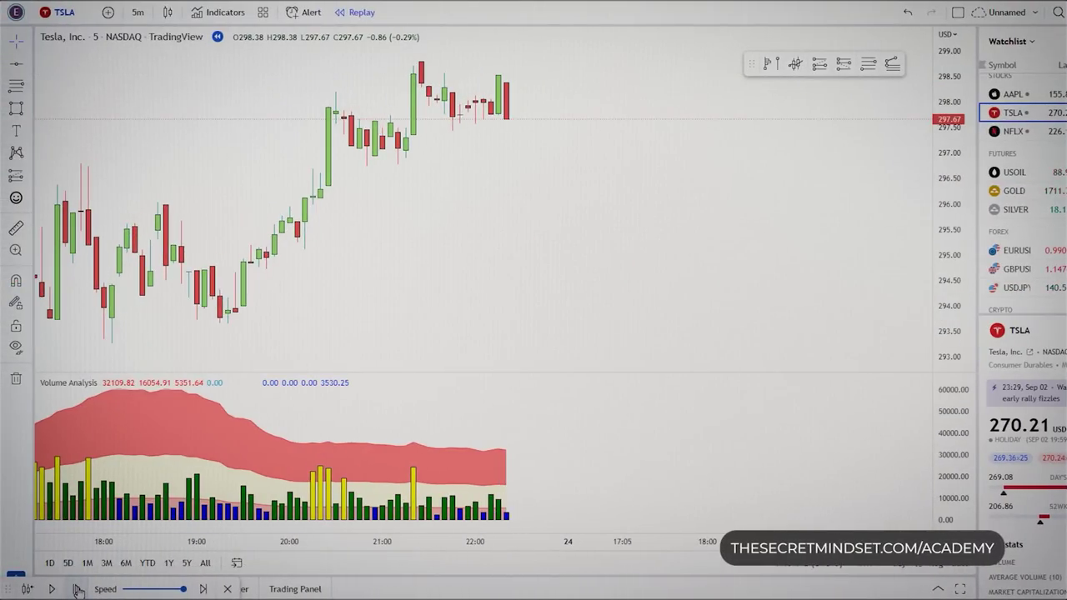
# - Advance the Tesla 5-minute replay bar by bar through the 23 August close to the 24 August 16:35 bar
pyautogui.click(77, 590)
pyautogui.click(77, 589)
pyautogui.click(78, 589)
pyautogui.click(77, 589)
pyautogui.click(77, 589)
pyautogui.click(78, 590)
pyautogui.click(78, 589)
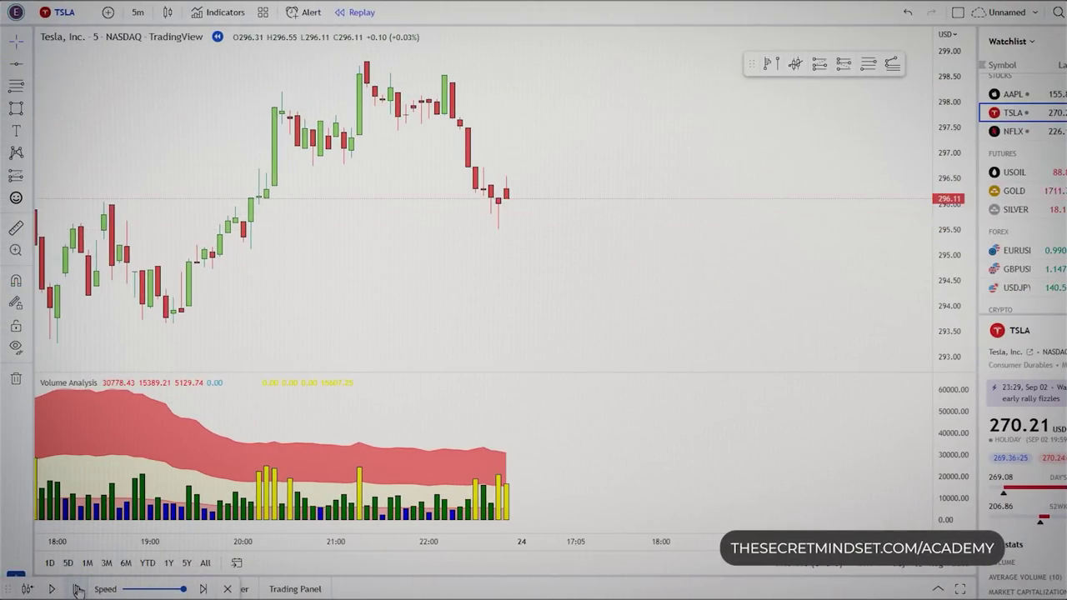
pyautogui.click(78, 589)
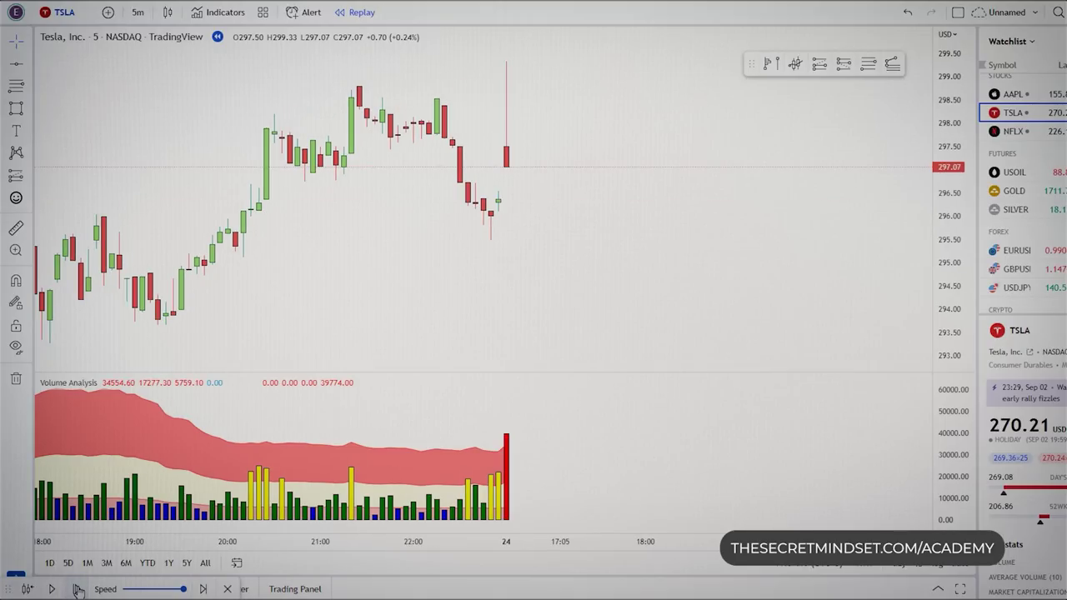
pyautogui.click(78, 589)
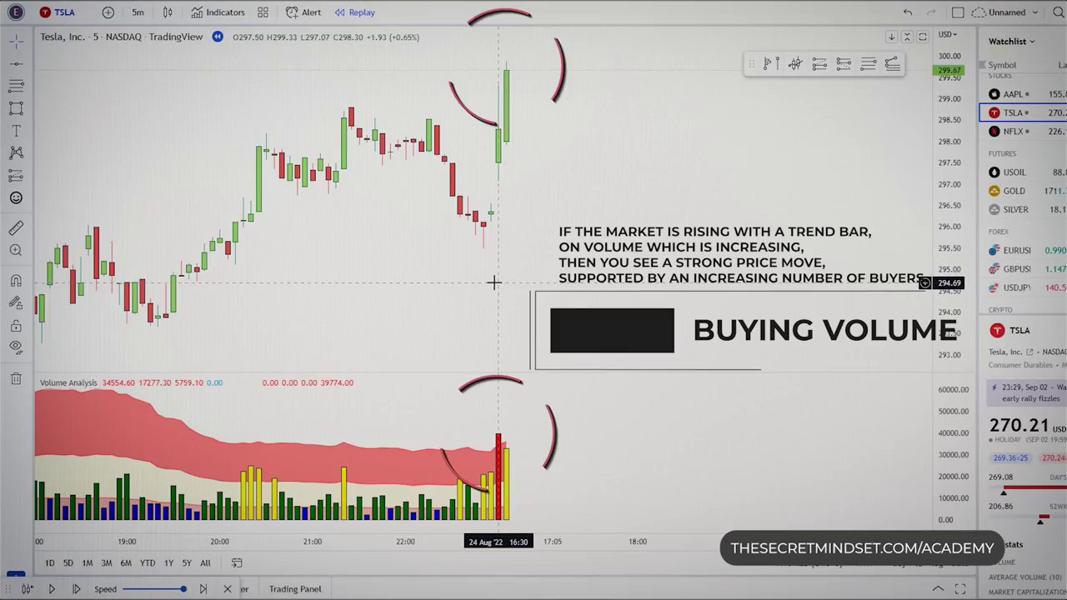
# - Advance the Tesla replay to about 17:00 on 24 August with a compressed price scale, comparing trend bars with volume
pyautogui.moveTo(742, 243); pyautogui.dragTo(702, 262)
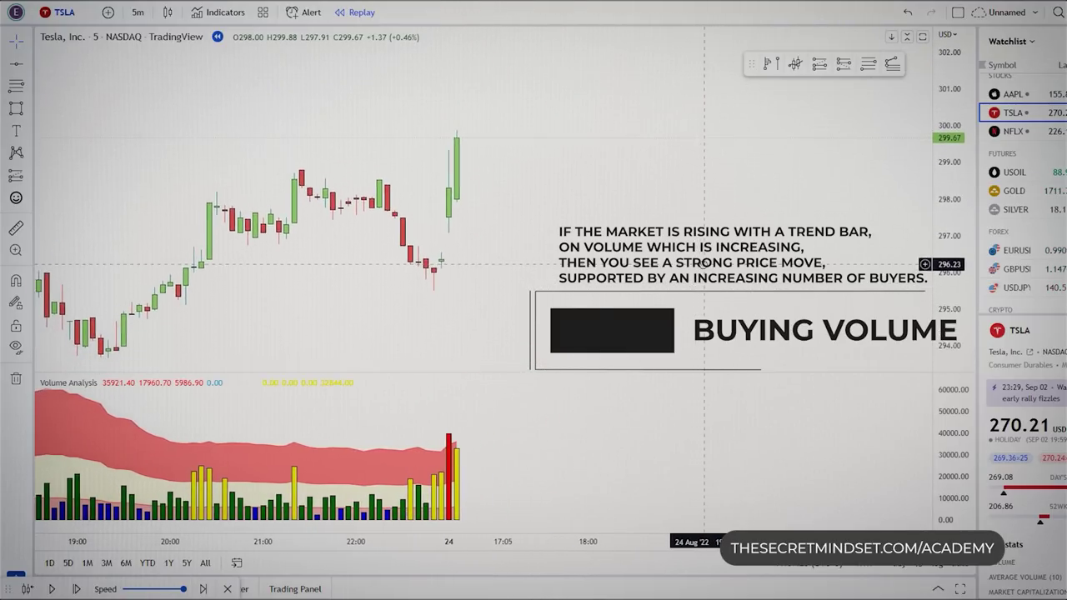
pyautogui.click(80, 589)
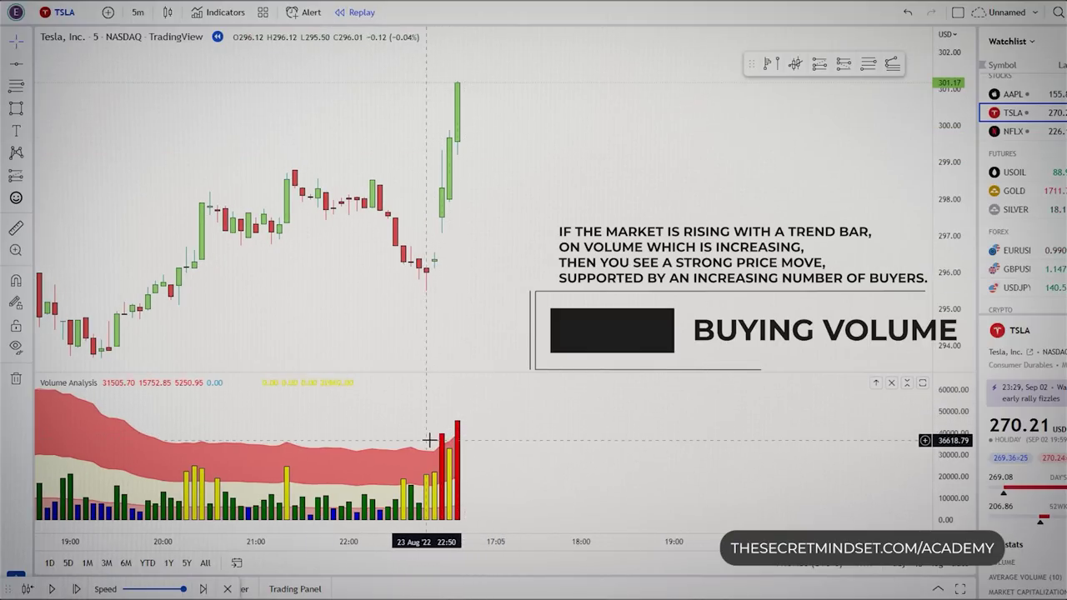
pyautogui.click(77, 590)
pyautogui.click(77, 590)
pyautogui.click(77, 589)
pyautogui.moveTo(945, 225); pyautogui.dragTo(945, 275)
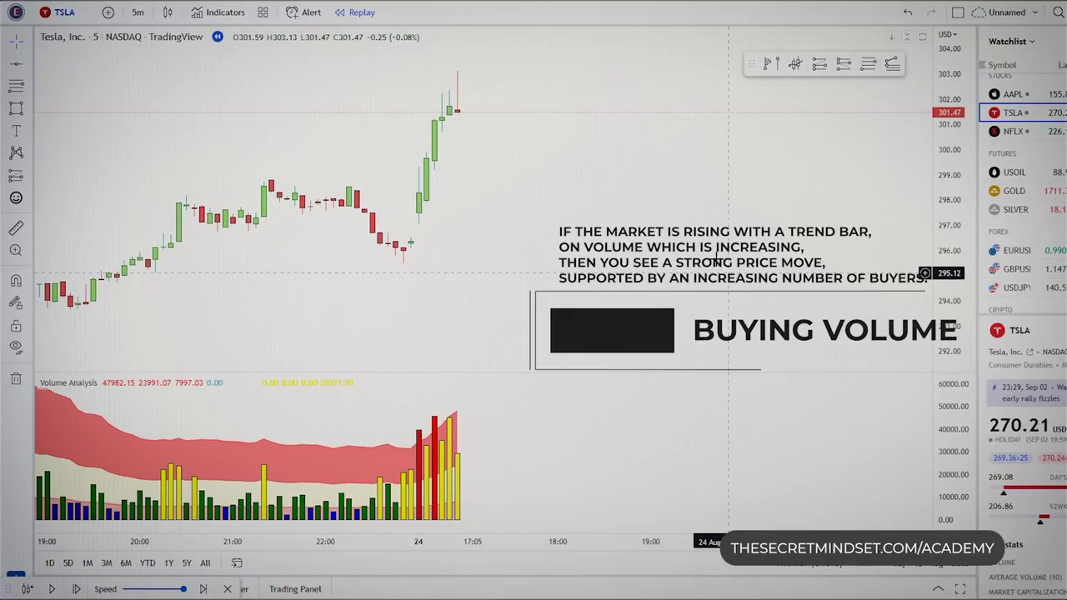
pyautogui.moveTo(714, 264); pyautogui.dragTo(700, 298)
pyautogui.click(80, 589)
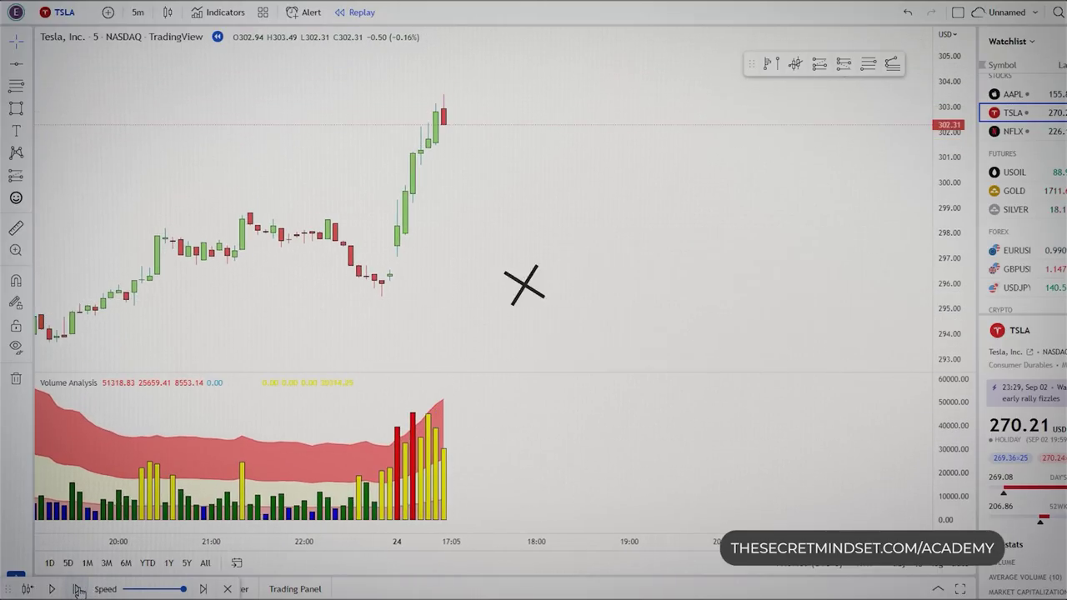
# - Advance the Tesla 5-minute replay bar by bar to 18:05 on 24 August, checking volume after the rally
pyautogui.click(79, 590)
pyautogui.click(79, 590)
pyautogui.click(79, 590)
pyautogui.click(79, 590)
pyautogui.click(79, 590)
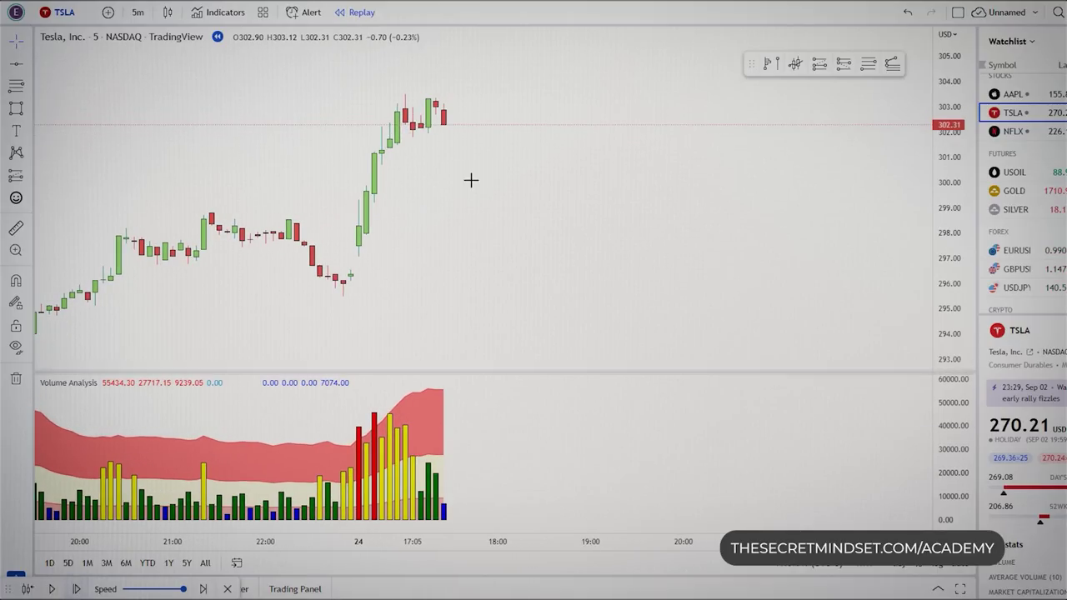
pyautogui.click(76, 589)
pyautogui.click(76, 590)
pyautogui.click(76, 590)
pyautogui.click(76, 590)
pyautogui.click(75, 589)
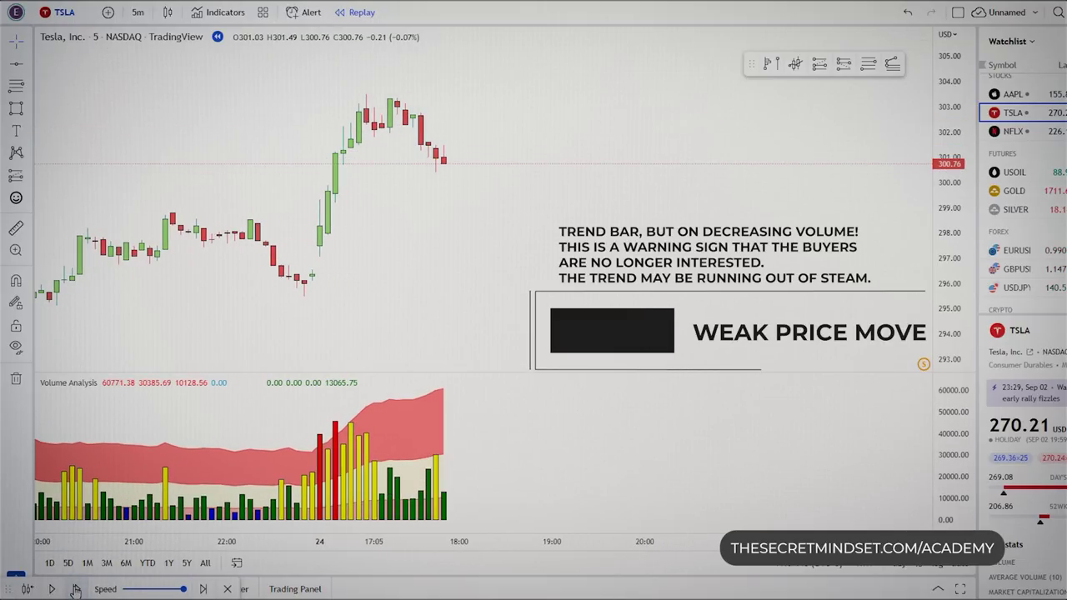
pyautogui.click(76, 589)
pyautogui.click(76, 589)
pyautogui.click(76, 589)
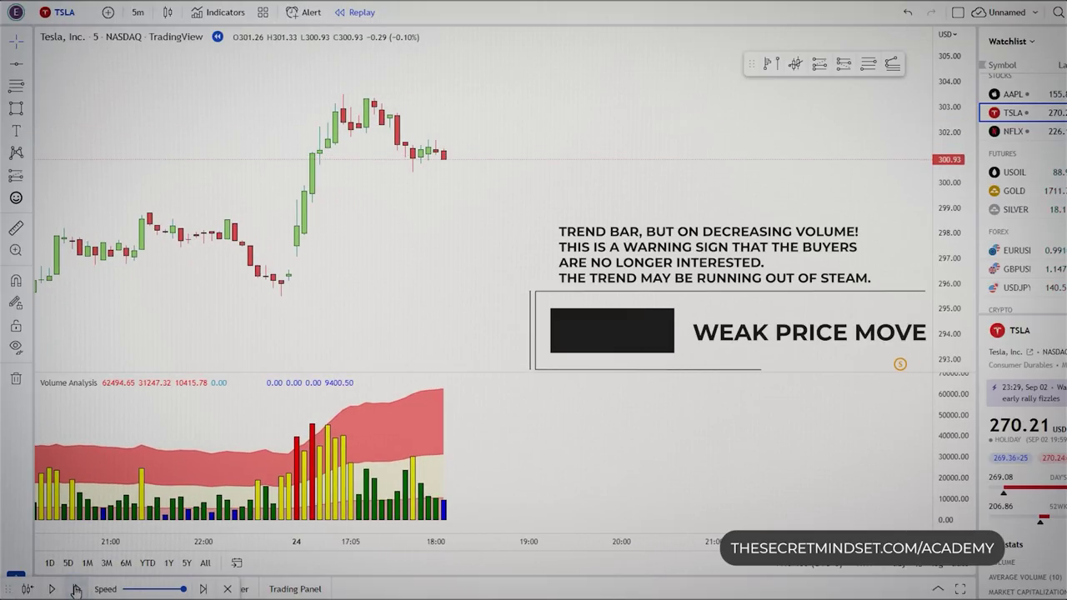
# - Advance the Tesla 5-minute replay to 18:45 on 24 August, comparing the 18:10 bullish trend bar with its volume
pyautogui.click(76, 590)
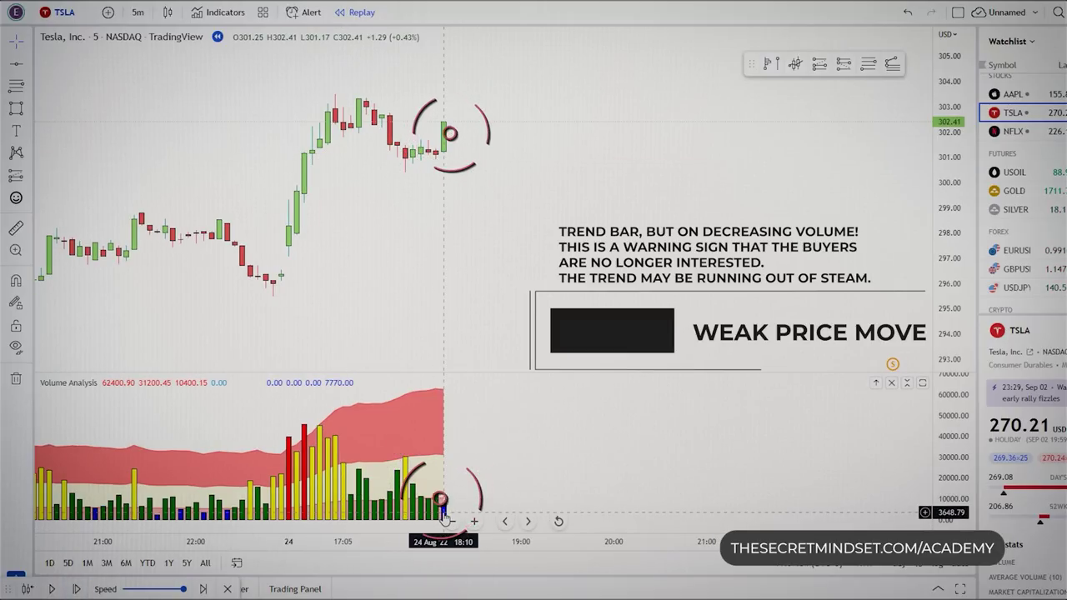
pyautogui.click(76, 589)
pyautogui.click(76, 589)
pyautogui.click(76, 589)
pyautogui.click(76, 589)
pyautogui.click(76, 590)
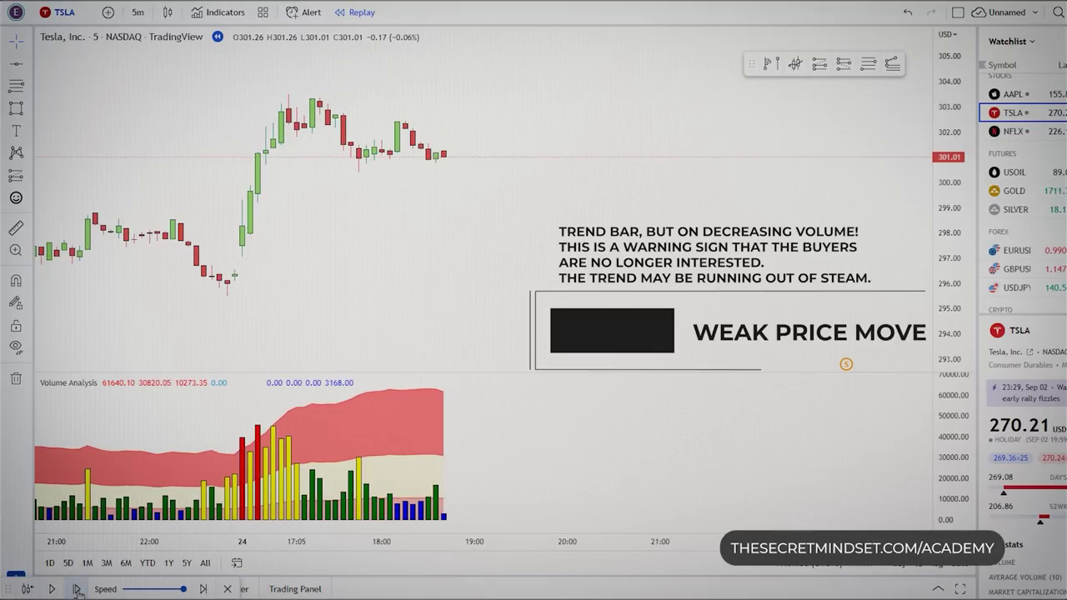
pyautogui.click(76, 589)
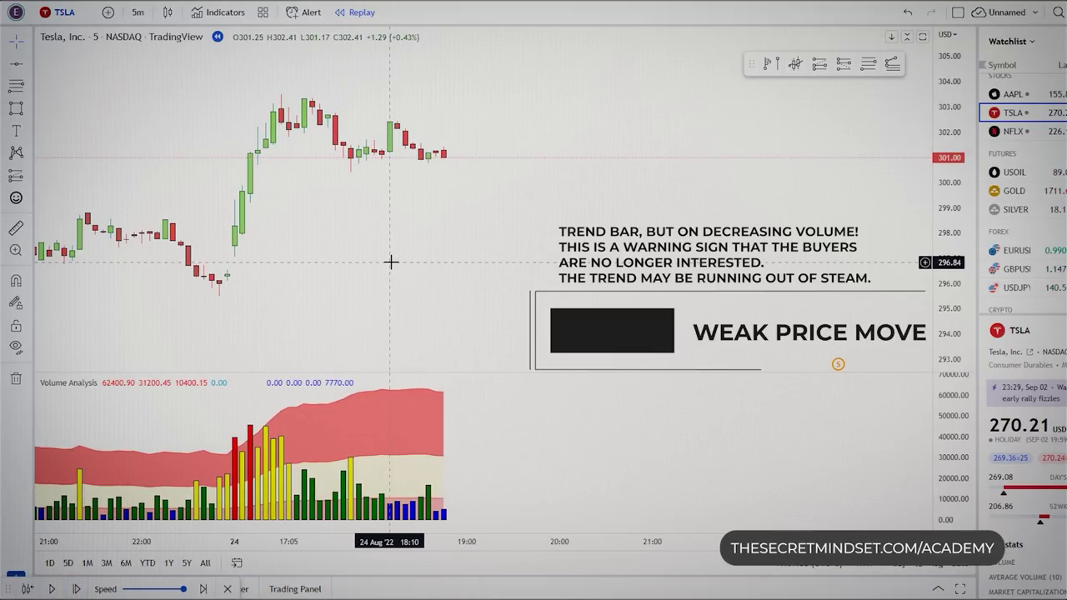
# - Advance the Tesla replay bar by bar to the large bearish bar at 19:50 on 24 August
pyautogui.click(77, 589)
pyautogui.click(77, 589)
pyautogui.click(77, 590)
pyautogui.click(76, 589)
pyautogui.click(77, 589)
pyautogui.click(77, 590)
pyautogui.click(77, 589)
pyautogui.click(77, 590)
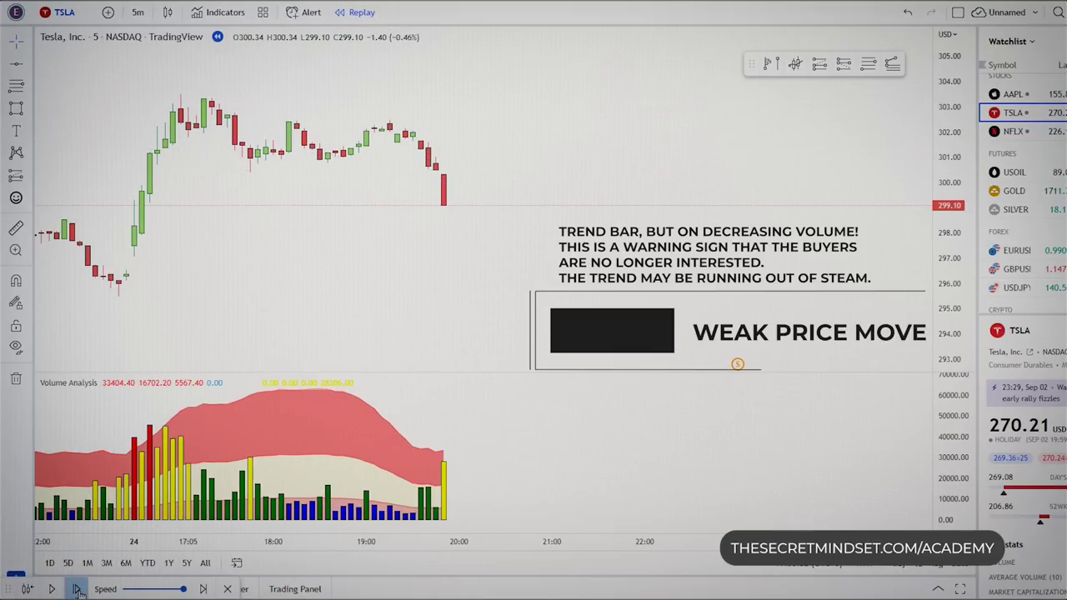
# - Advance the Tesla replay bar by bar to 21:10 on 24 August, following price after the 19:50 sell-off bar
pyautogui.click(77, 590)
pyautogui.click(77, 589)
pyautogui.click(77, 589)
pyautogui.click(77, 590)
pyautogui.click(77, 590)
pyautogui.click(76, 590)
pyautogui.click(76, 589)
pyautogui.click(77, 590)
pyautogui.moveTo(397, 219); pyautogui.dragTo(647, 205)
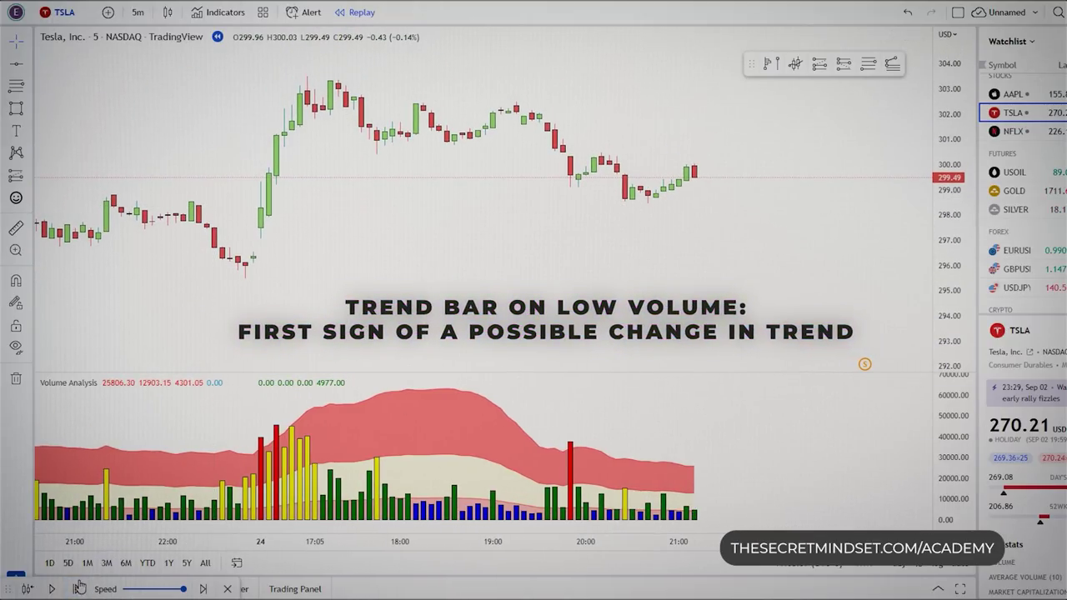
# - Advance the Tesla 5-minute replay from the 21:10 bar to about 22:10 on 24 August
pyautogui.click(78, 589)
pyautogui.click(78, 590)
pyautogui.click(78, 589)
pyautogui.click(78, 590)
pyautogui.click(78, 589)
pyautogui.click(77, 589)
pyautogui.click(77, 589)
pyautogui.click(77, 589)
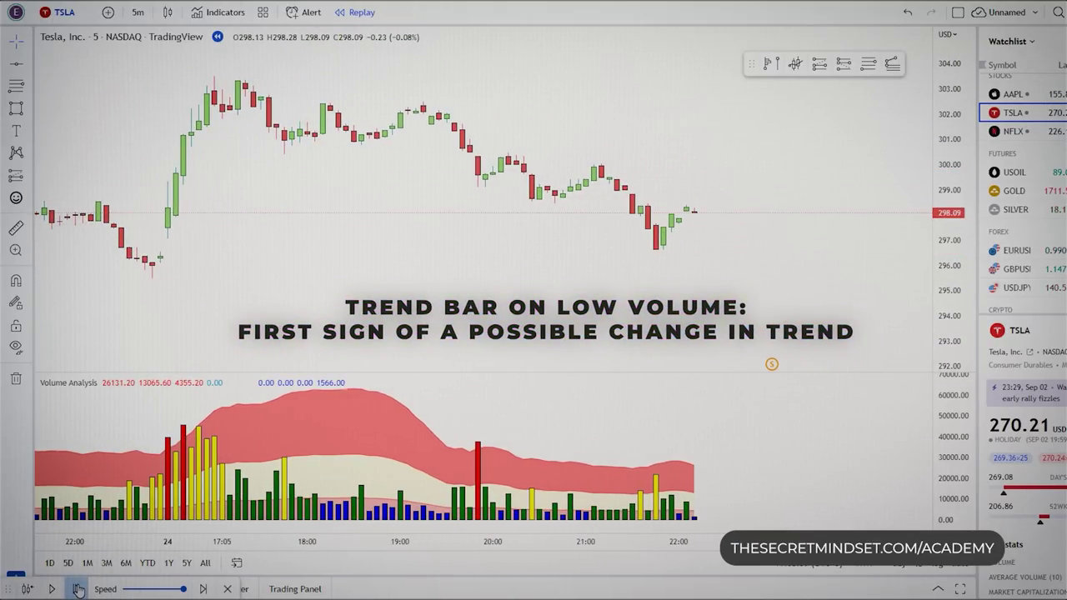